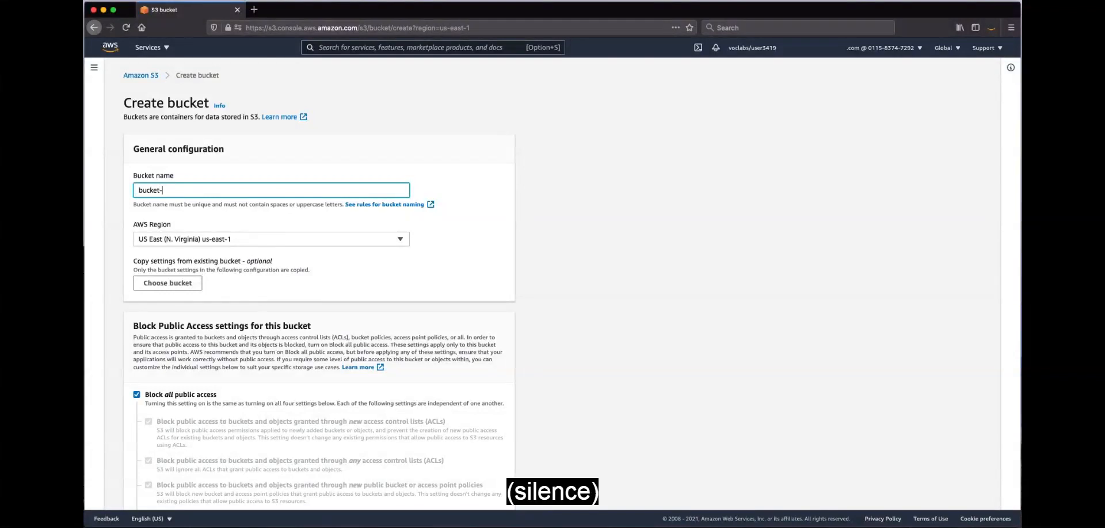
Name the new bucket bucket-in-prod-account-0001 and create it with the default settings, keeping all public access blocked
text(in-prod-account-0001)
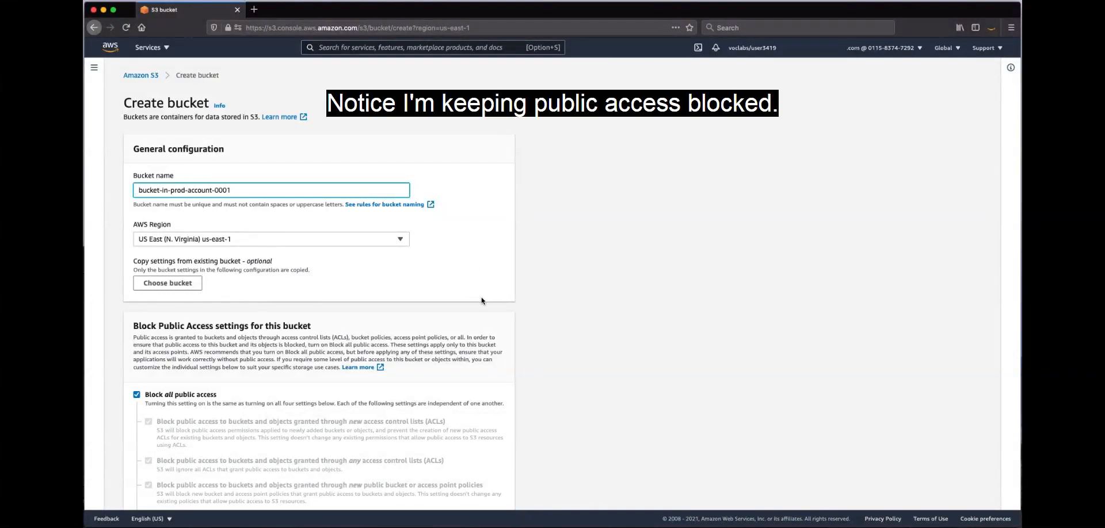
click(537, 278)
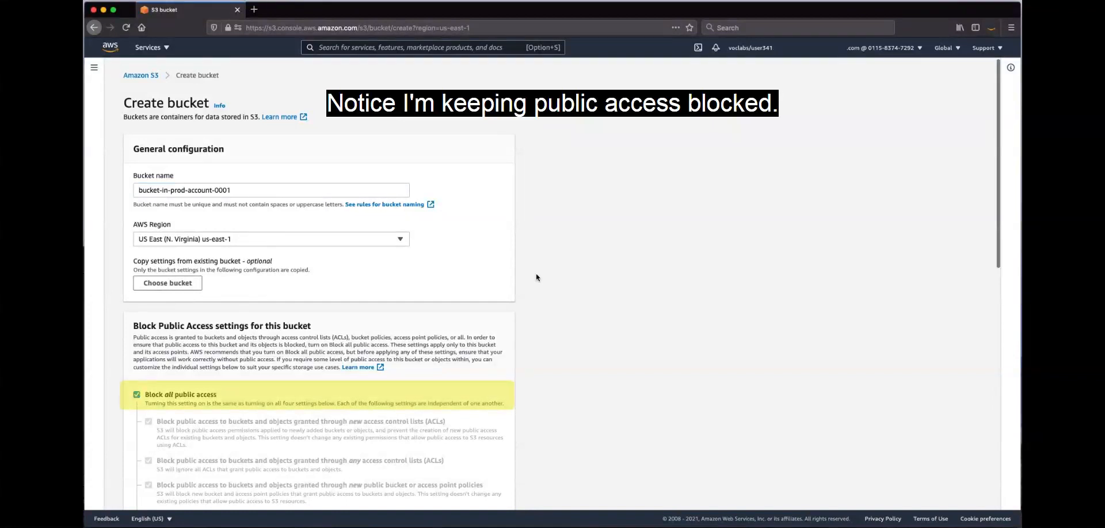
scroll(537, 277, down, 15)
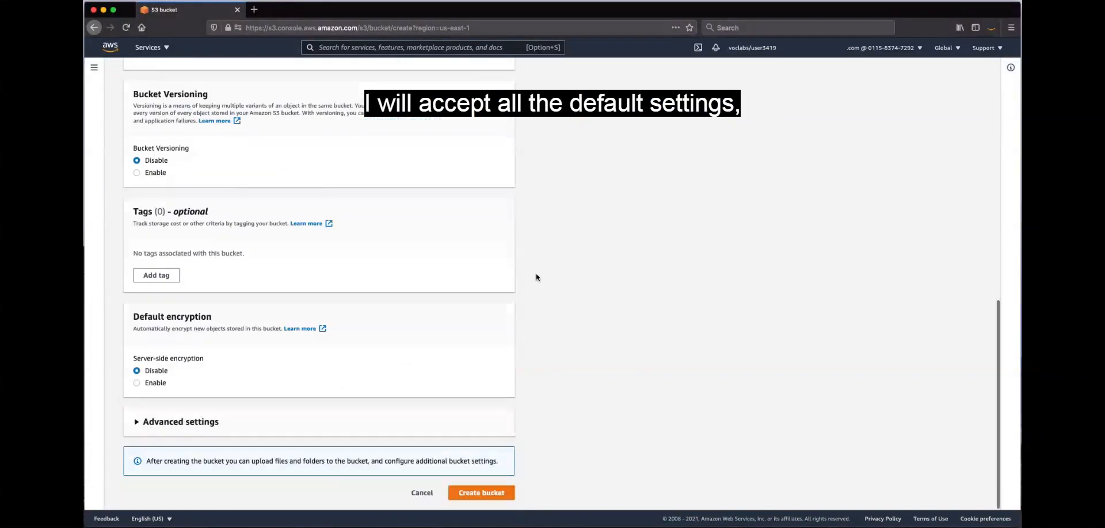
click(486, 493)
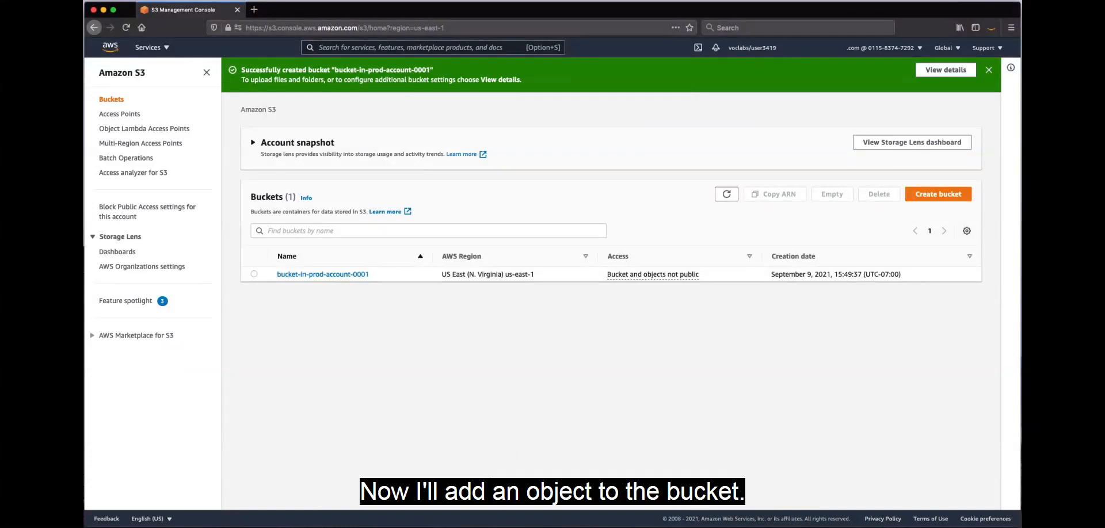
Upload cafe-counter-view.png to bucket-in-prod-account-0001 and copy the bucket's name
click(324, 274)
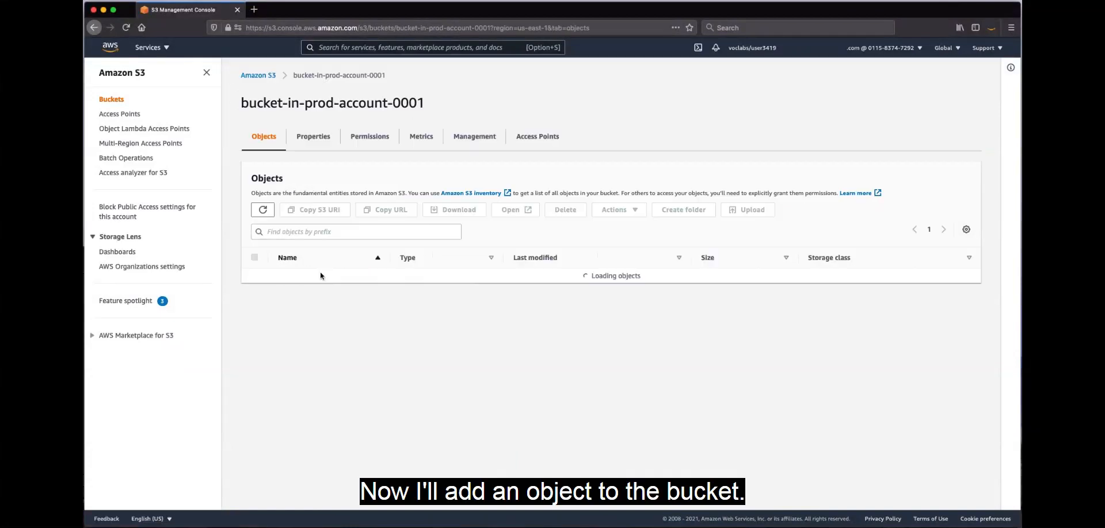
click(756, 216)
click(422, 197)
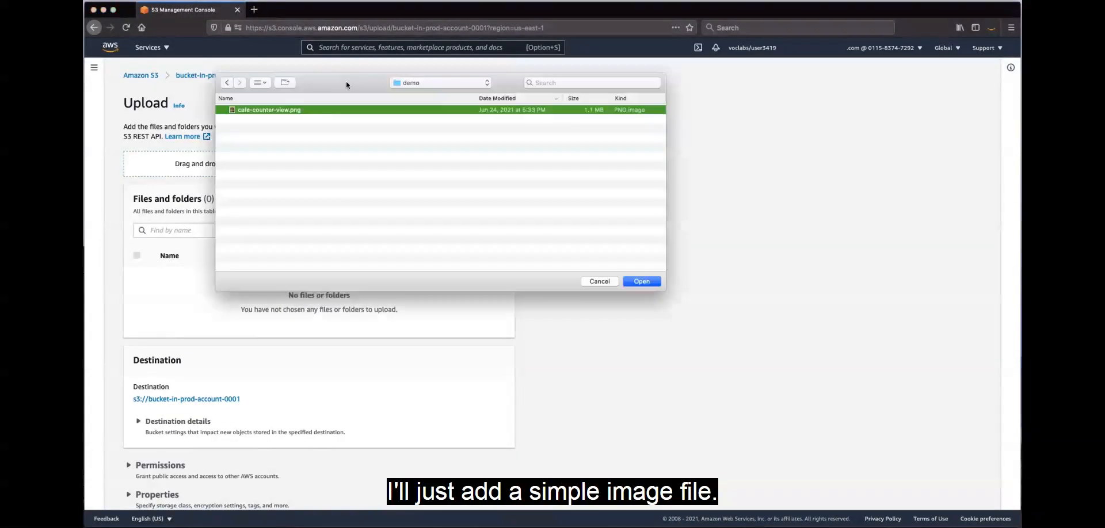
click(649, 283)
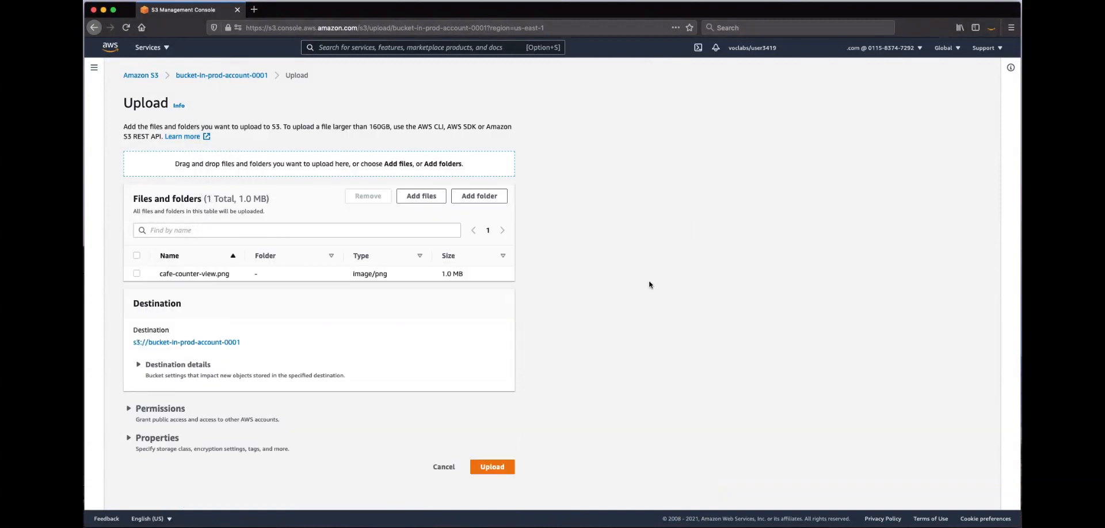
click(498, 467)
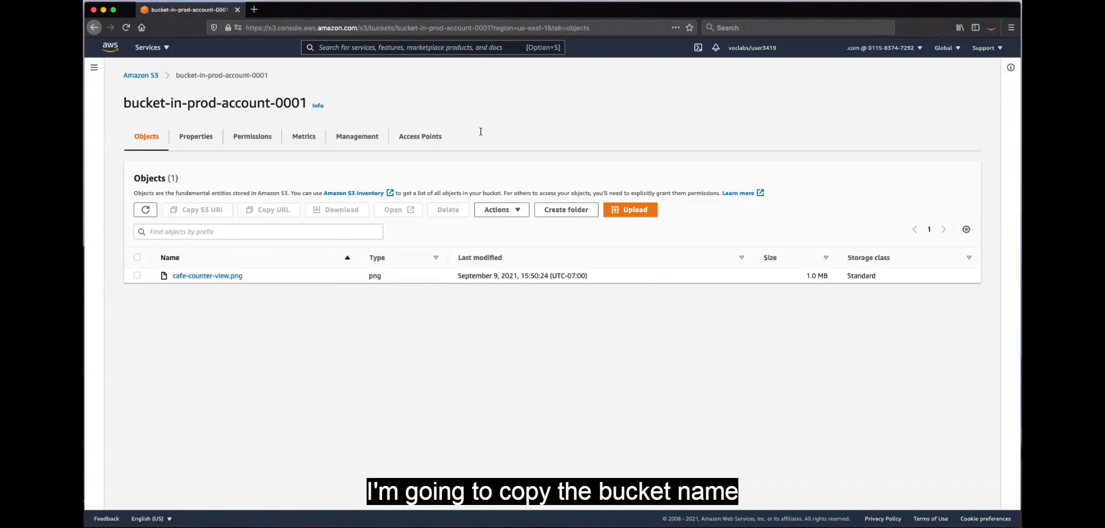
drag(269, 75, 175, 78)
key(super+c)
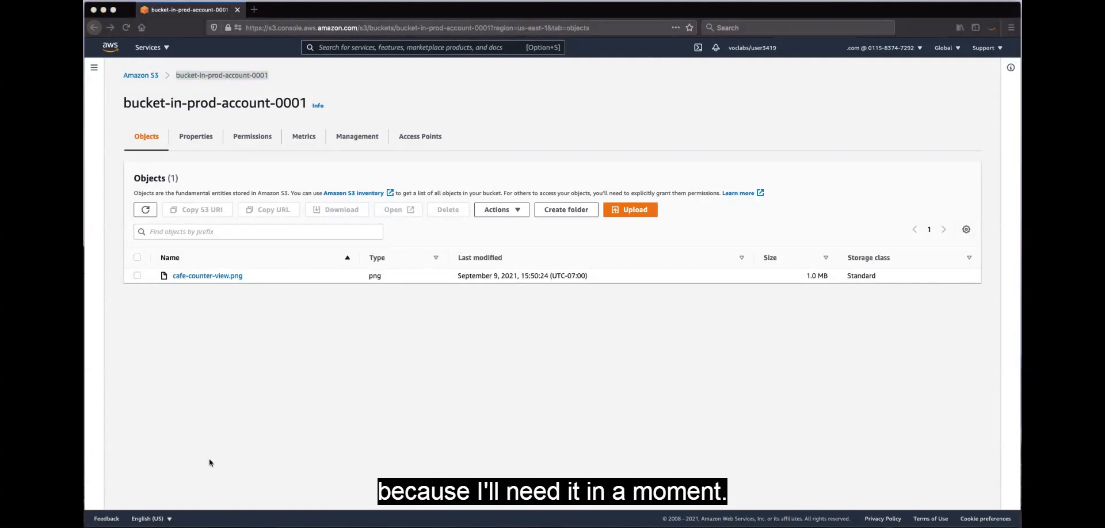
Create a second bucket named bucket-in-prod-account-no-access-1 in US East (N. Virginia) with the default settings
click(151, 76)
click(938, 159)
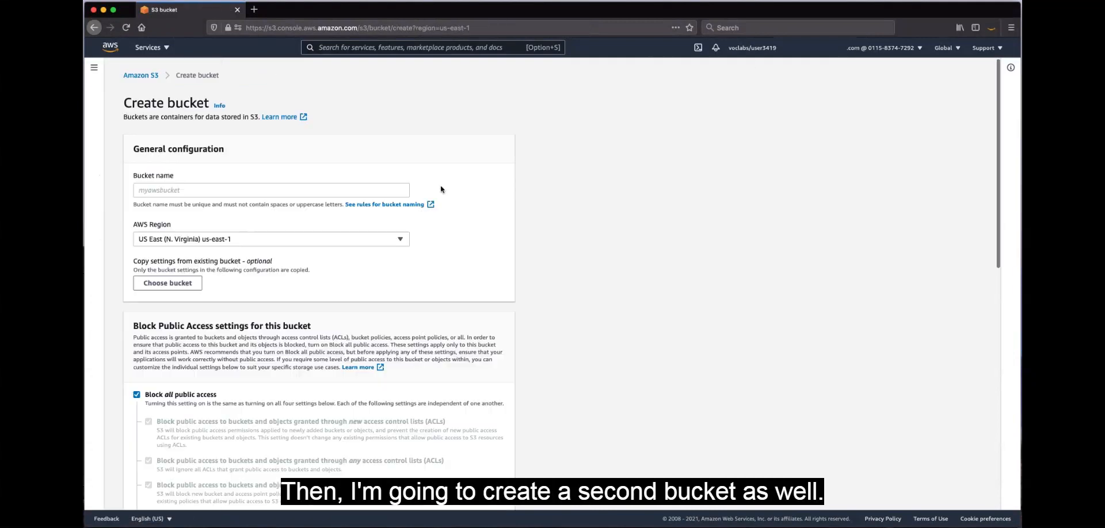
click(195, 191)
key(super+Tab)
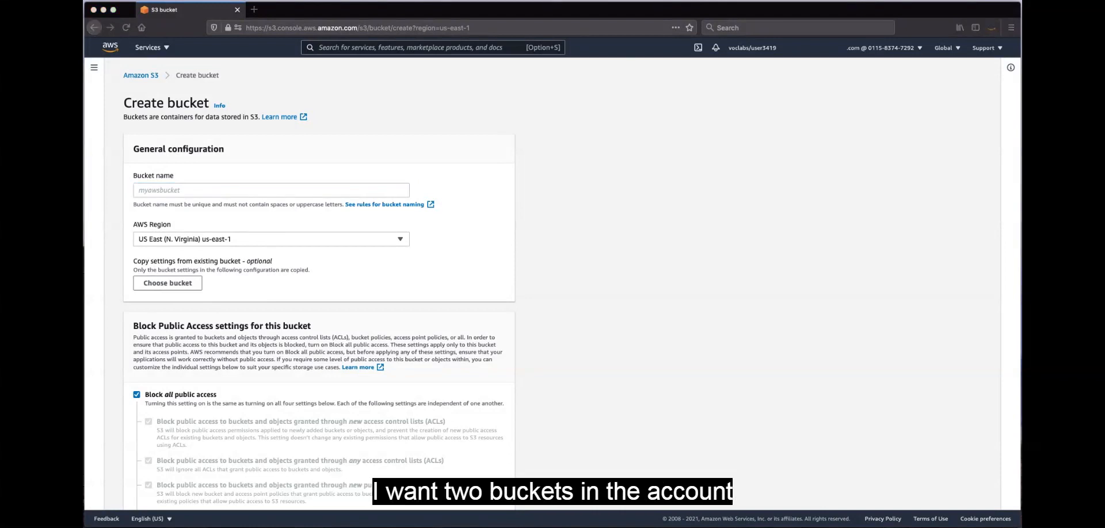
click(170, 192)
text(bucket-in-prod-account-no-access)
text(-1)
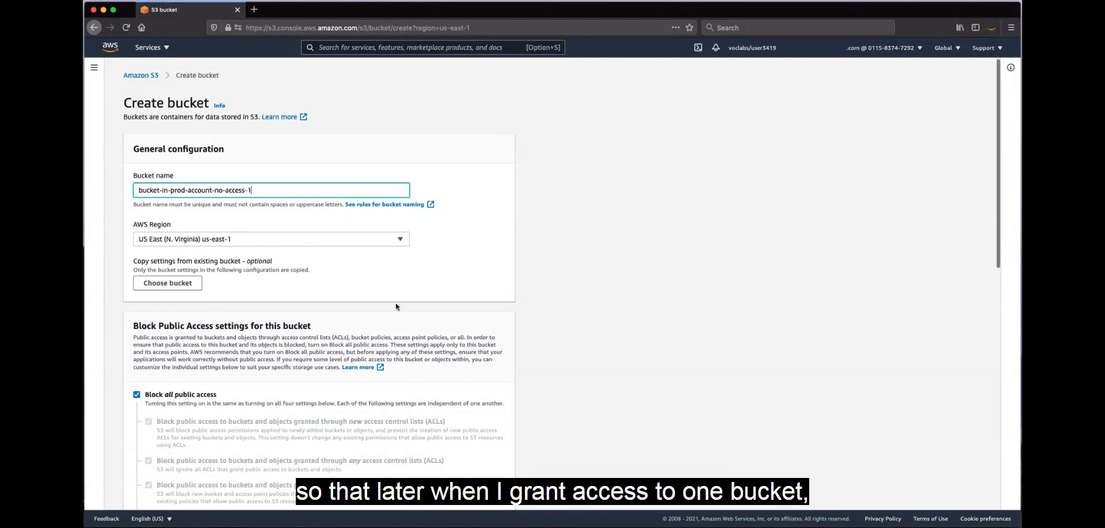
scroll(396, 308, down, 1)
scroll(396, 311, down, 10)
click(483, 488)
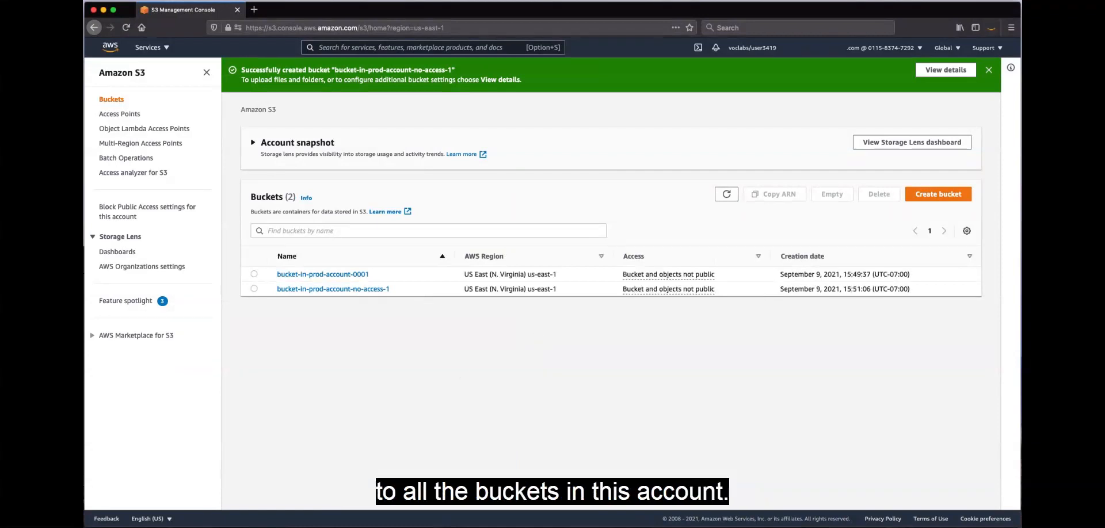
Find the IAM service, go to its policies and start creating a new policy
key(super+Tab)
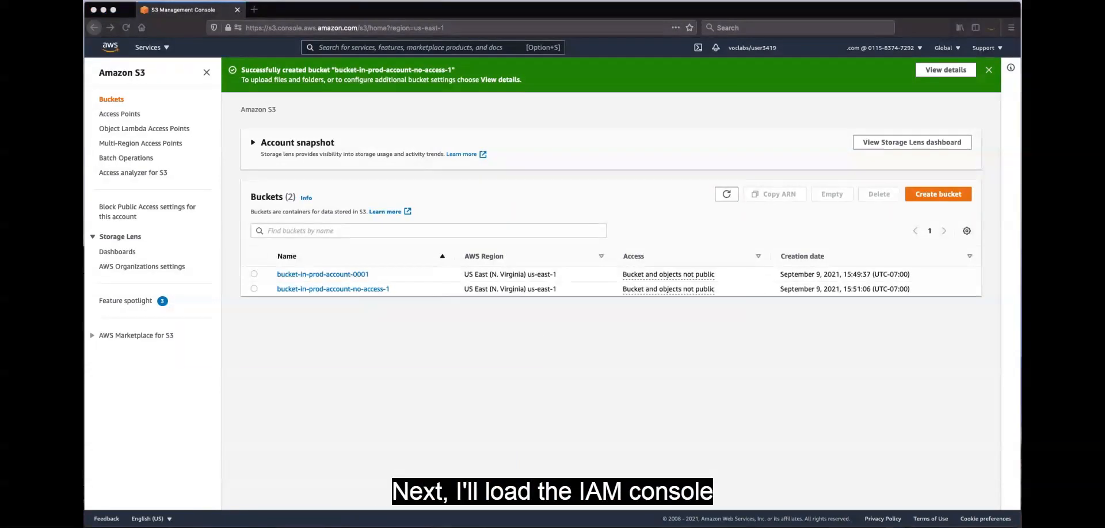
click(349, 48)
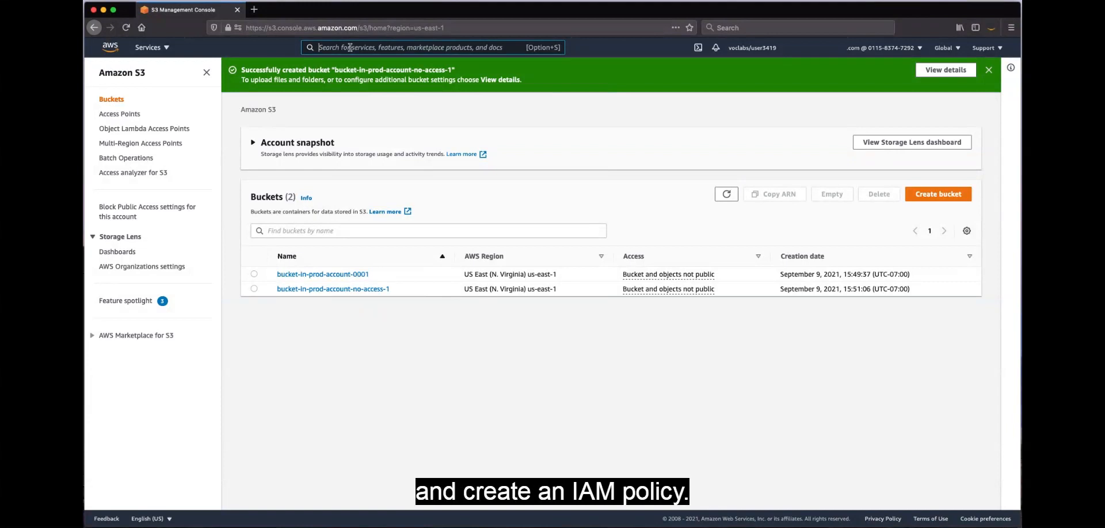
text(iam)
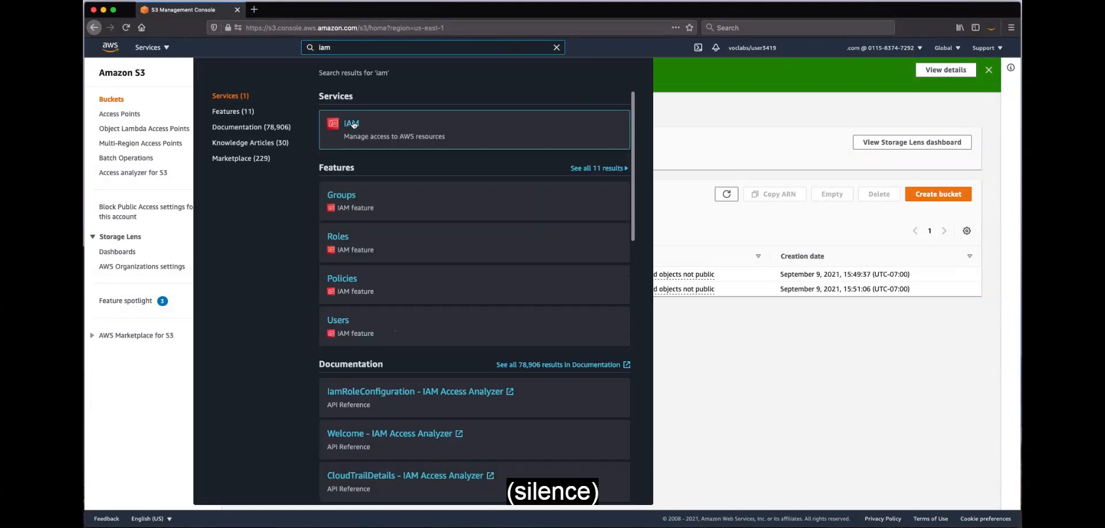
click(353, 124)
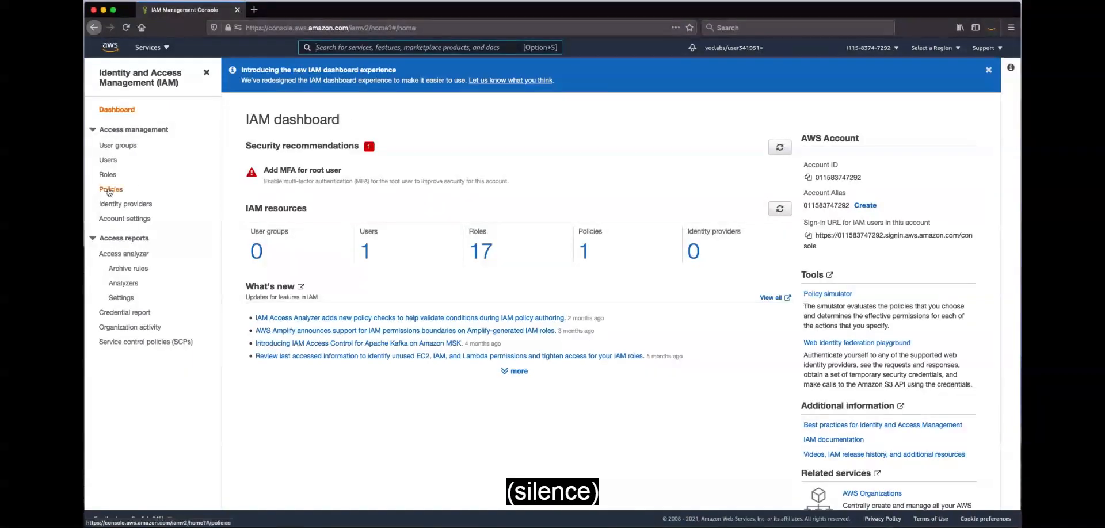
click(109, 190)
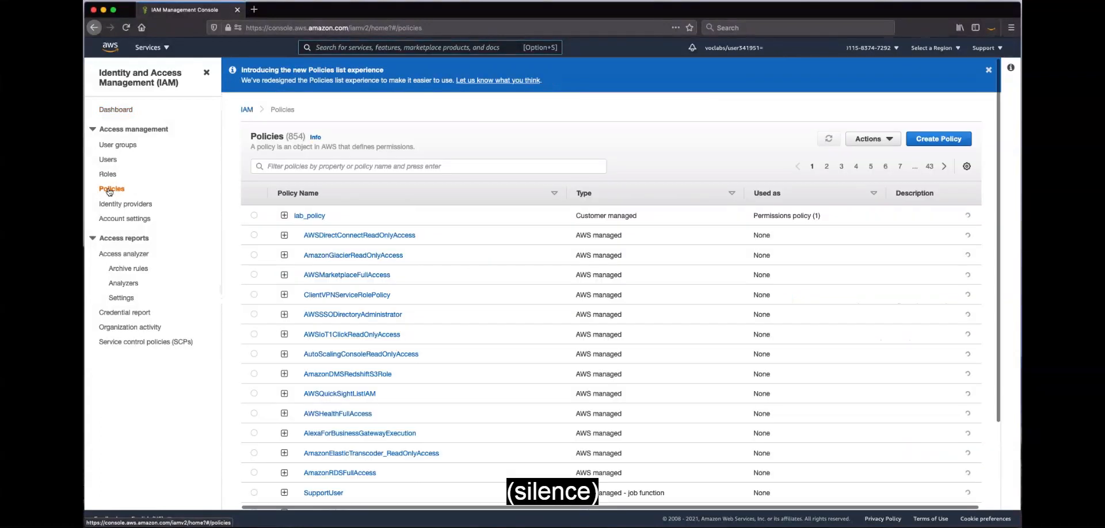
click(935, 141)
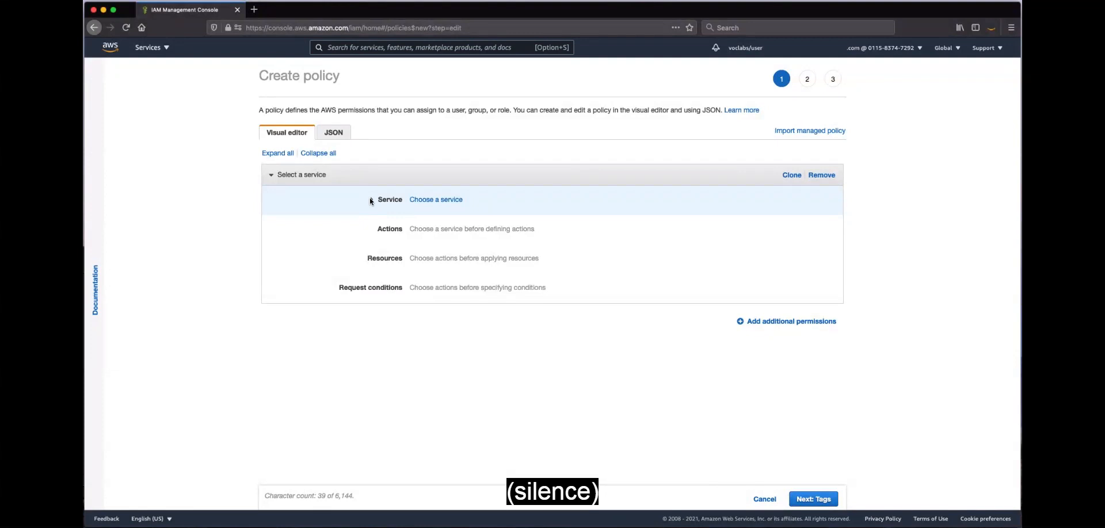
Choose S3 as the policy's service and allow all S3 actions (s3:*)
click(370, 199)
text(s)
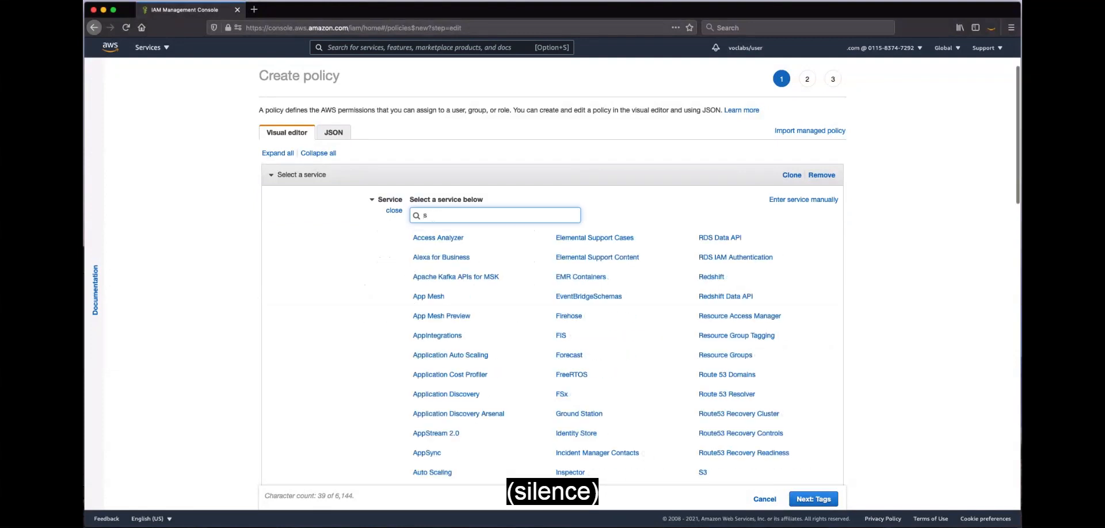
text(3)
click(417, 238)
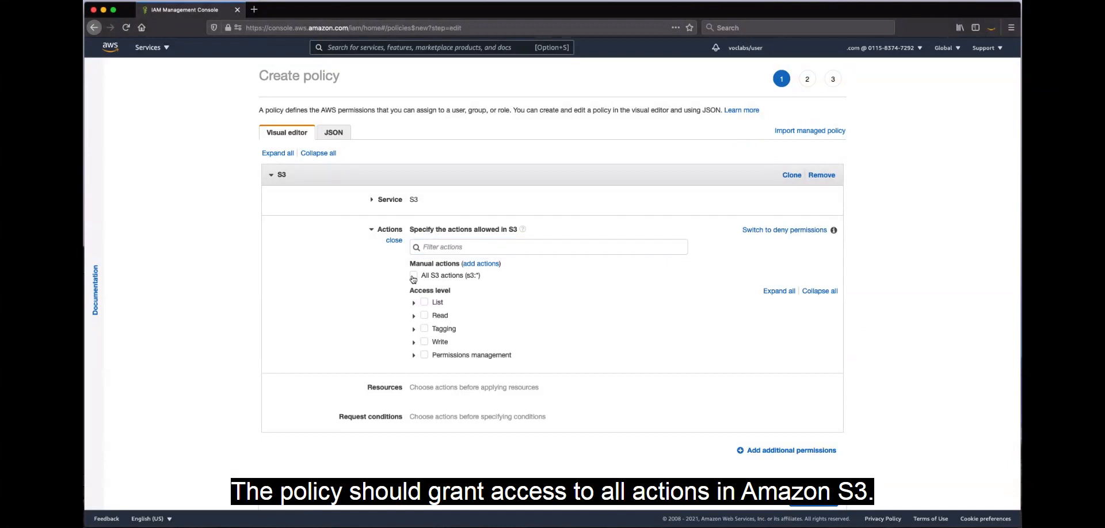
click(414, 276)
Restrict the policy's bucket resource to the ARN of bucket-in-prod-account-0001
scroll(363, 294, down, 3)
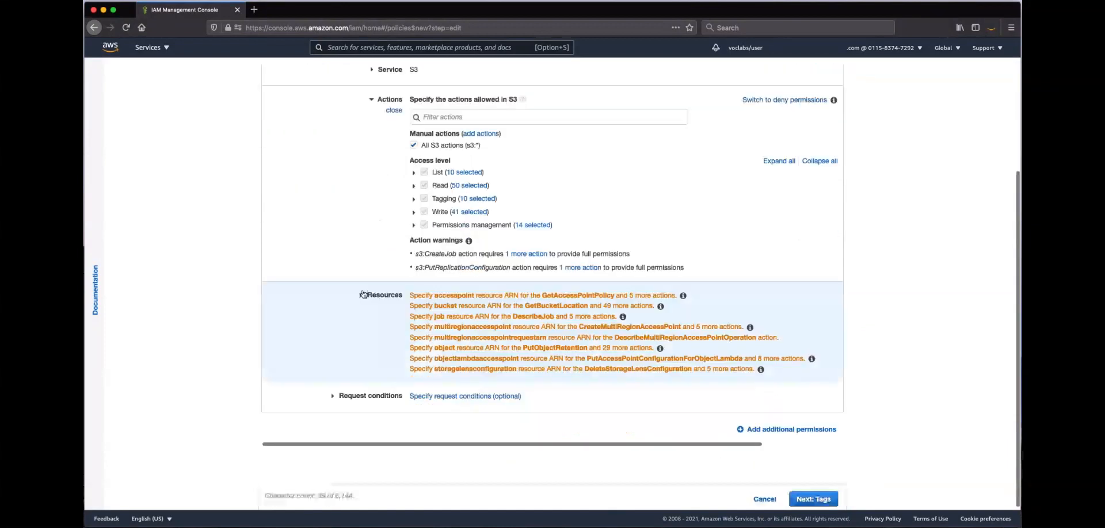
click(364, 295)
scroll(390, 330, down, 1)
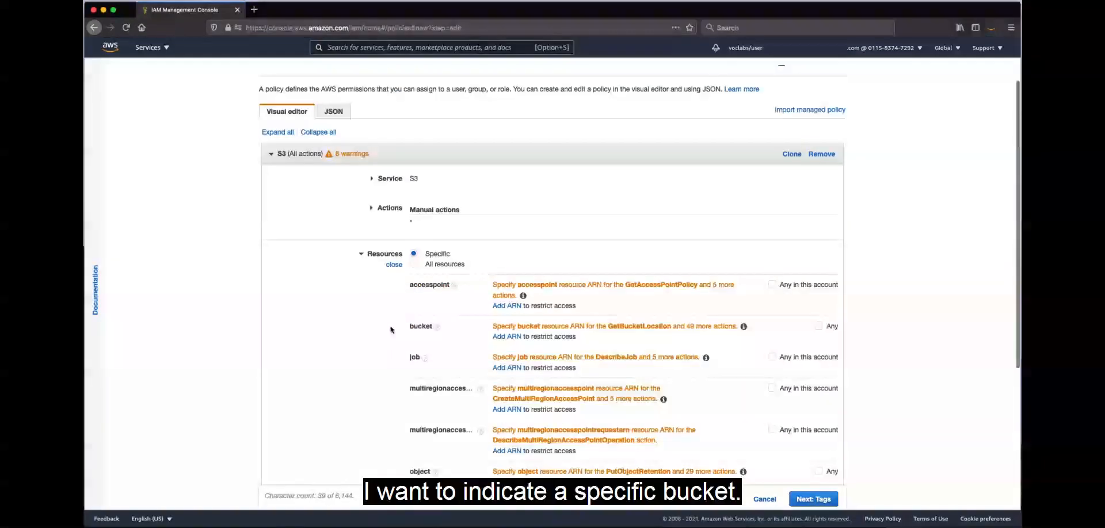
scroll(390, 330, down, 3)
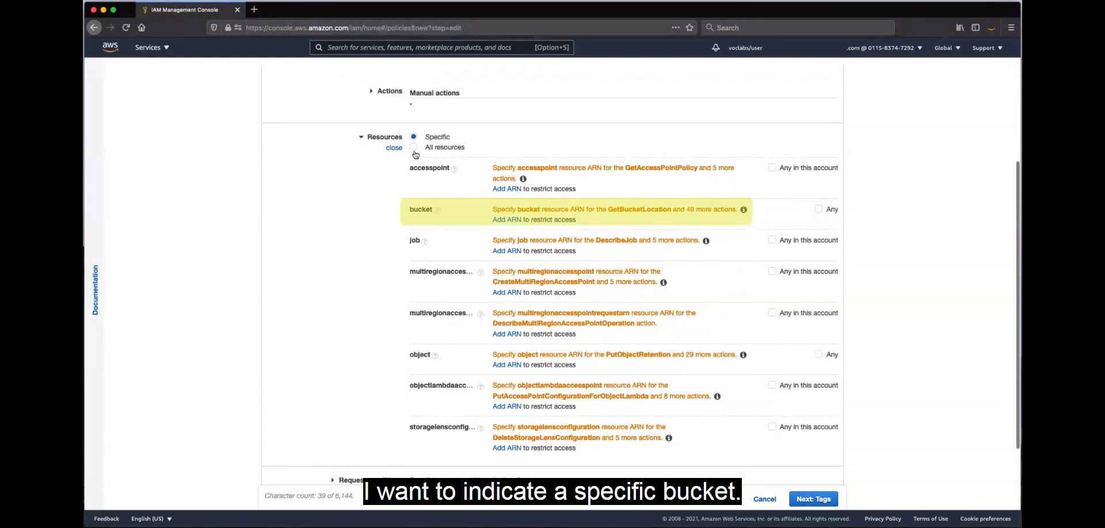
click(514, 220)
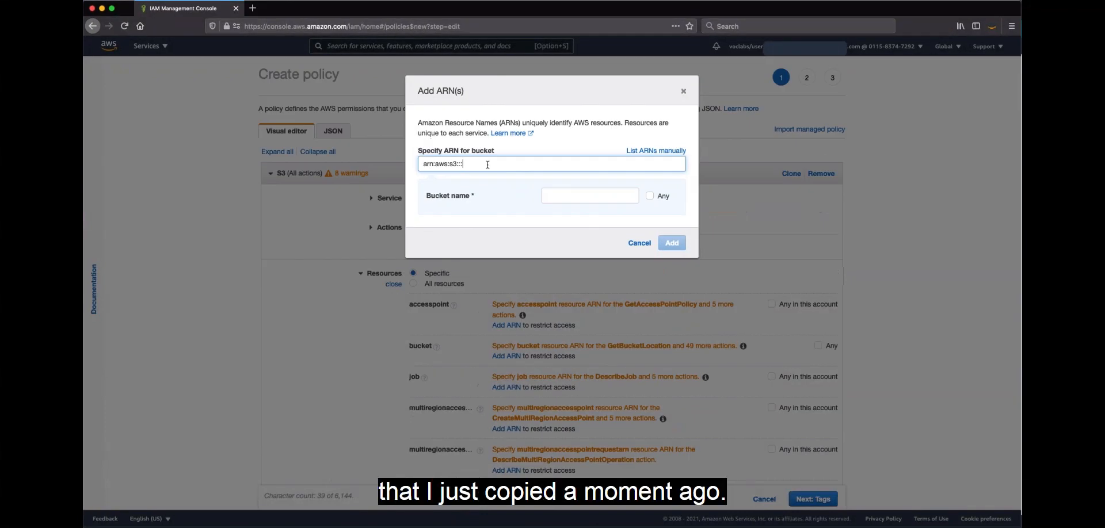
key(super+v)
click(585, 194)
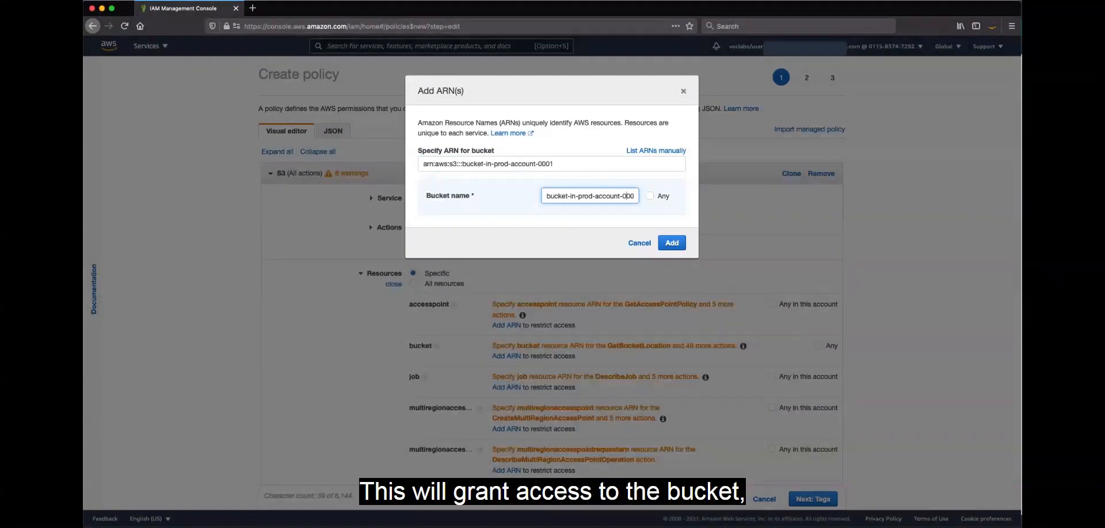
key(Right)
key(Right)
key(Right)
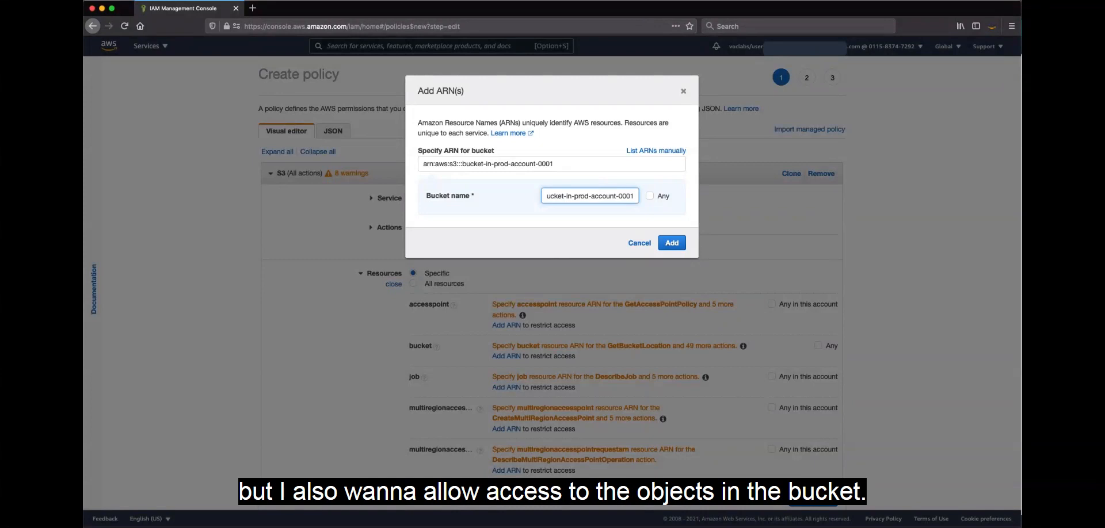
click(673, 245)
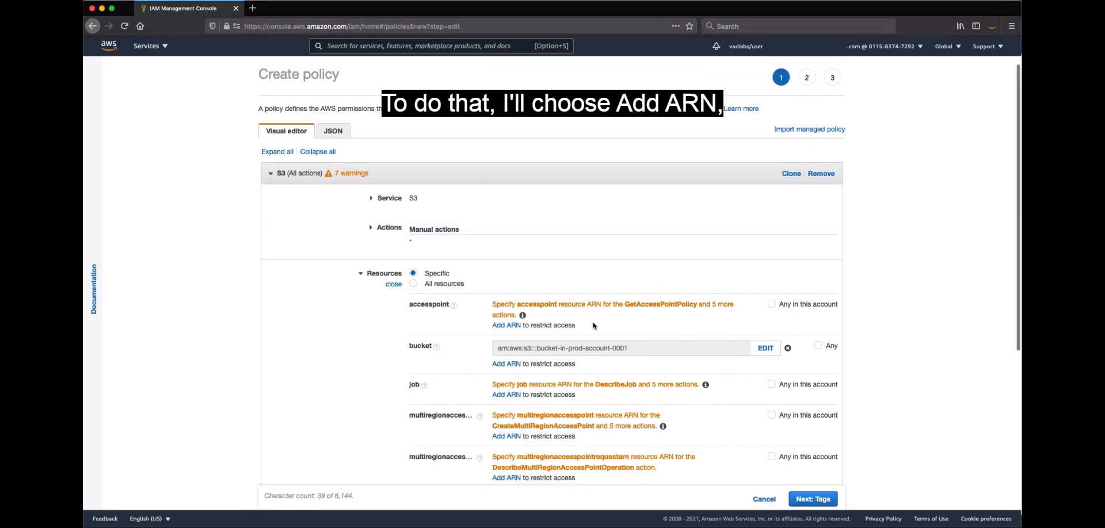
Add an object ARN covering any object in bucket-in-prod-account-0001 and show the policy as JSON
scroll(593, 323, down, 2)
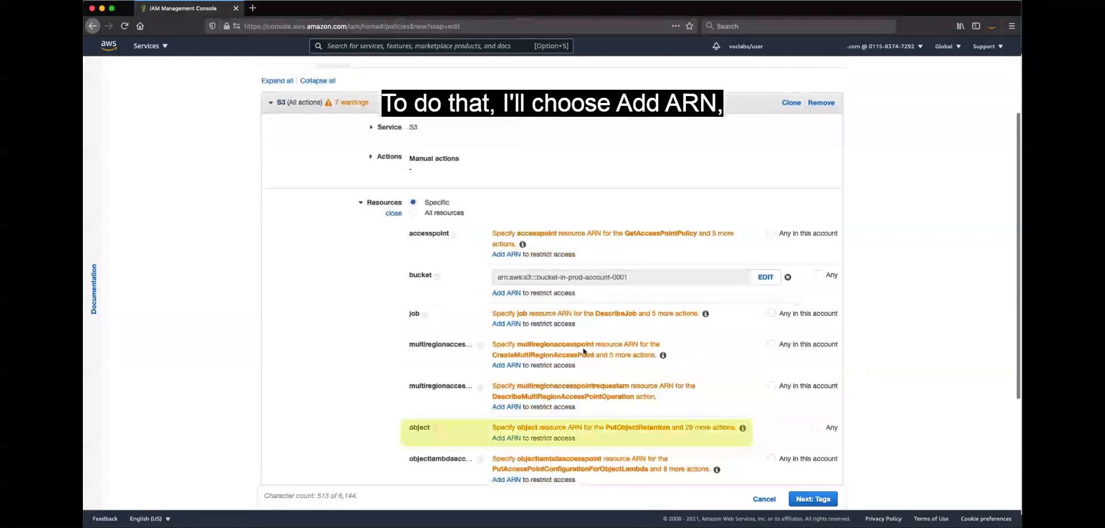
click(515, 440)
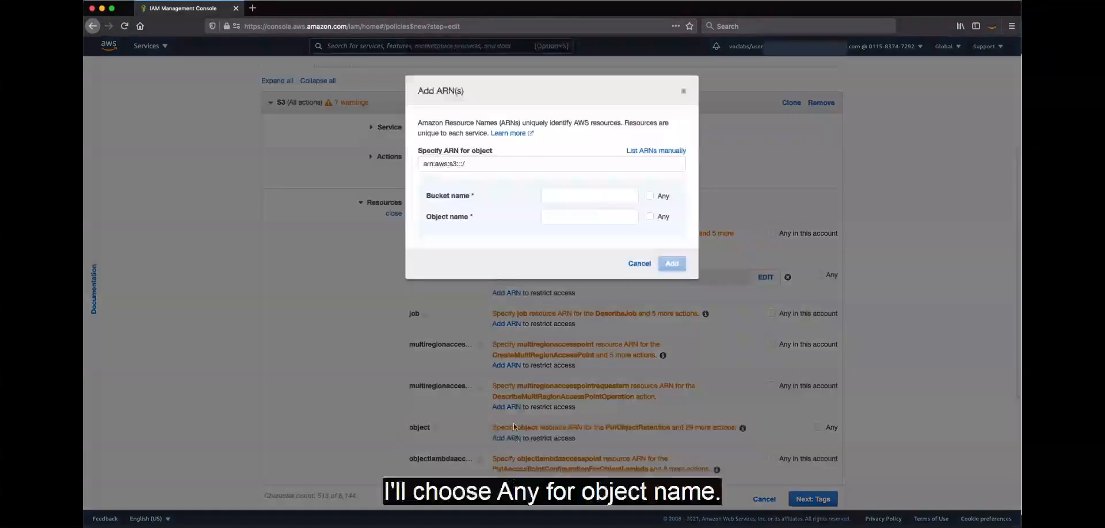
click(569, 200)
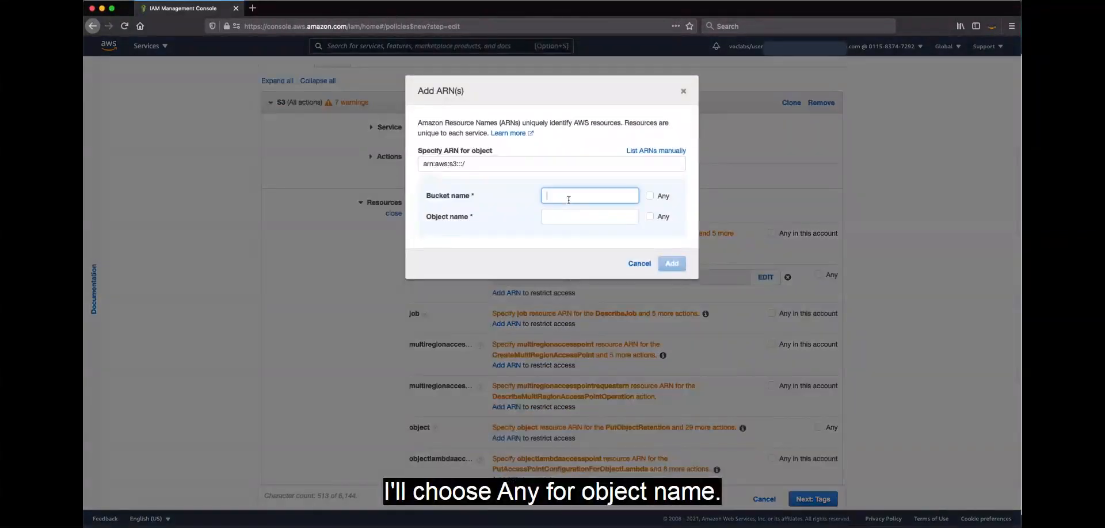
text(bucket-in-prod-account-0001)
click(601, 218)
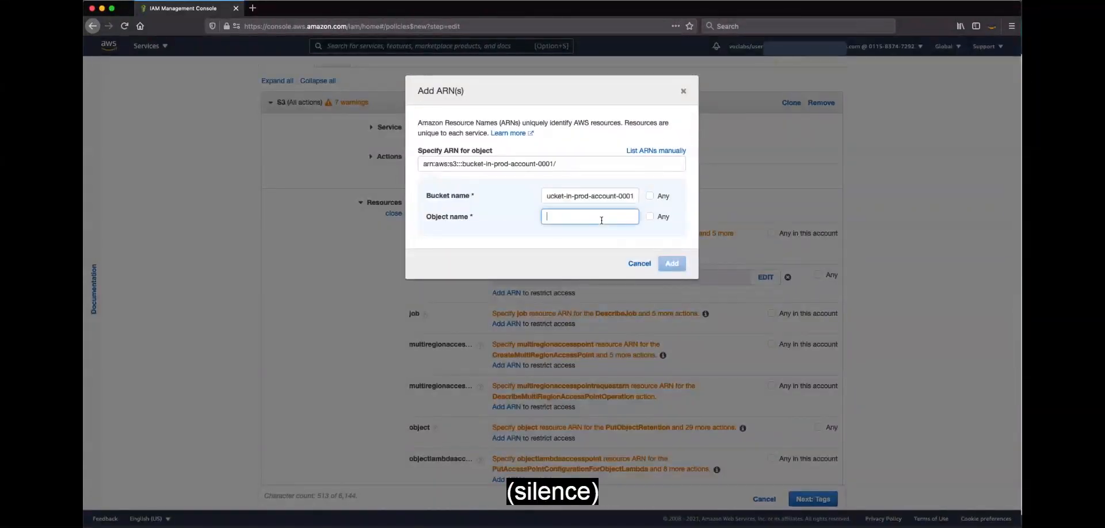
click(650, 217)
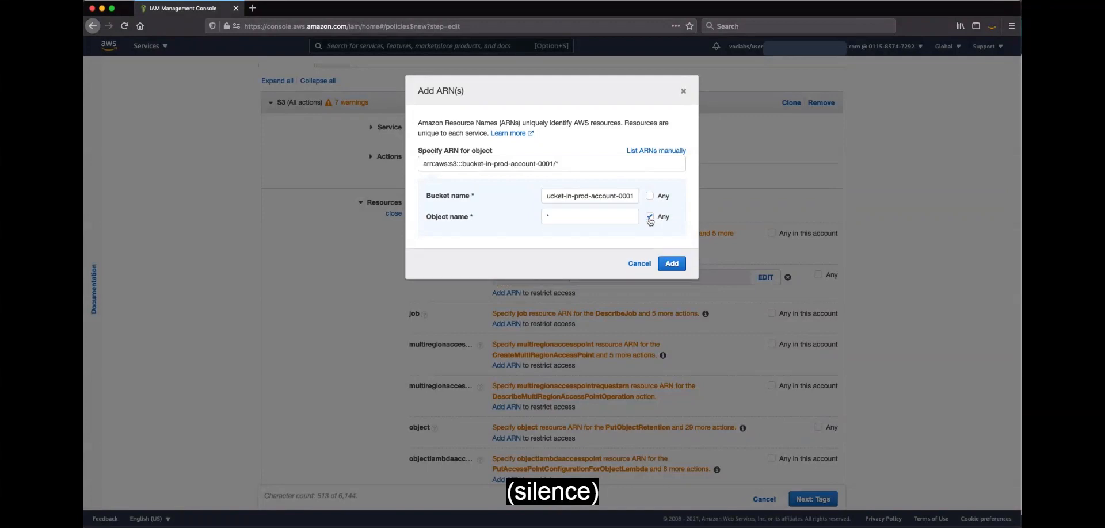
click(671, 263)
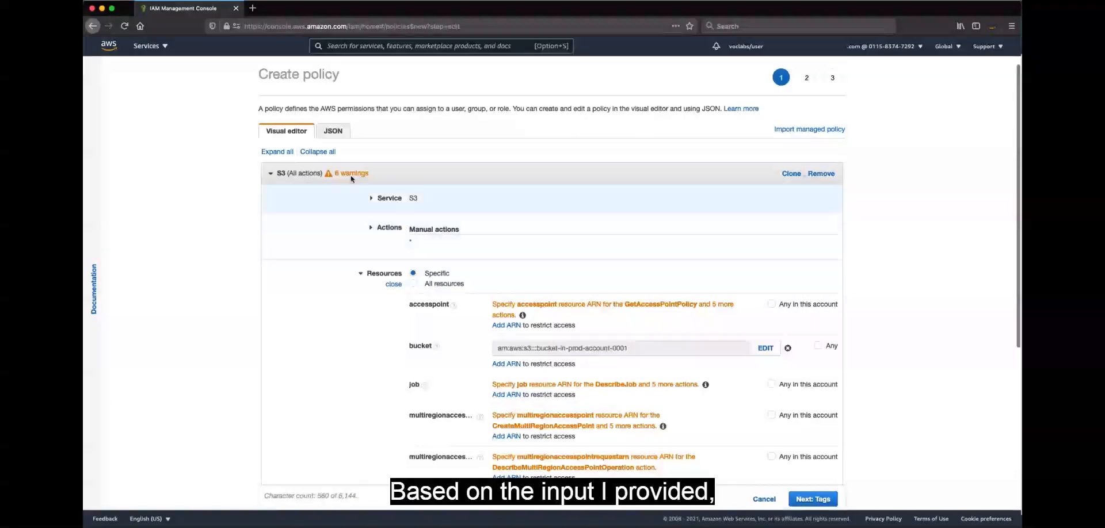
click(332, 131)
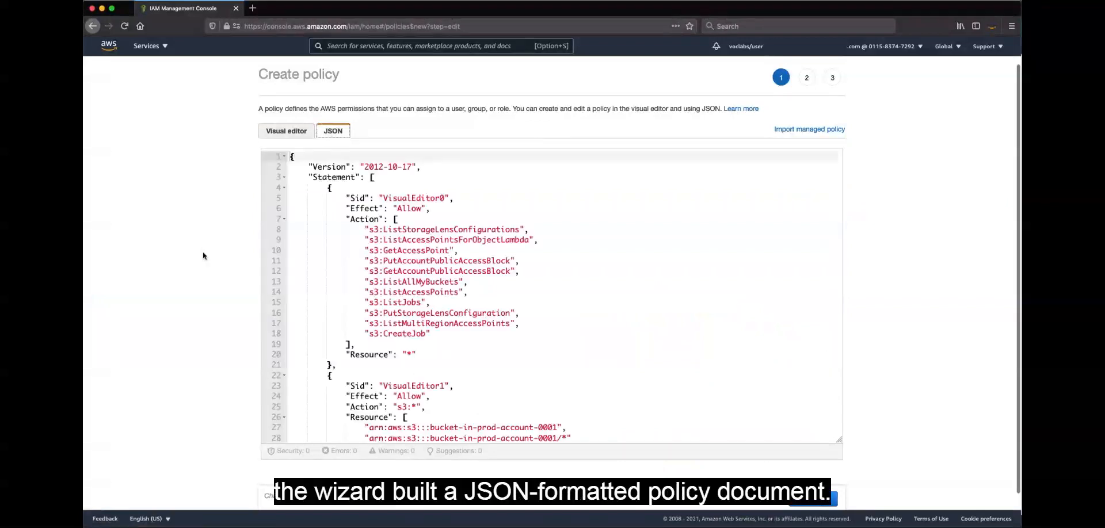
Enlarge the JSON view to show the whole policy, skip the tags, and create the policy with the name CrossAccountAccessToS3Bucket
drag(839, 440, 841, 476)
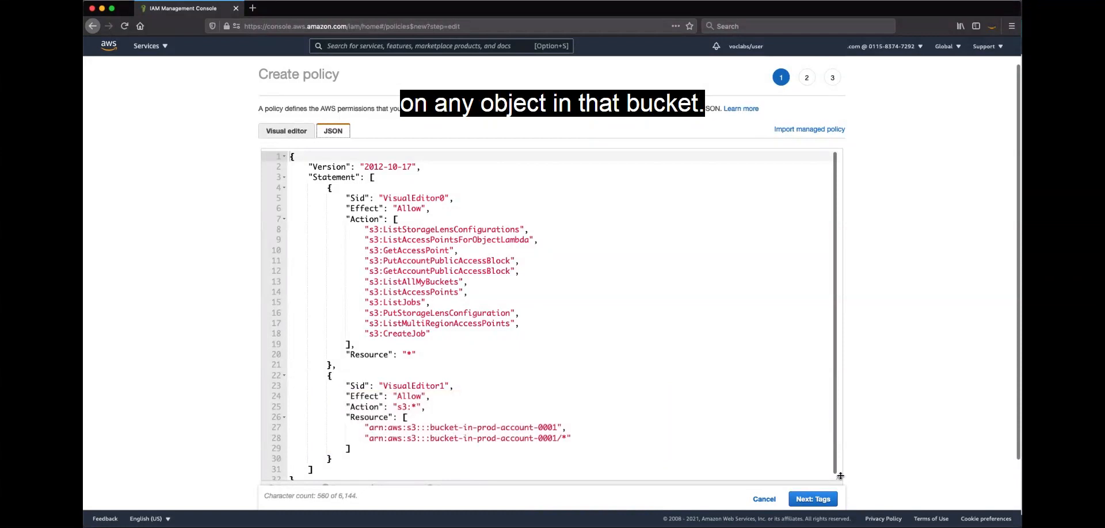
scroll(861, 419, down, 1)
click(817, 501)
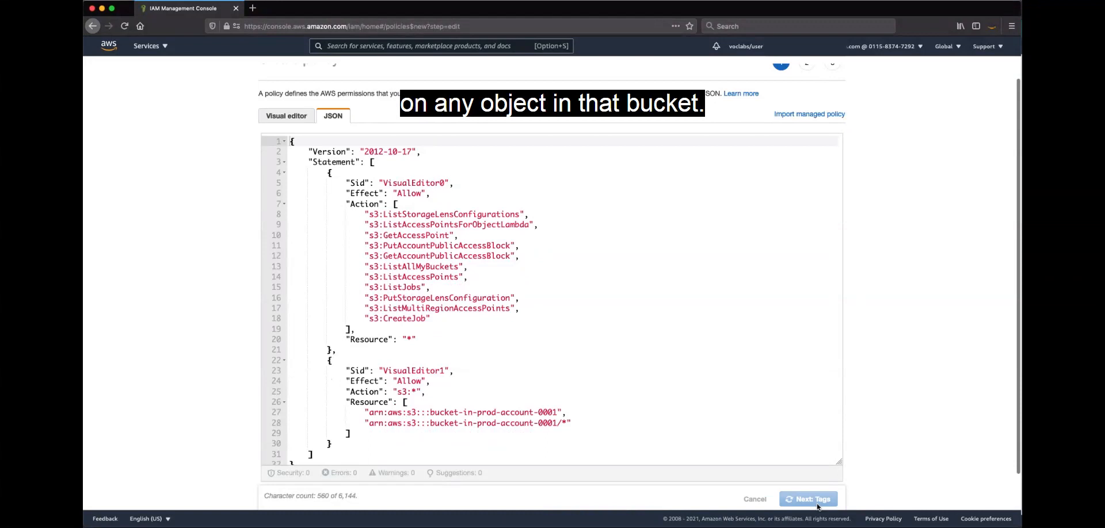
click(818, 500)
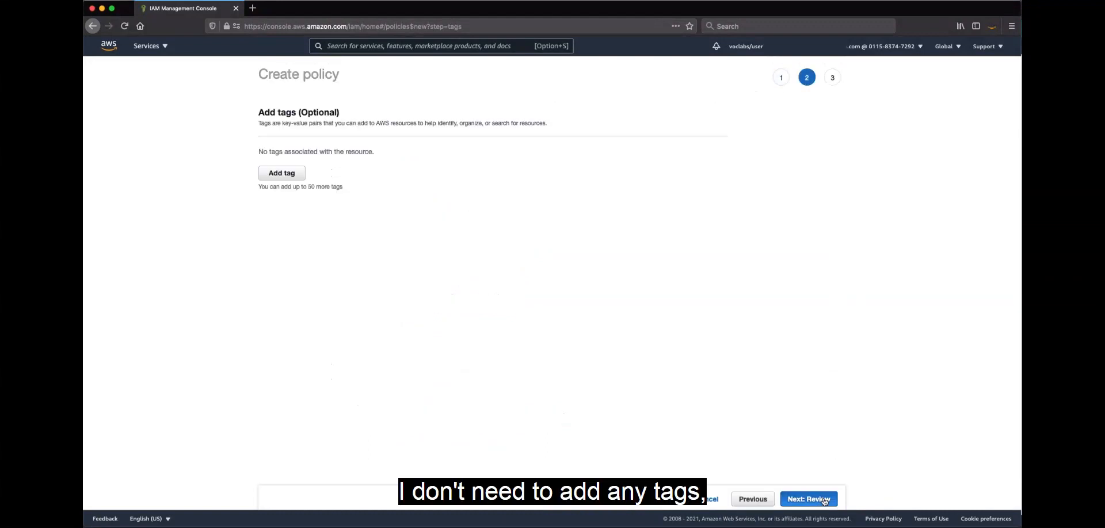
text(Cros)
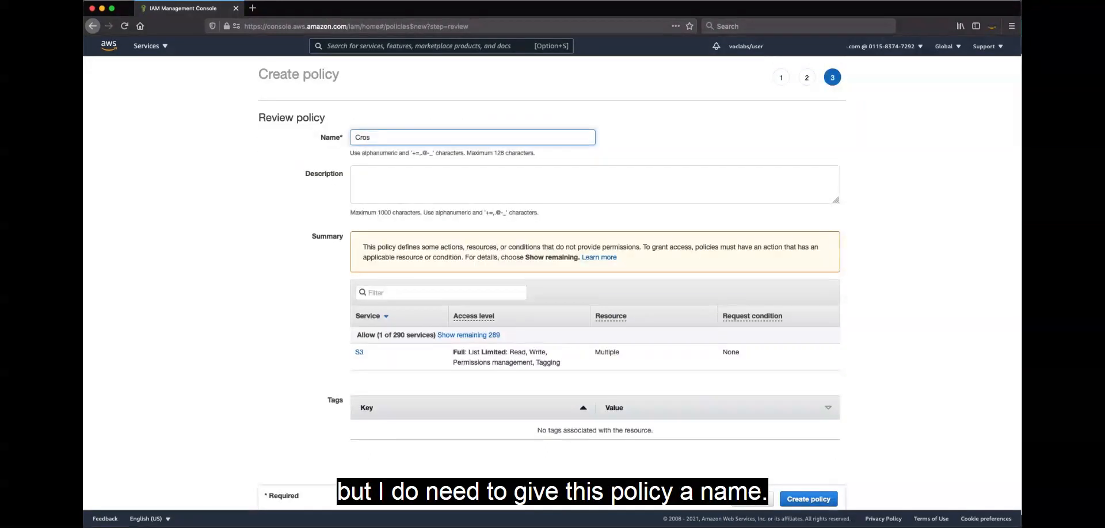
text(sAccountAccessToS3Bucket)
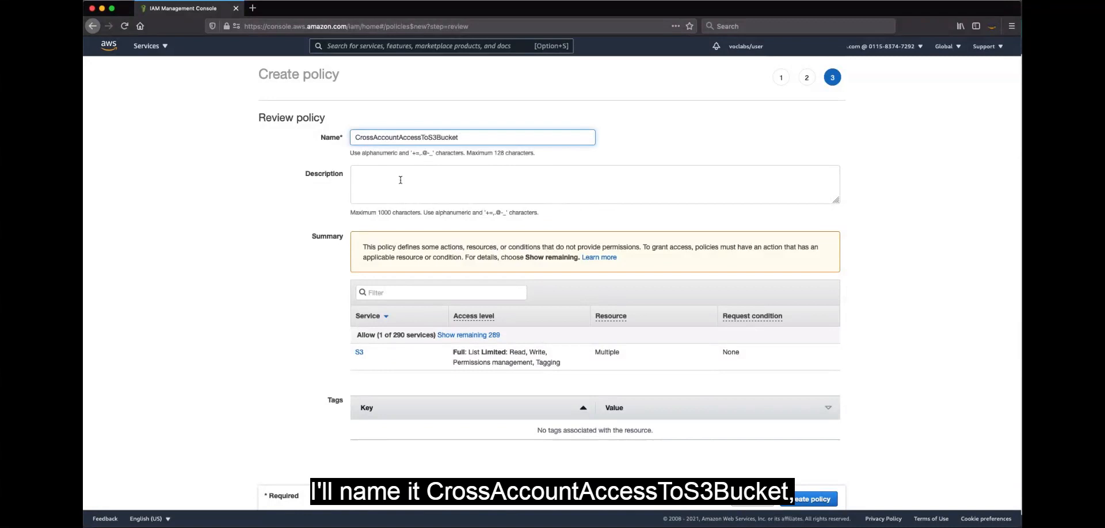
click(187, 289)
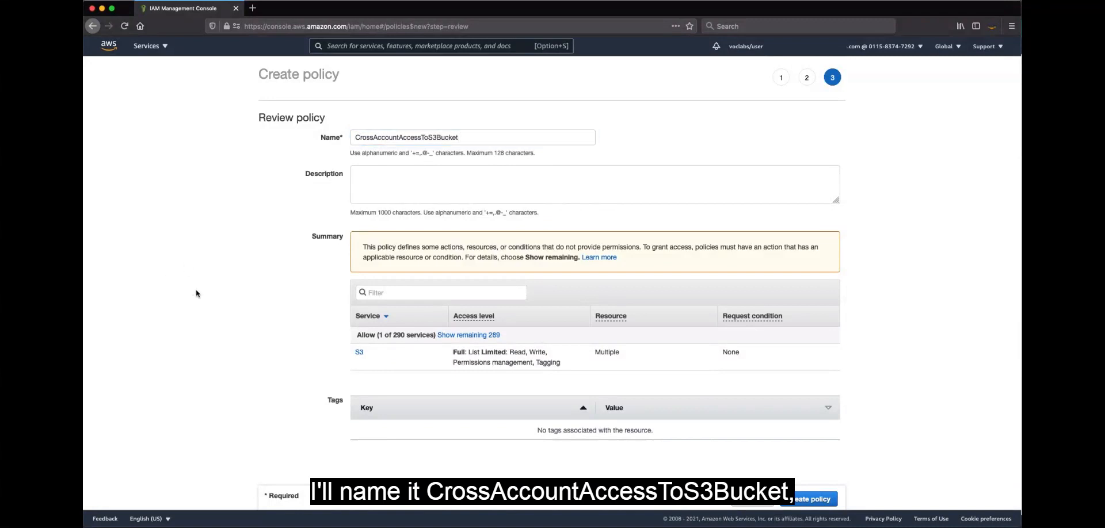
click(812, 499)
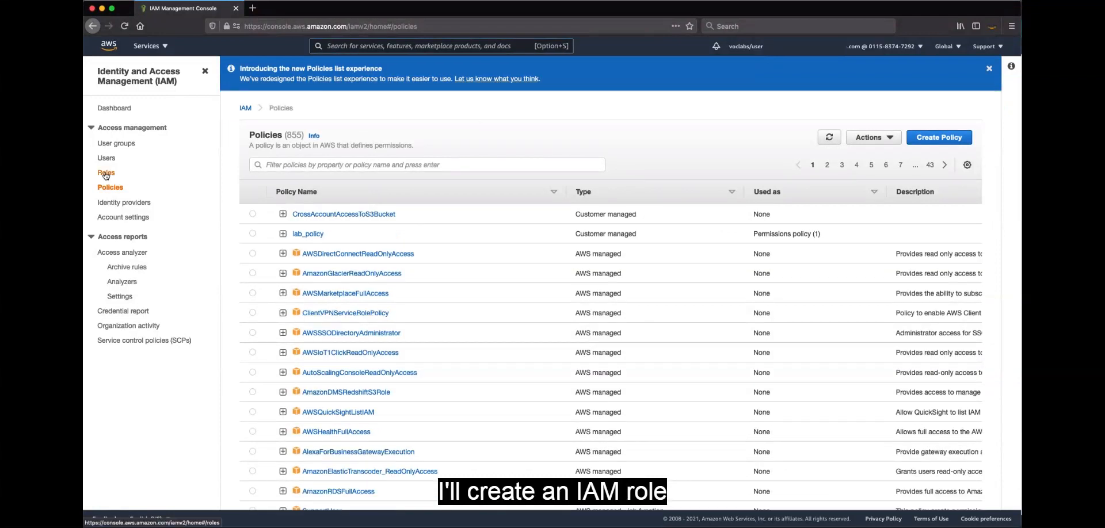
Start creating an IAM role whose trusted entity type is Another AWS account
click(105, 173)
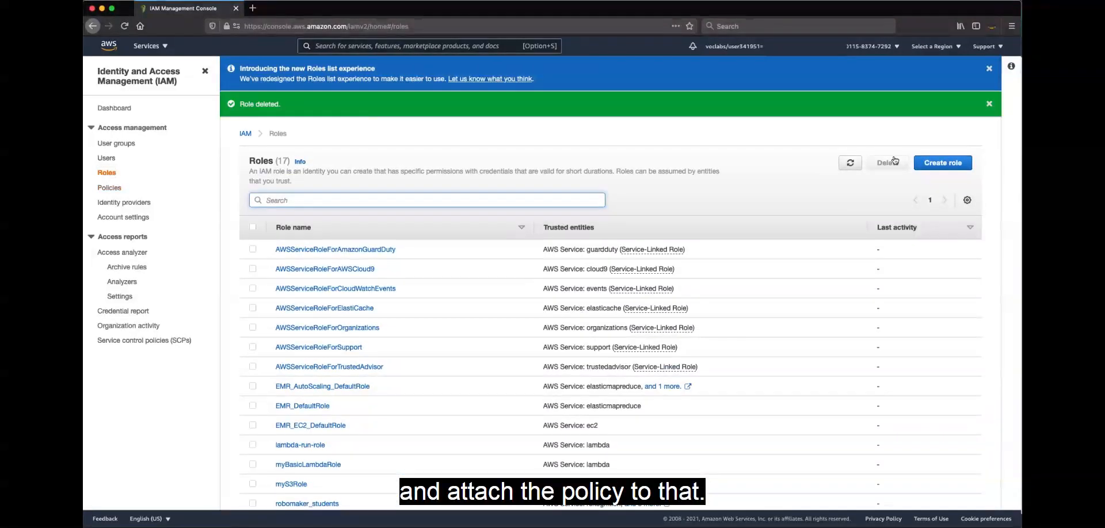
click(938, 163)
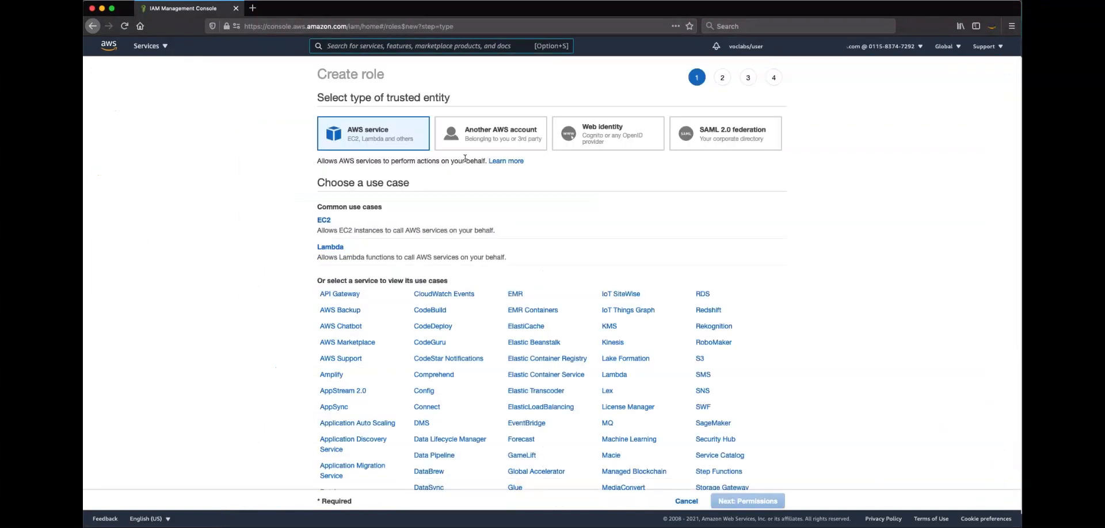
click(472, 142)
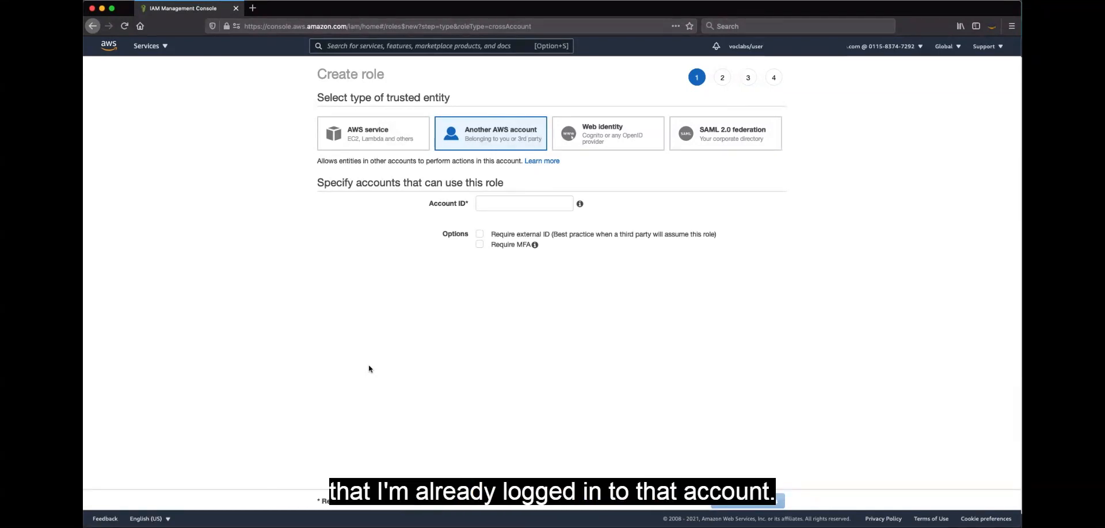
Copy the development account's ID from its console window and enter it as the account that can use the role
key(ctrl+Up)
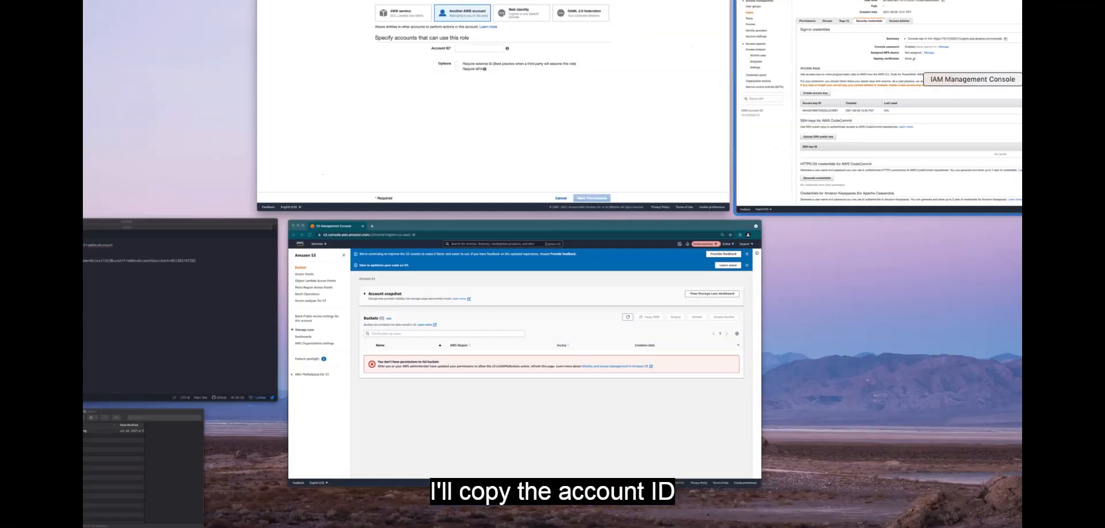
click(933, 53)
click(934, 47)
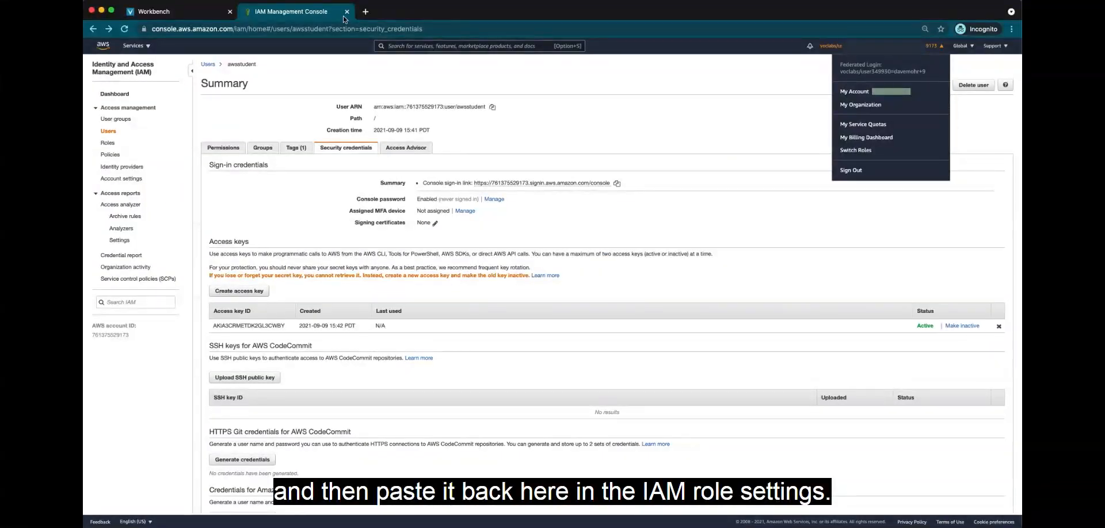
key(ctrl+Up)
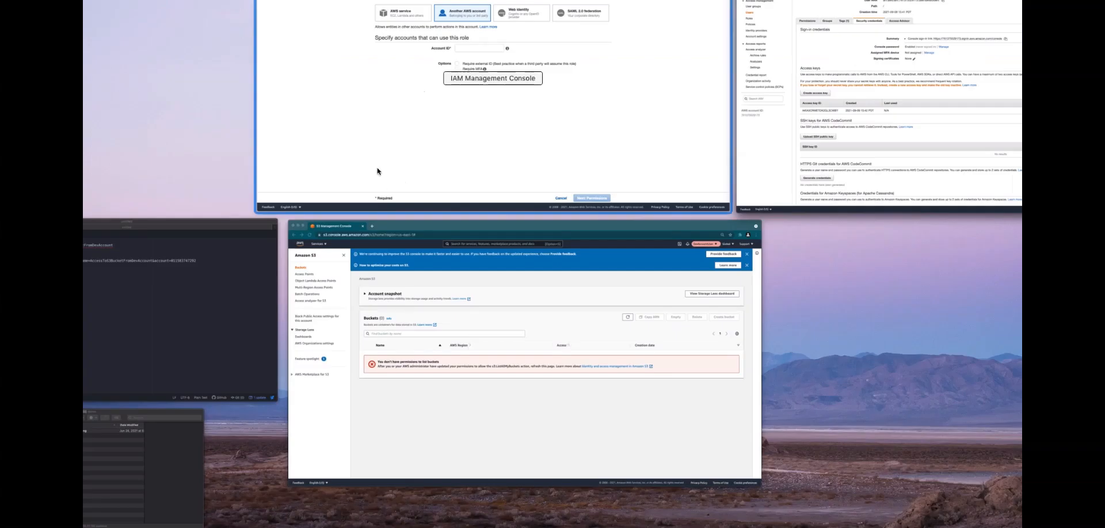
click(377, 171)
key(cmd+v)
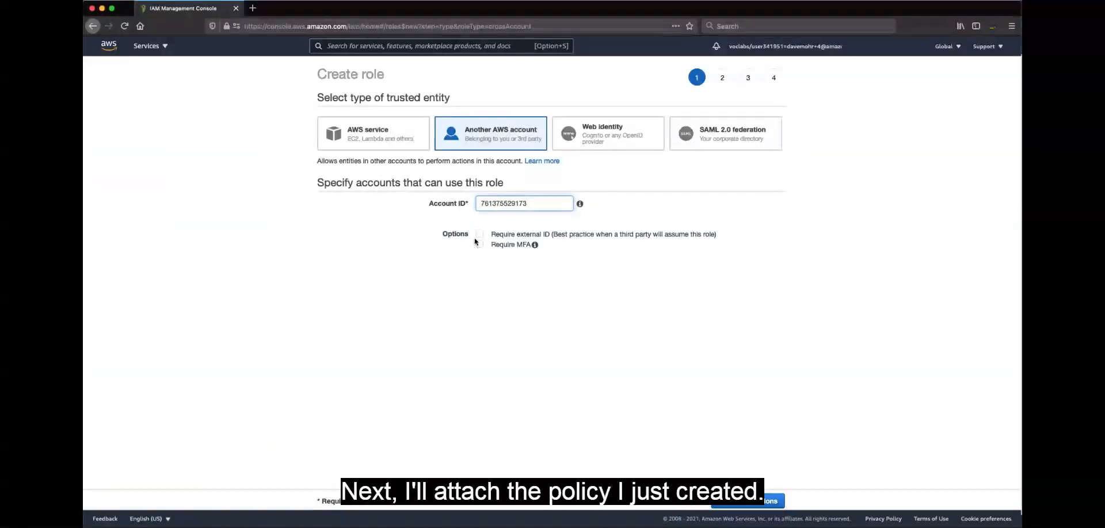
Attach the CrossAccountAccessToS3Bucket policy to the role and continue to the review without adding tags
click(758, 502)
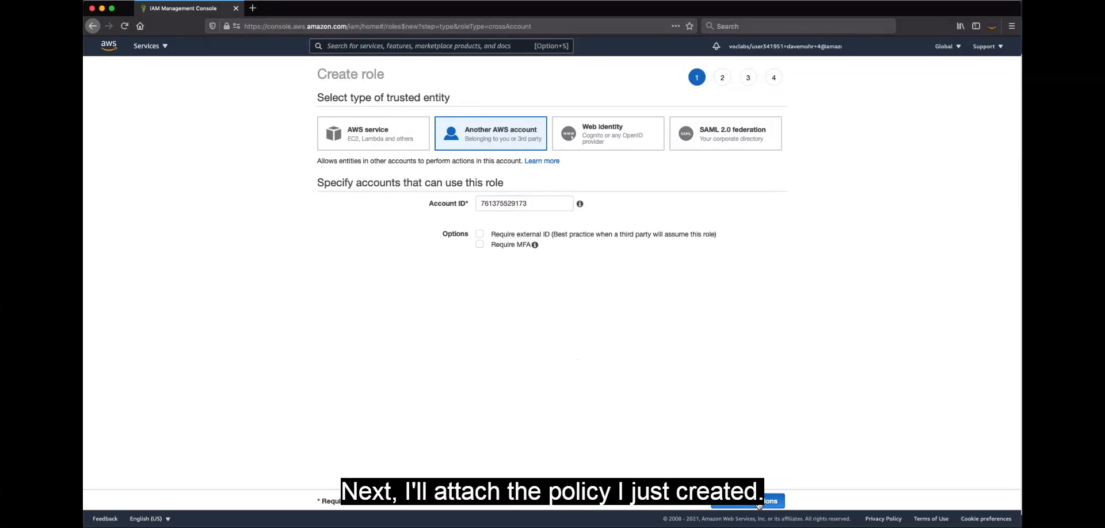
click(454, 163)
text(Crossaccou)
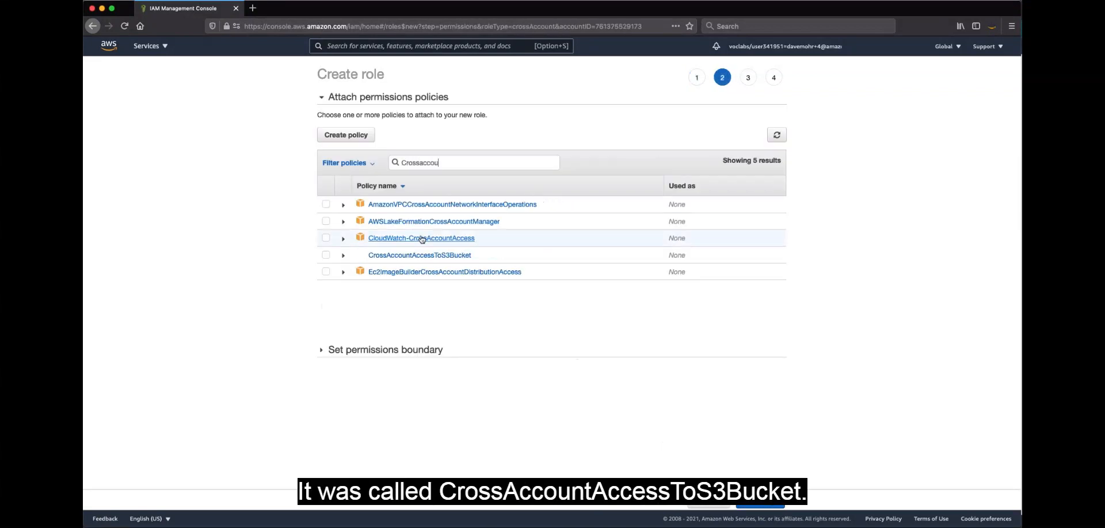
click(326, 255)
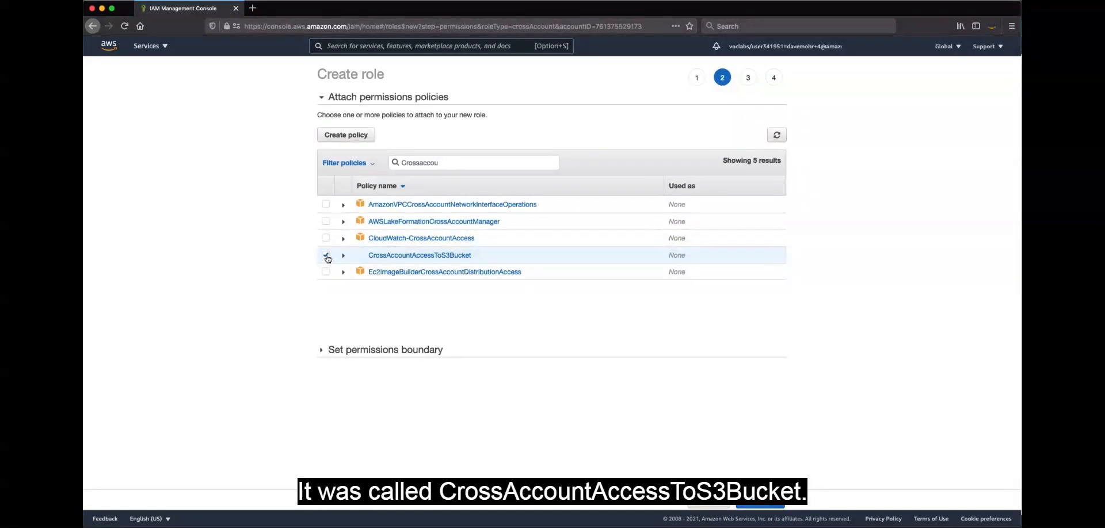
click(758, 504)
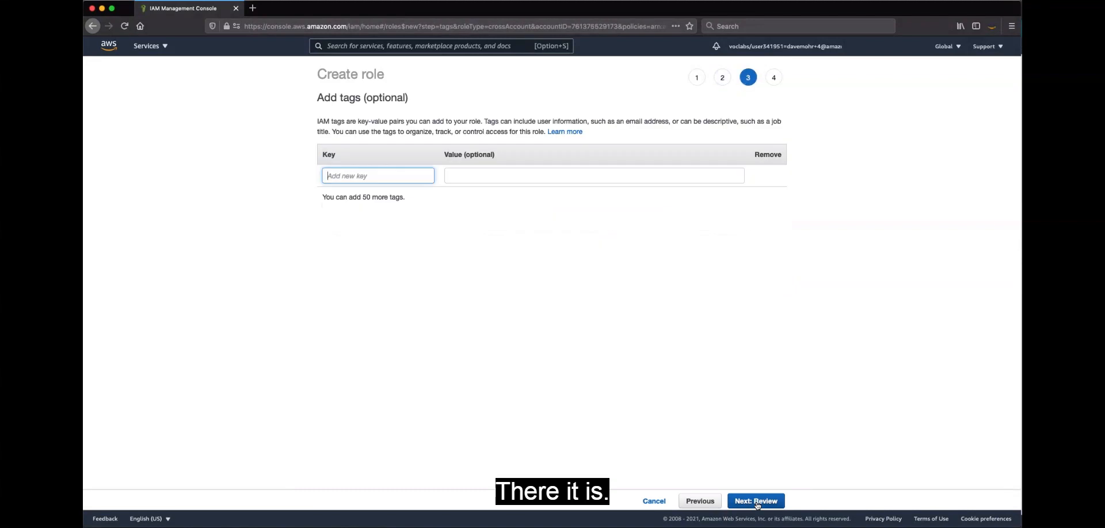
click(758, 502)
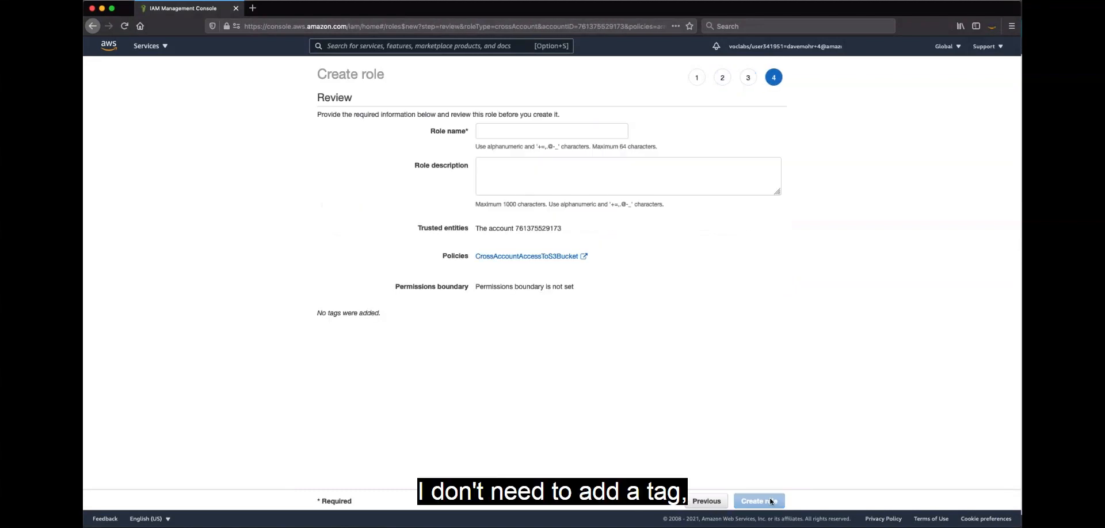
Name the role AccessToS3BucketFromDevAccount, create it and open its summary
click(484, 132)
text(Acc)
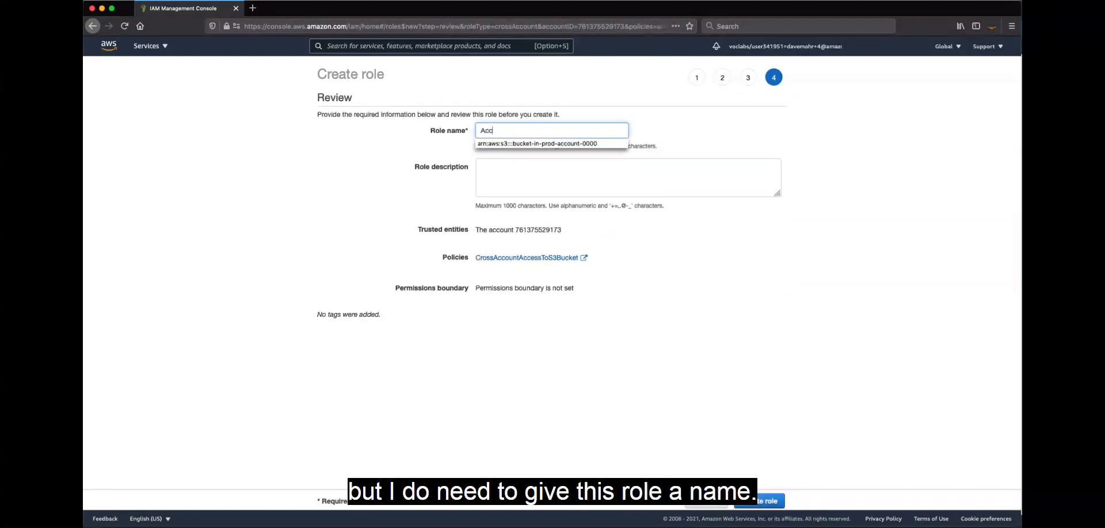
text(essToS3BucketFromDevAccount)
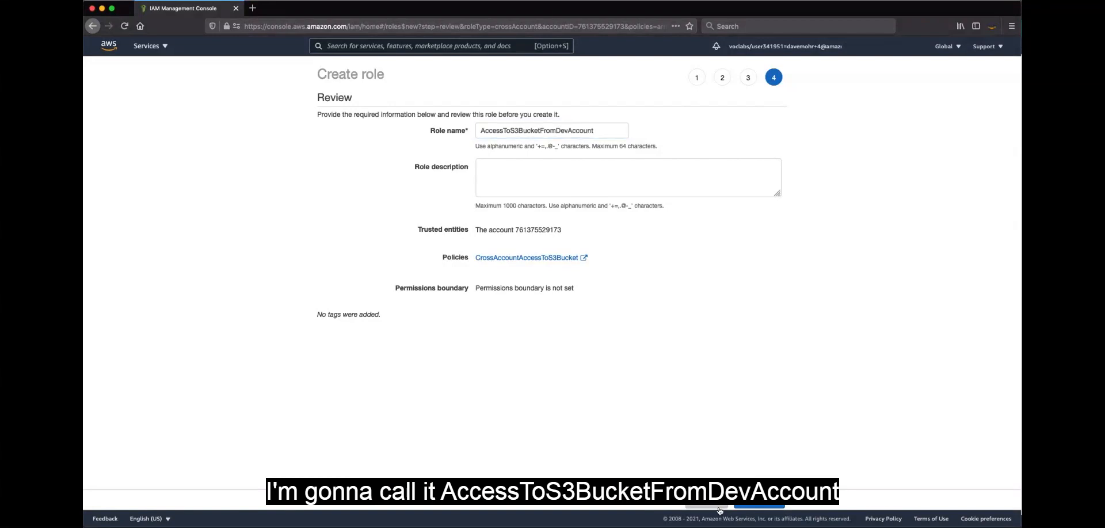
click(758, 501)
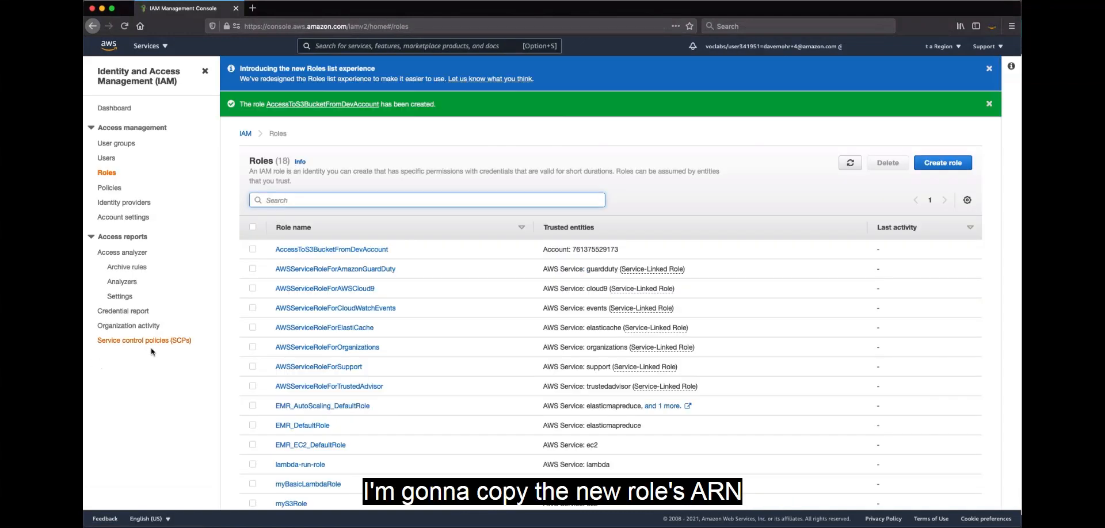
click(367, 251)
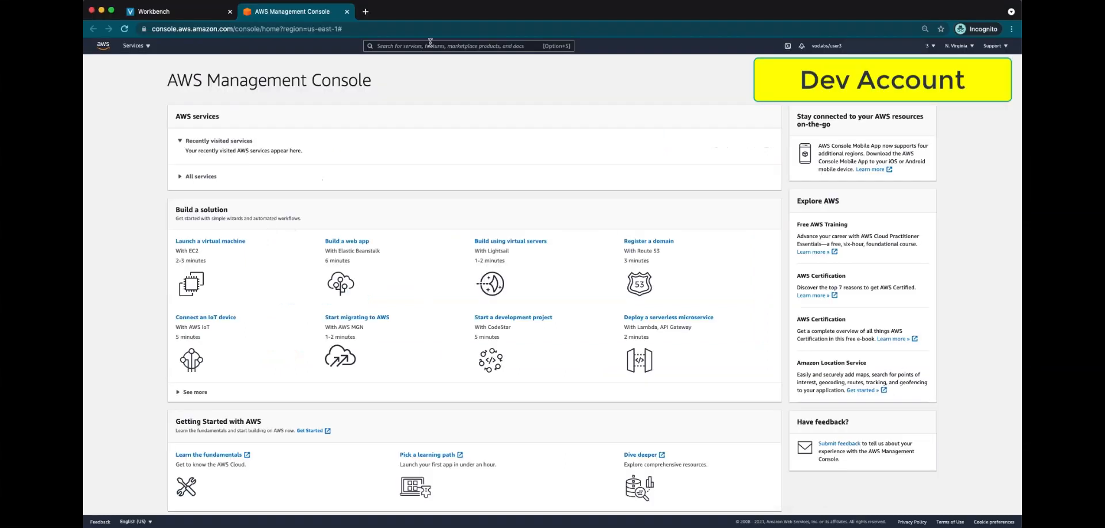
In the development account's console, find the IAM service and open the awsstudent user's details
text(iam)
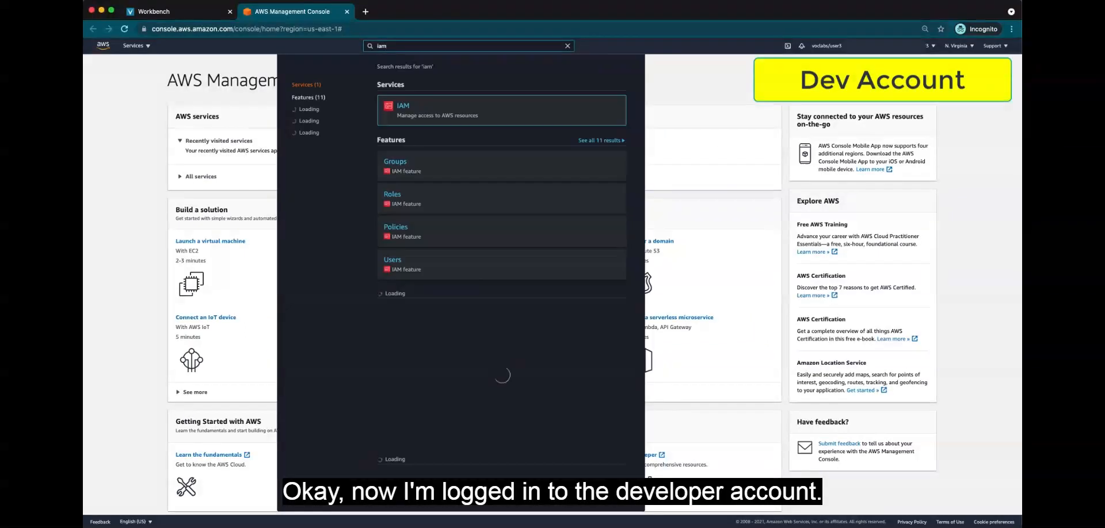
click(406, 106)
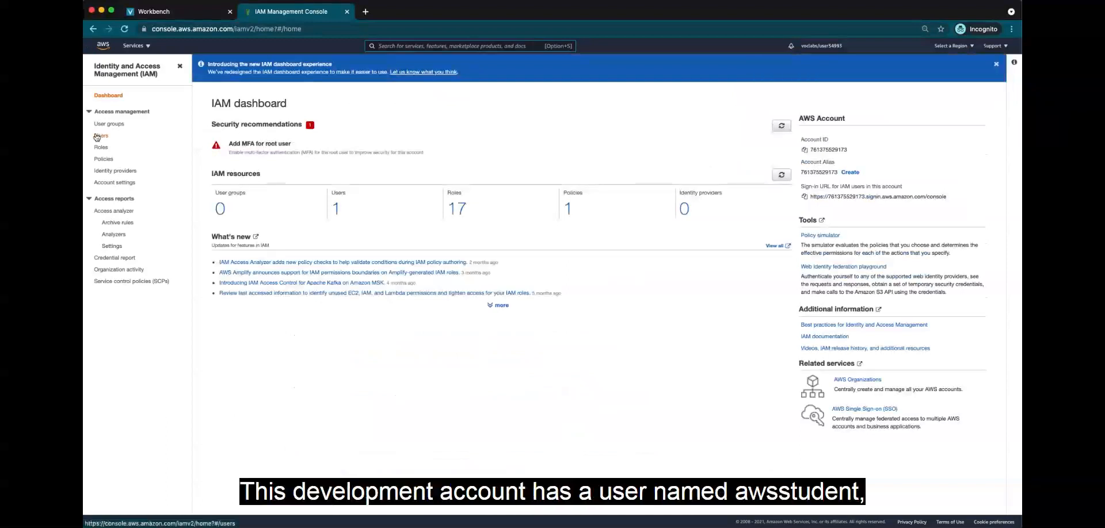
click(102, 137)
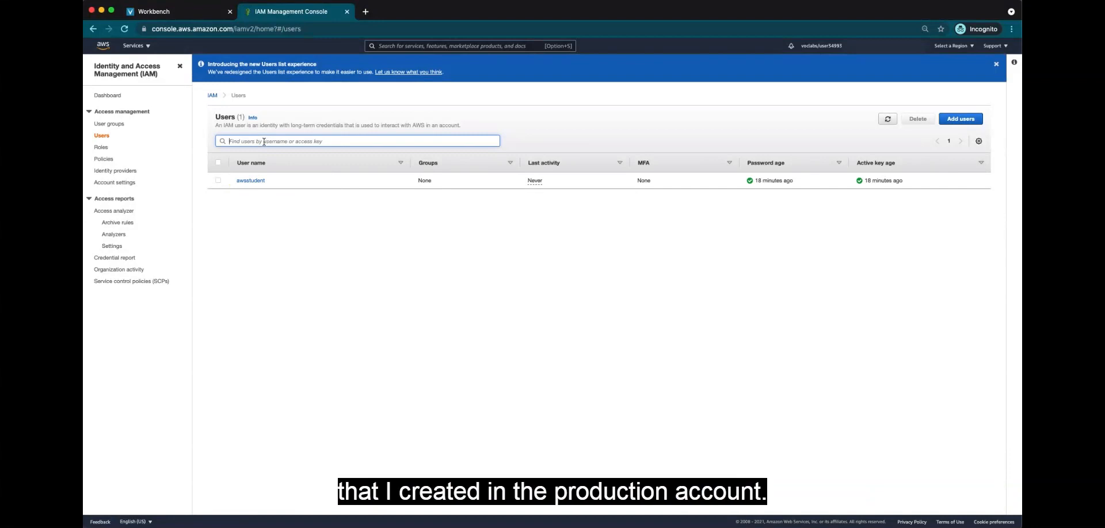
click(219, 181)
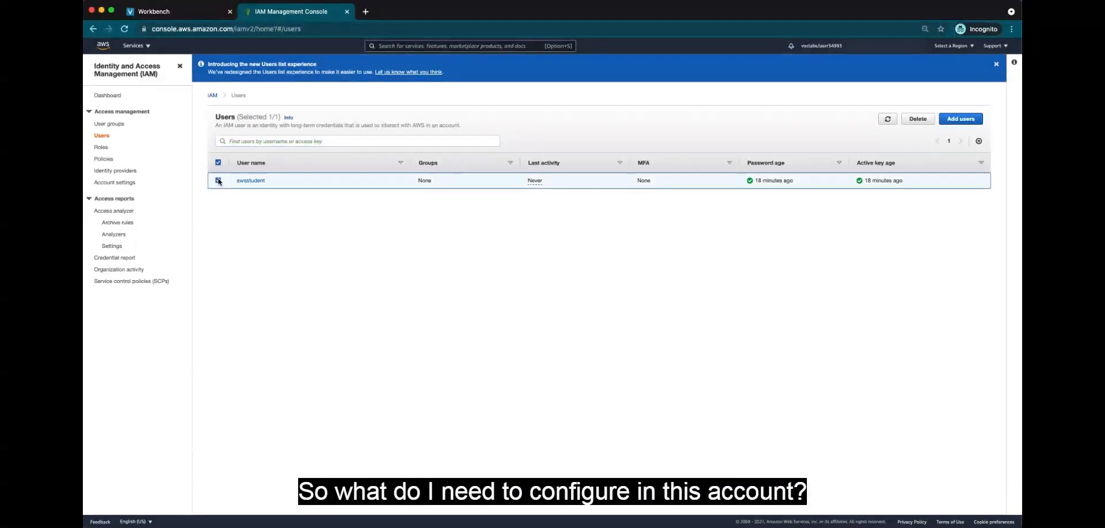
click(256, 182)
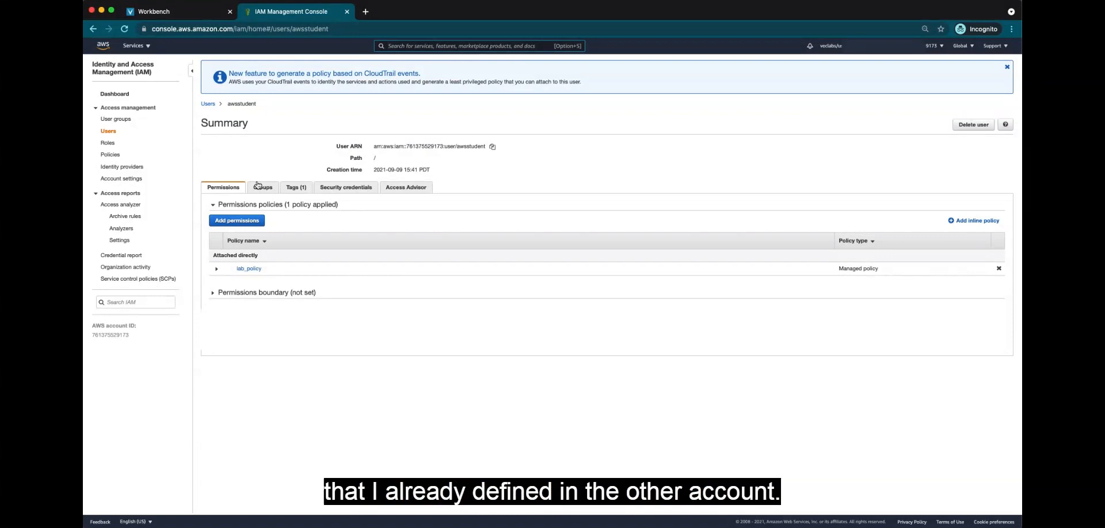
Start an inline policy for awsstudent and replace its JSON with the prepared statement allowing sts:AssumeRole on the AccessToS3BucketFromDevAccount role
click(979, 219)
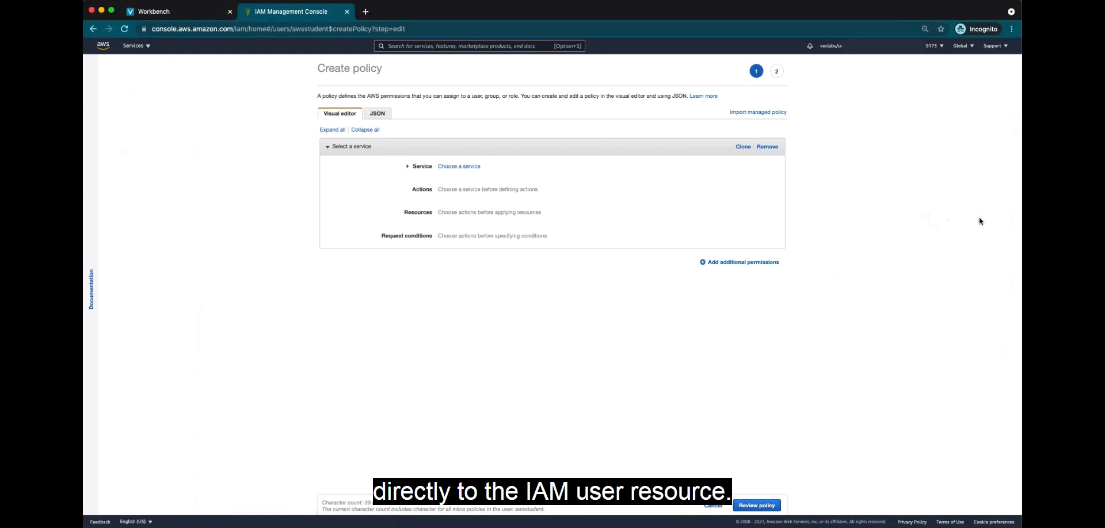
click(377, 115)
key(super+a)
text({   "Version": "2012-10-17",   "Statement": {     "Effect": "Allow",     "Action": "sts:AssumeRole",     "Resource": "arn:aws:iam::PROD-ACCOUNT-ID:role/AccessToS3BucketFromDevAccount"   } })
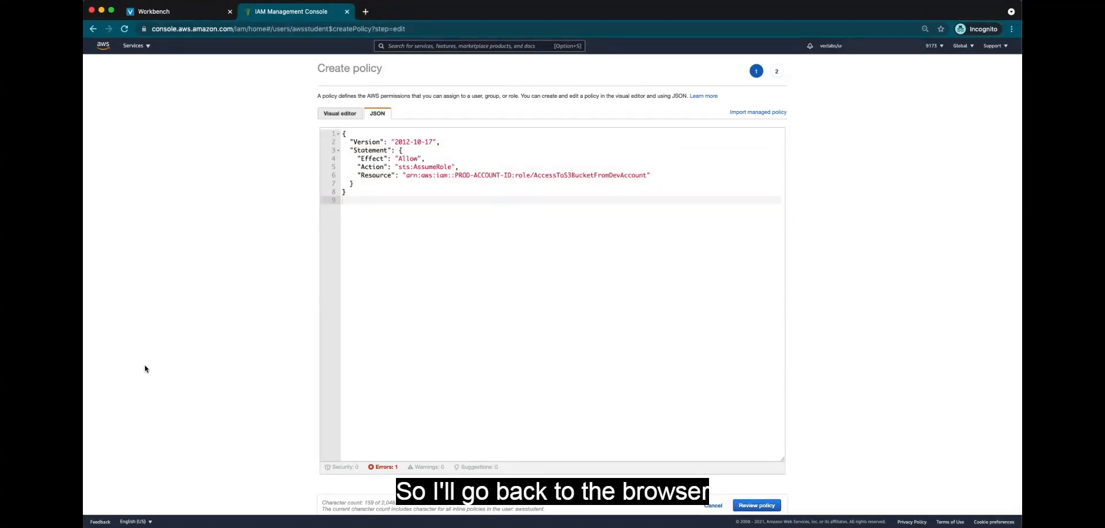
Switch to the production account's console window and copy its account ID
key(ctrl+Up)
click(585, 37)
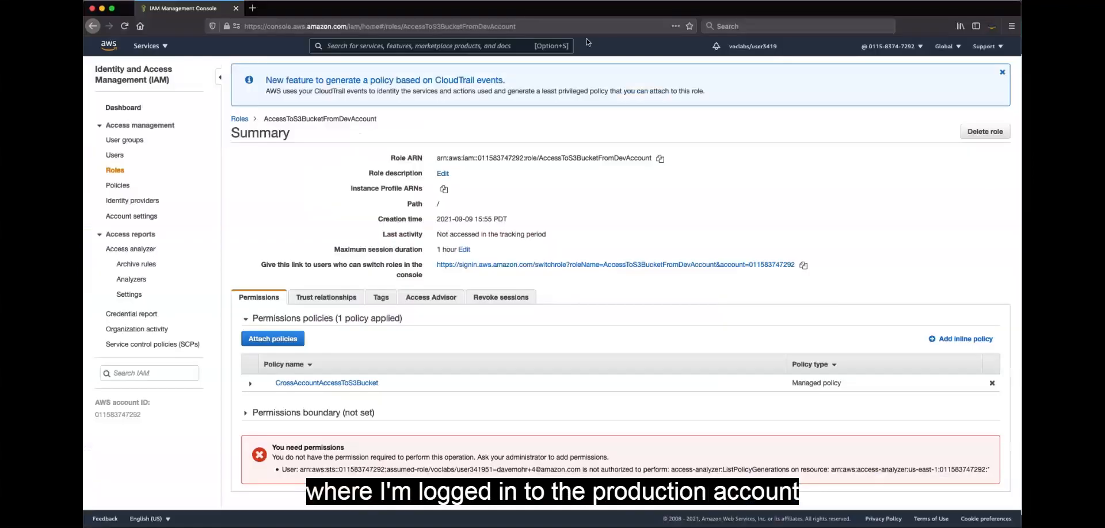
click(890, 46)
drag(883, 112, 836, 112)
key(super+c)
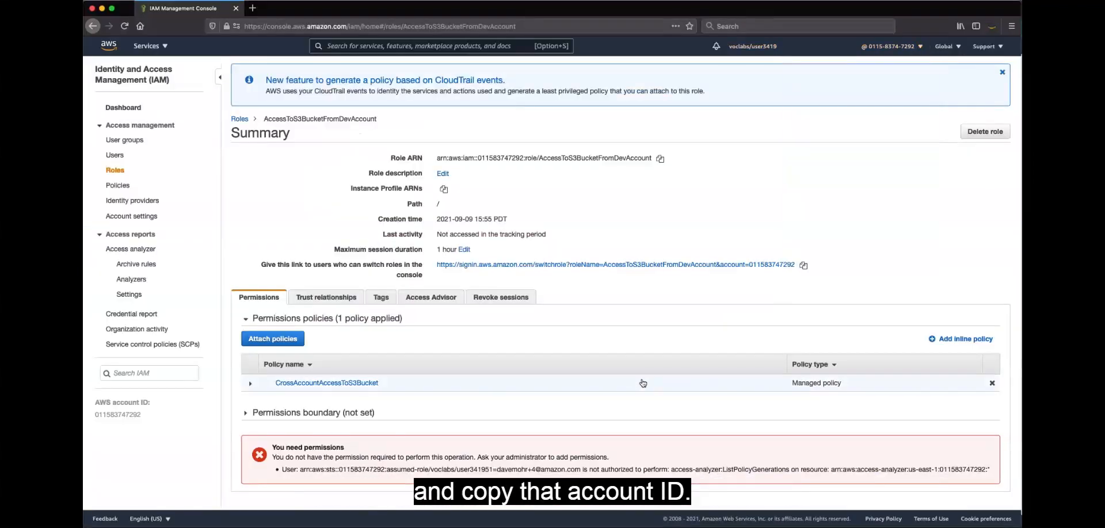
Back in the development account, replace PROD-ACCOUNT-ID in the policy's resource ARN with the copied account ID and continue to the policy review
key(ctrl+Up)
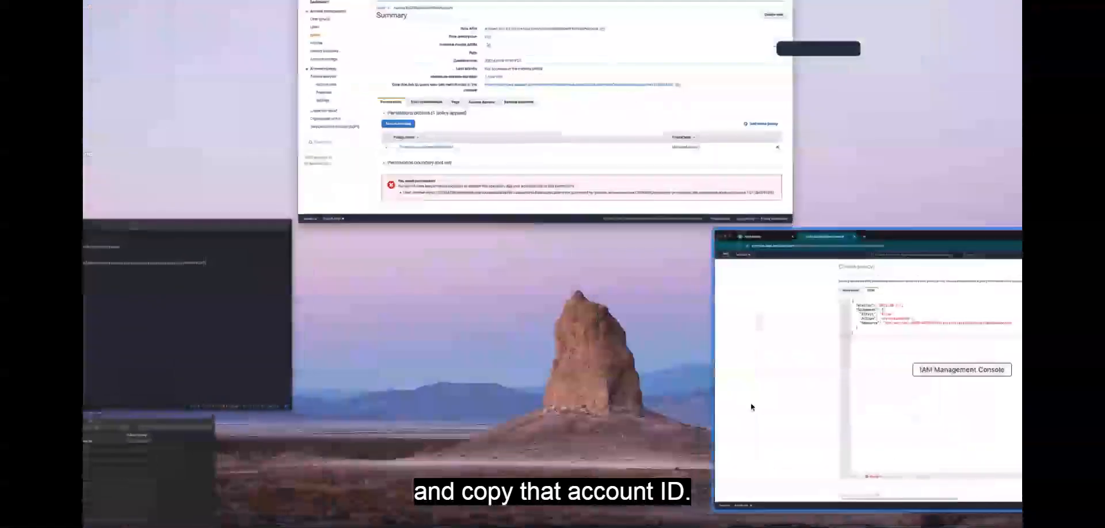
click(751, 405)
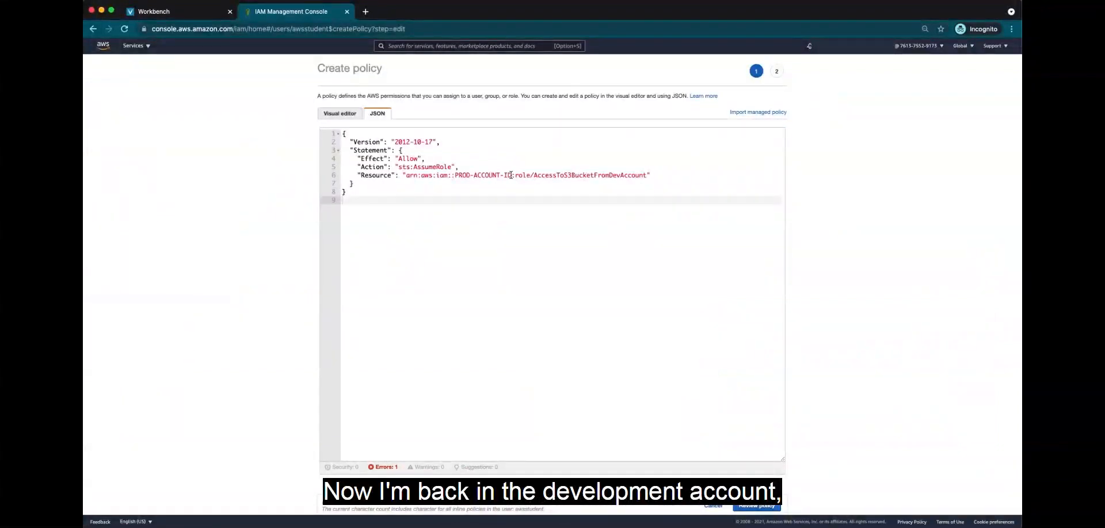
drag(511, 175, 456, 176)
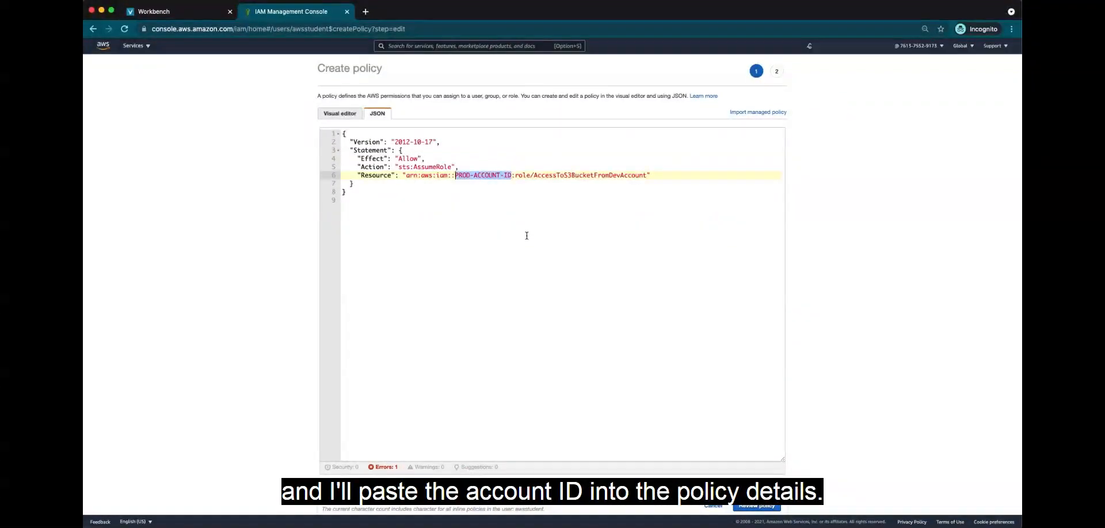
key(super+v)
click(757, 506)
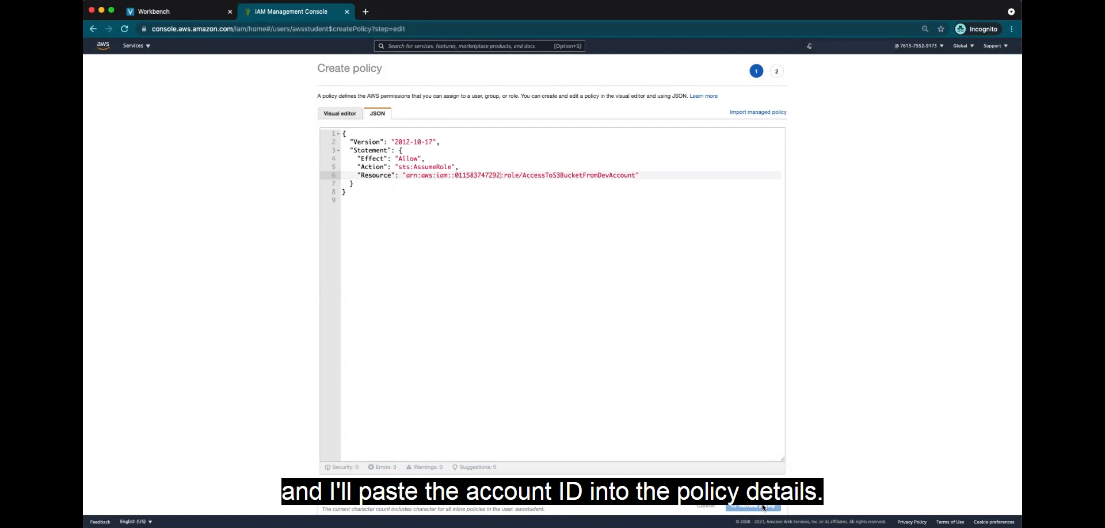
Name the inline policy AccessToS3BucketInProdAccount and create it
click(436, 135)
text(AccessToS3)
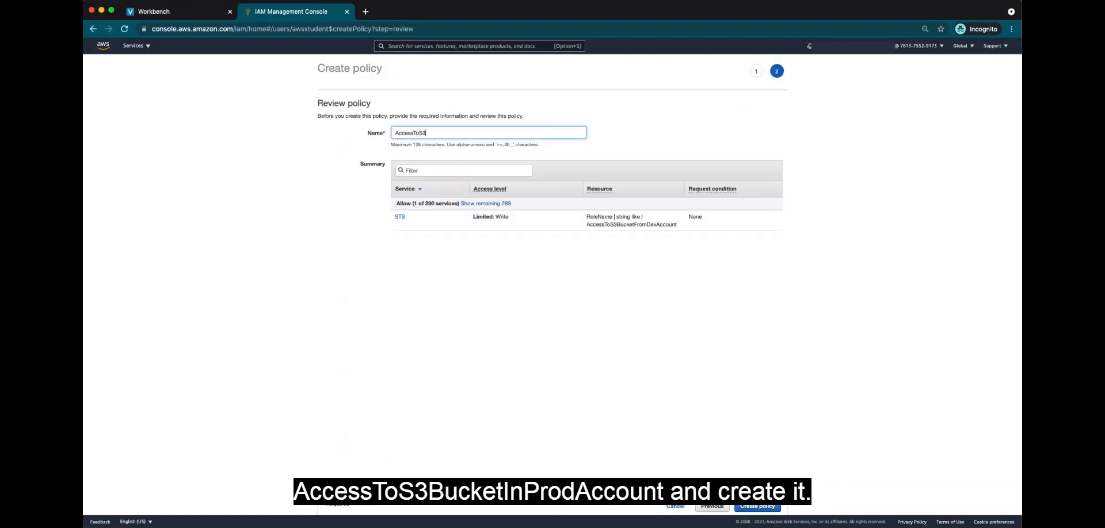
text(BucketInProdAccount)
click(766, 506)
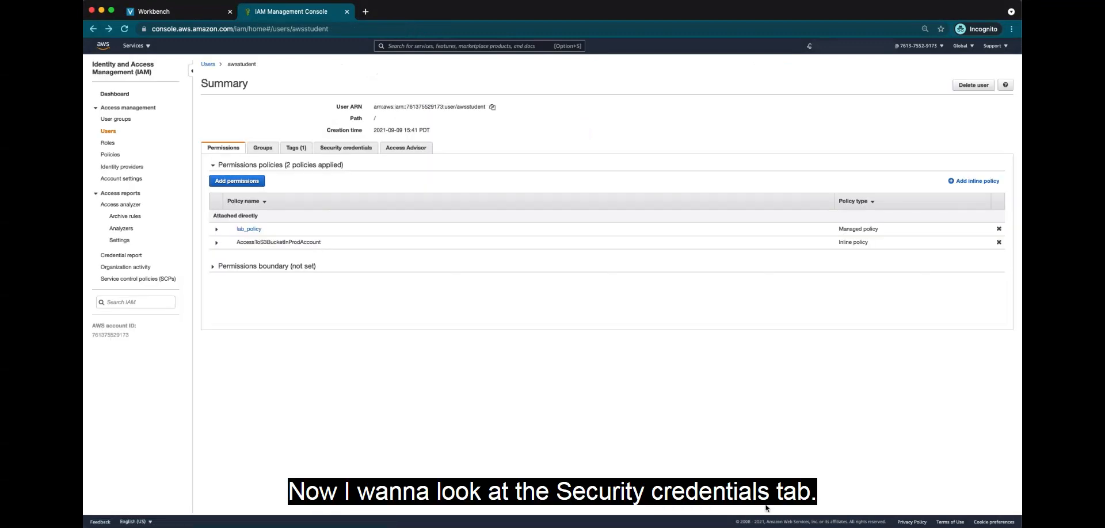
Copy awsstudent's console sign-in link from the security credentials and sign in through it in the other browser window as awsstudent with the account password
click(362, 149)
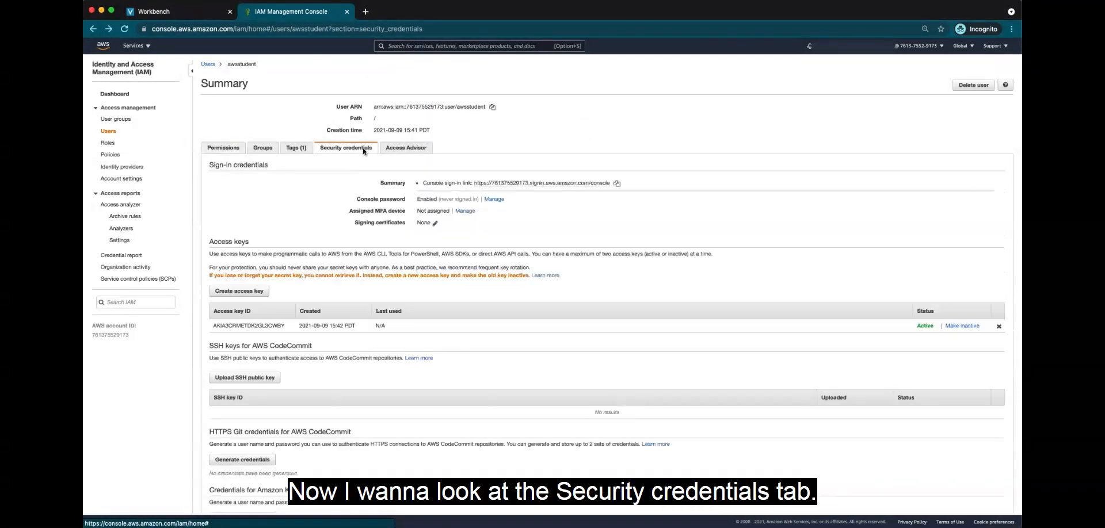
click(617, 184)
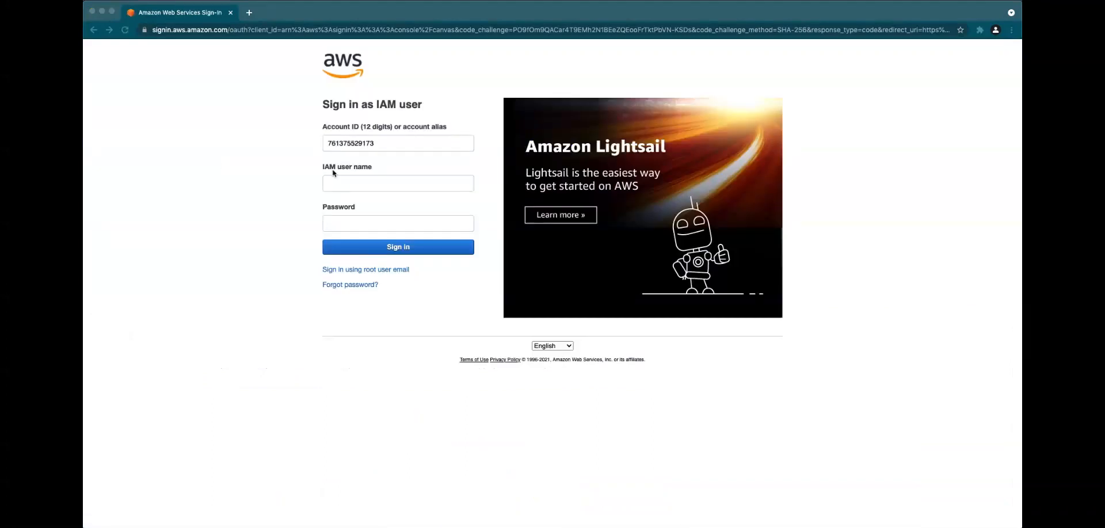
click(348, 180)
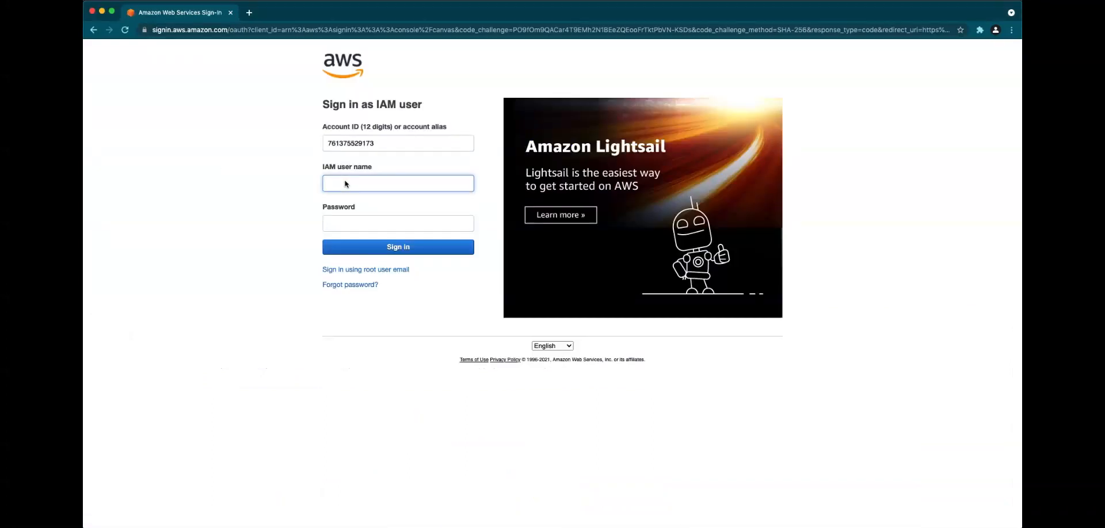
text(awsstudent)
click(344, 208)
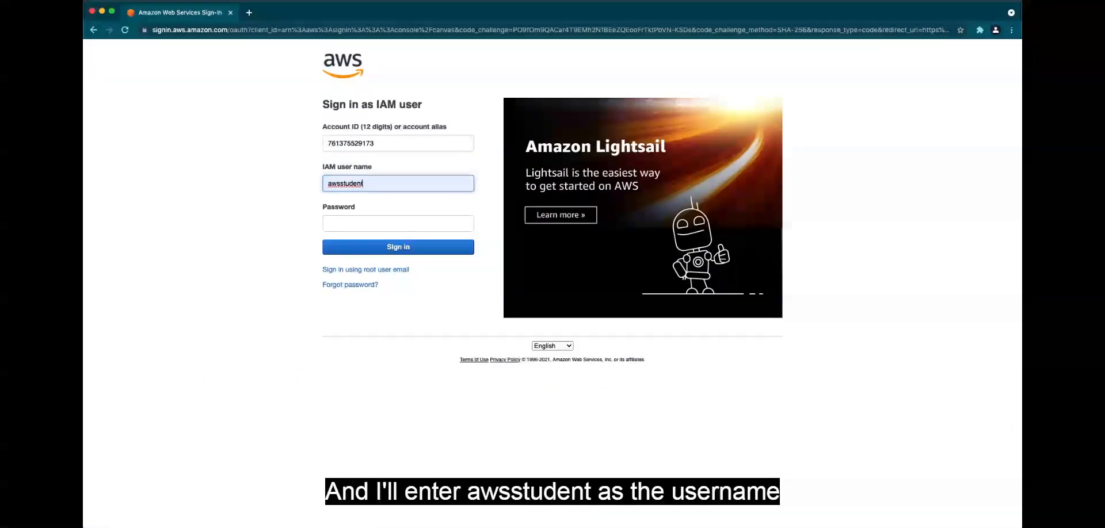
click(353, 225)
key(super+v)
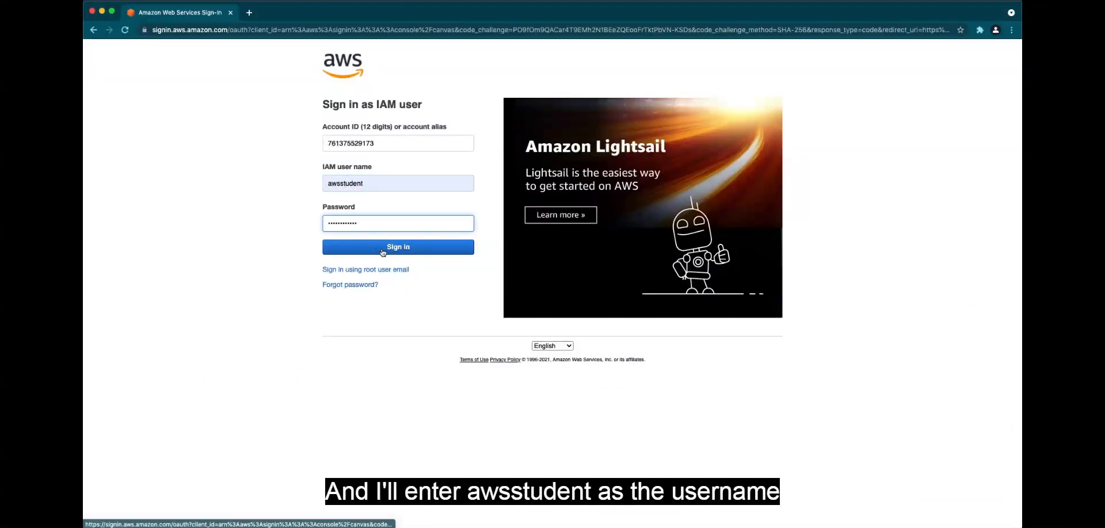
click(383, 252)
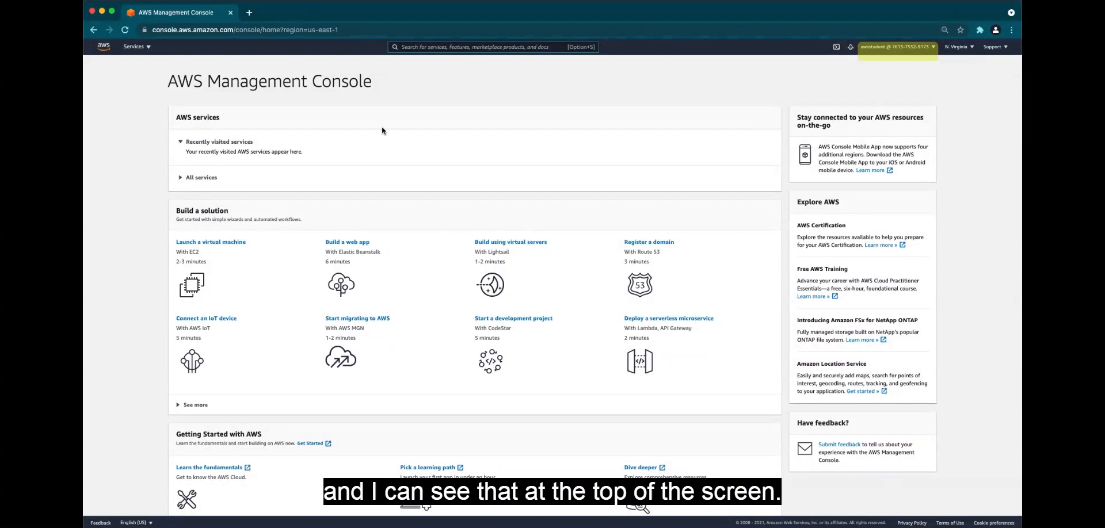
Find the S3 service and open its bucket list as awsstudent
click(419, 46)
text(s)
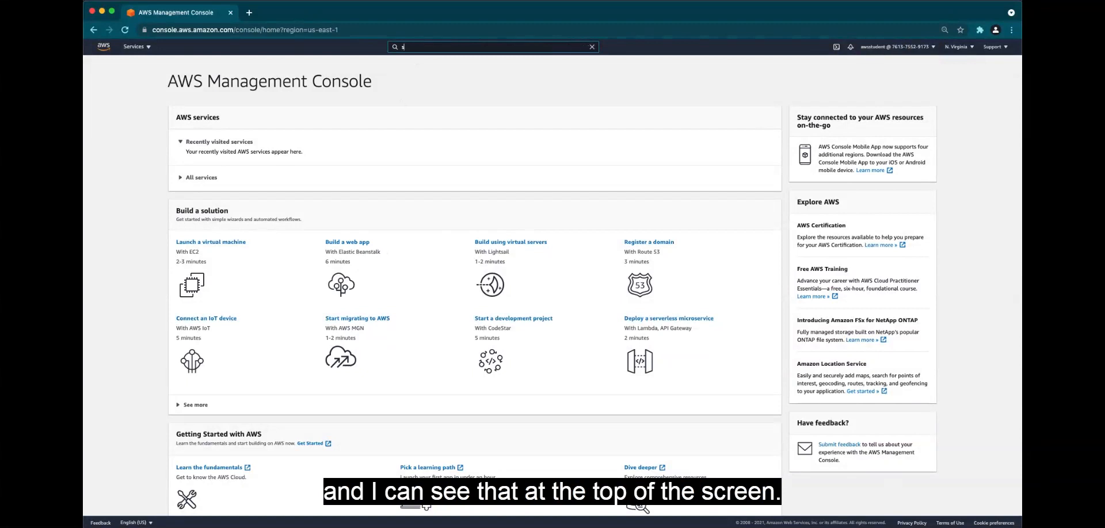
text(3)
click(426, 111)
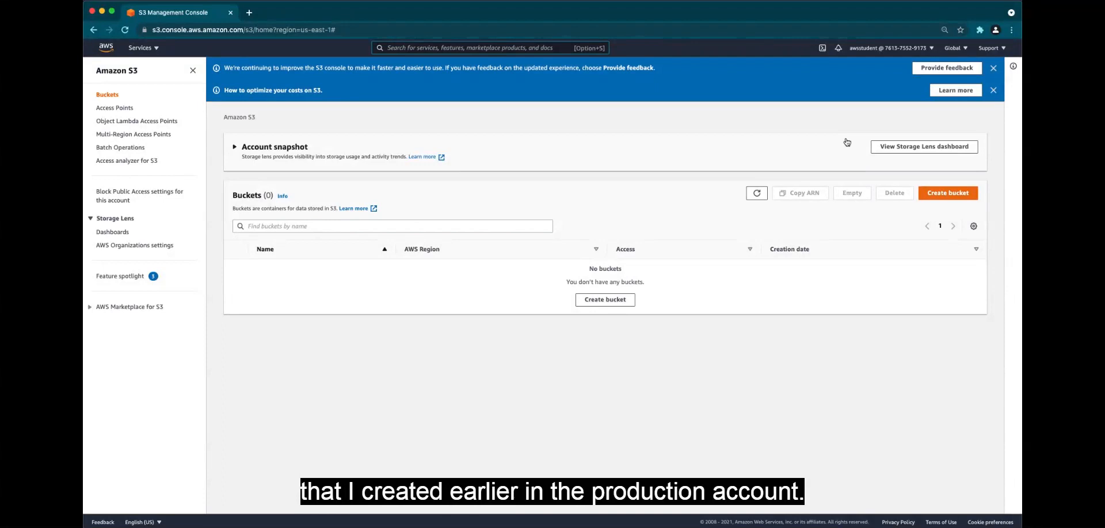
Start switching awsstudent to another role and open the form for the role details
click(915, 50)
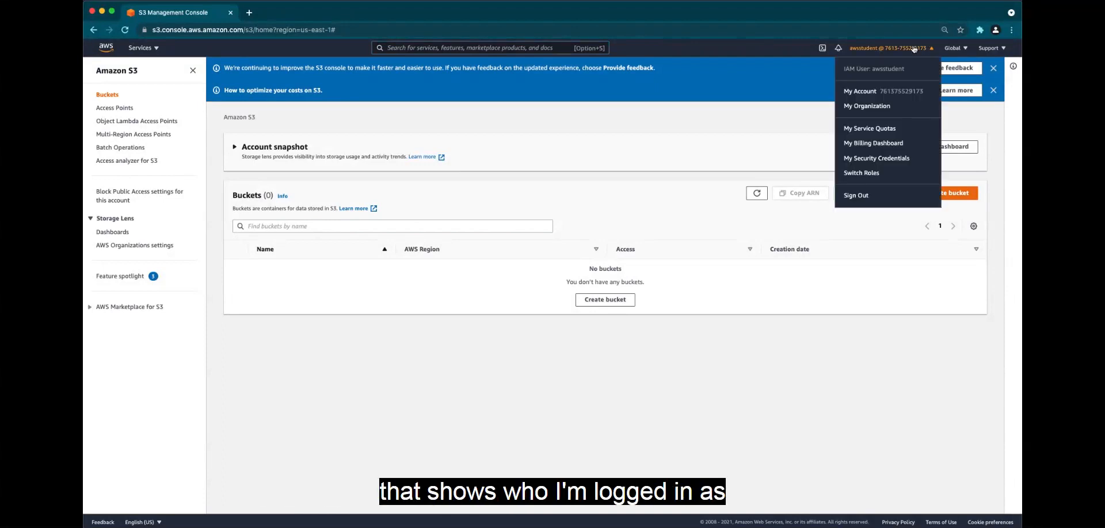
click(871, 174)
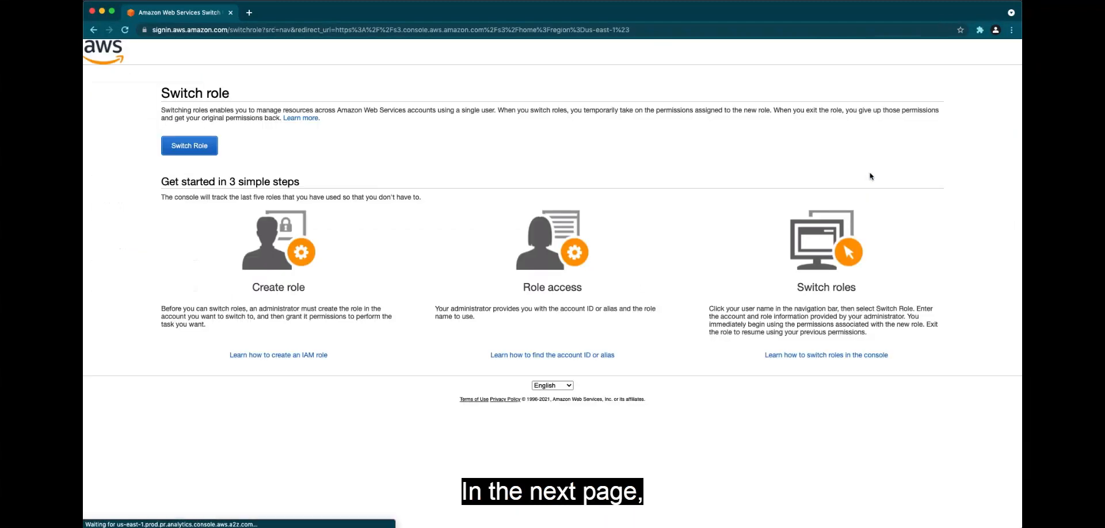
click(196, 145)
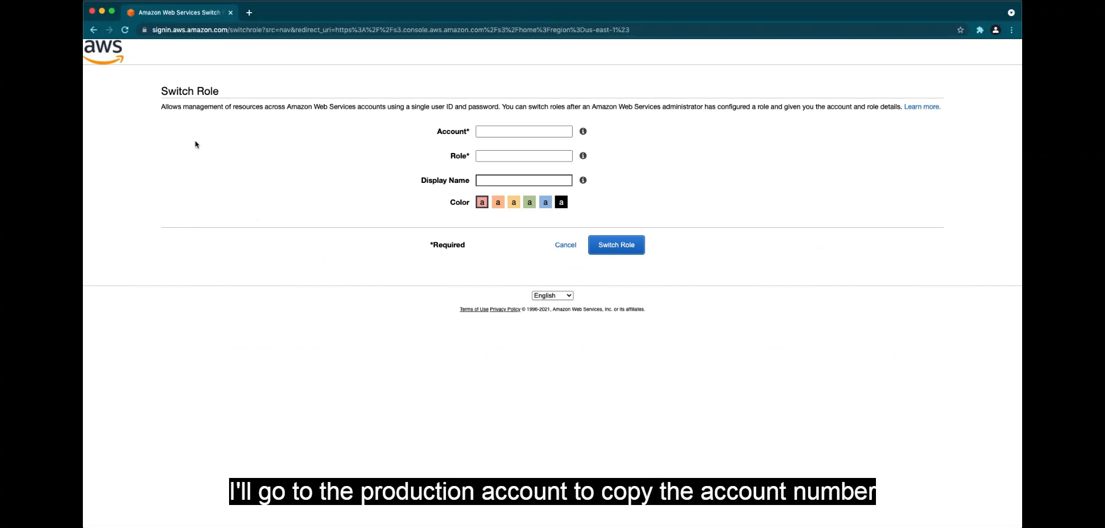
Switch to the production account's console window and copy its account ID
key(ctrl+Up)
click(453, 86)
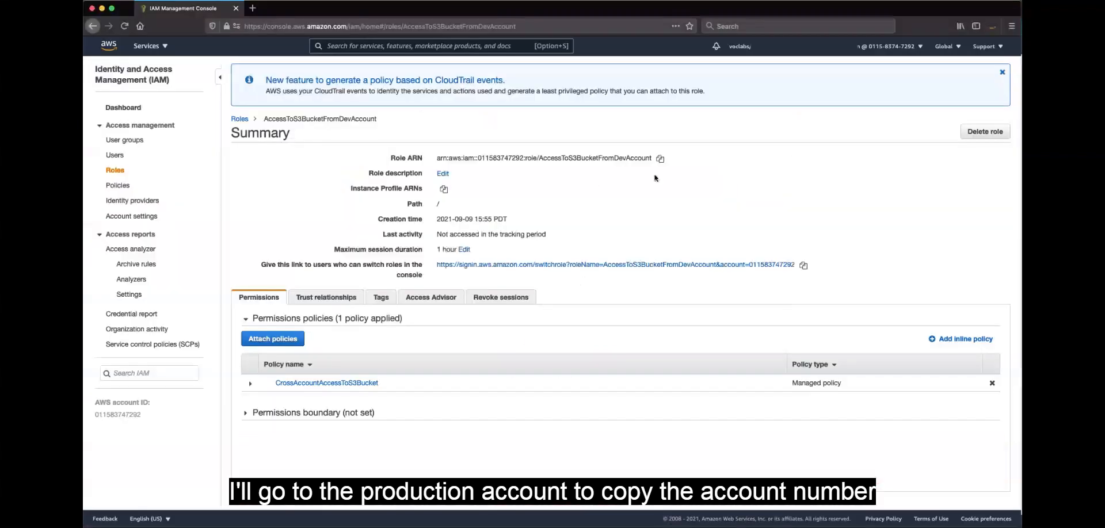
click(889, 46)
double_click(853, 111)
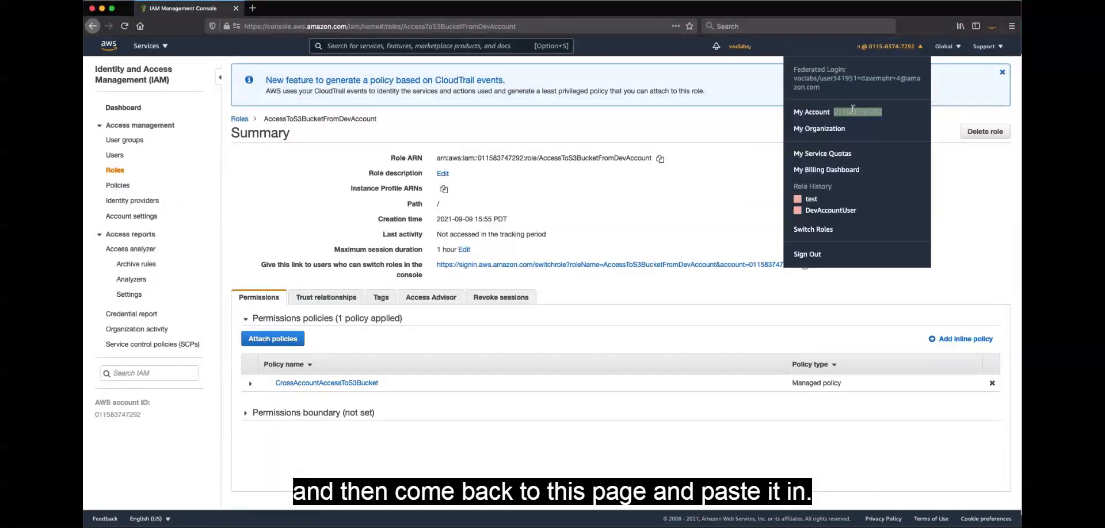
click(628, 250)
Back in awsstudent's window, switch role using the copied production account ID, role AccessToS3BucketFromDevAccount and display name DevAccountUser
key(ctrl+Up)
click(613, 383)
key(super+v)
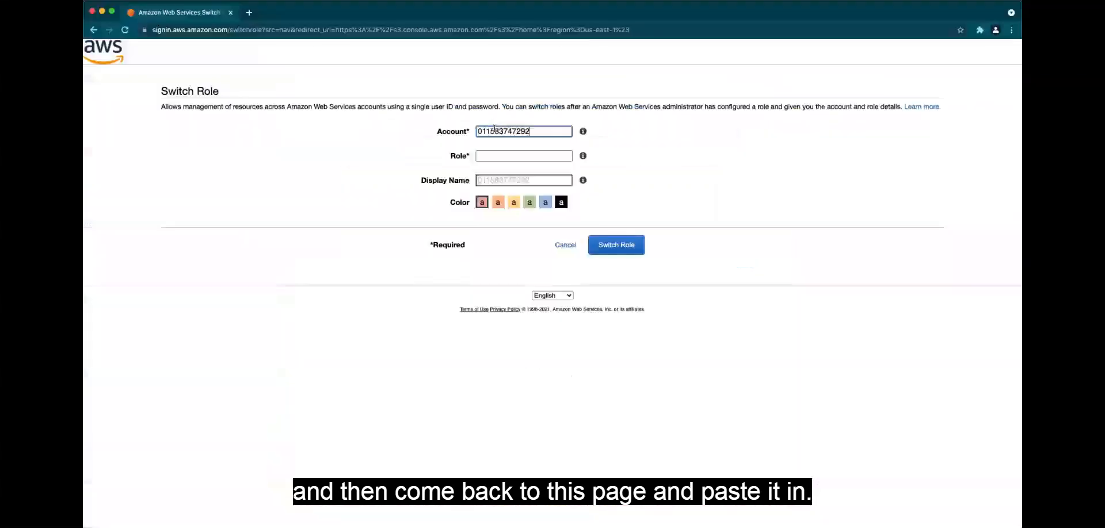
click(499, 158)
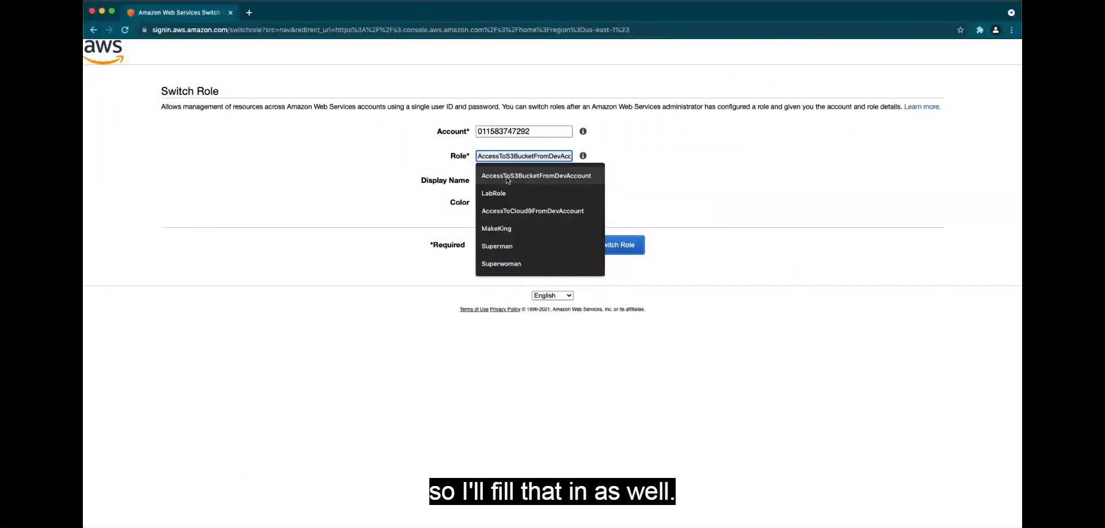
click(507, 176)
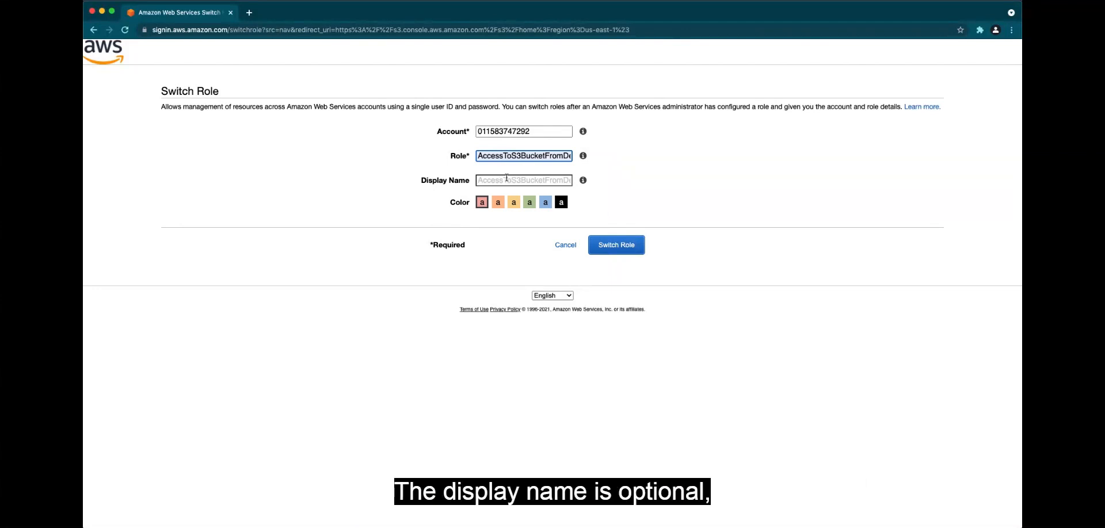
click(506, 181)
click(520, 201)
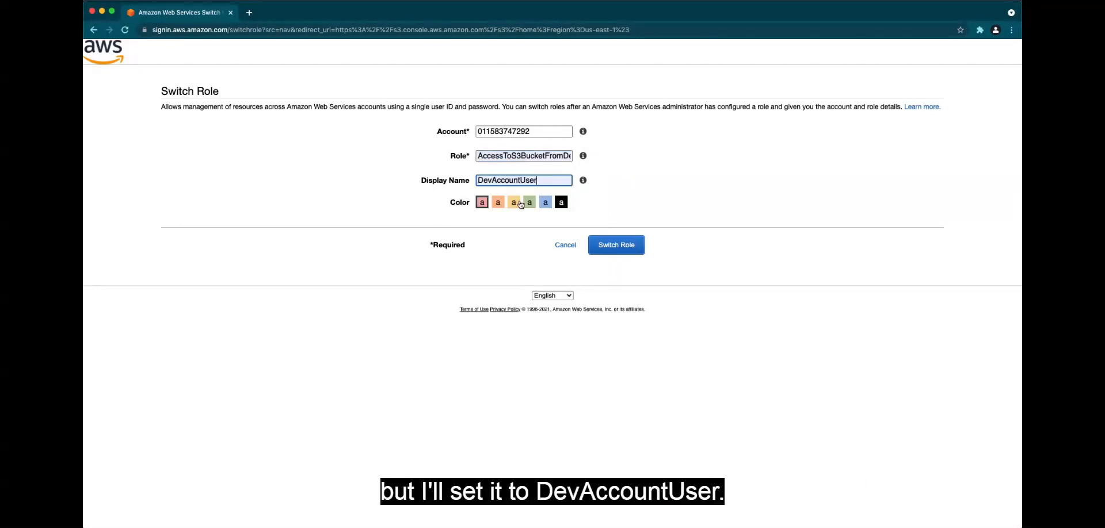
click(628, 244)
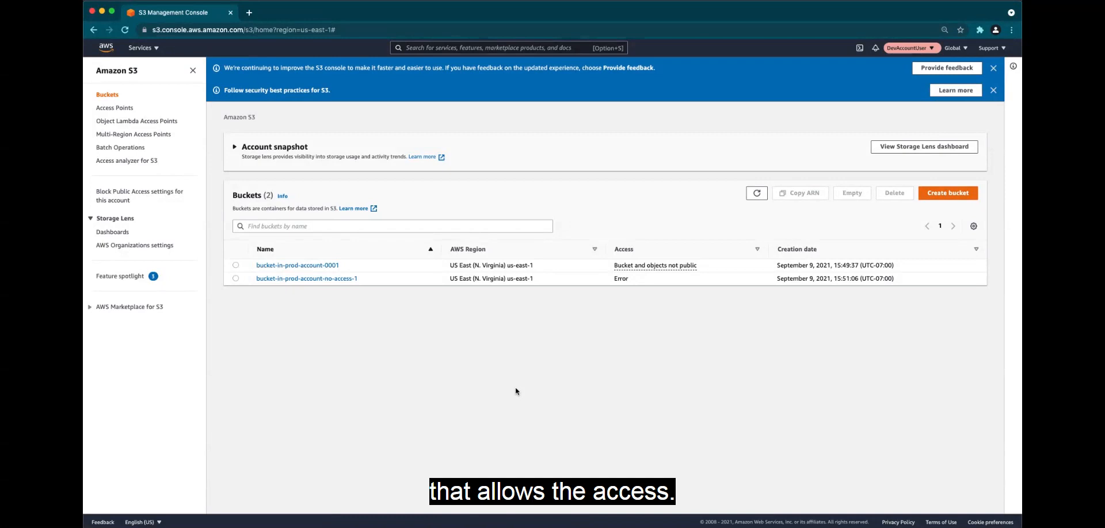
Download cafe-counter-view.png from bucket-in-prod-account-0001, view the downloaded image and close it
click(310, 266)
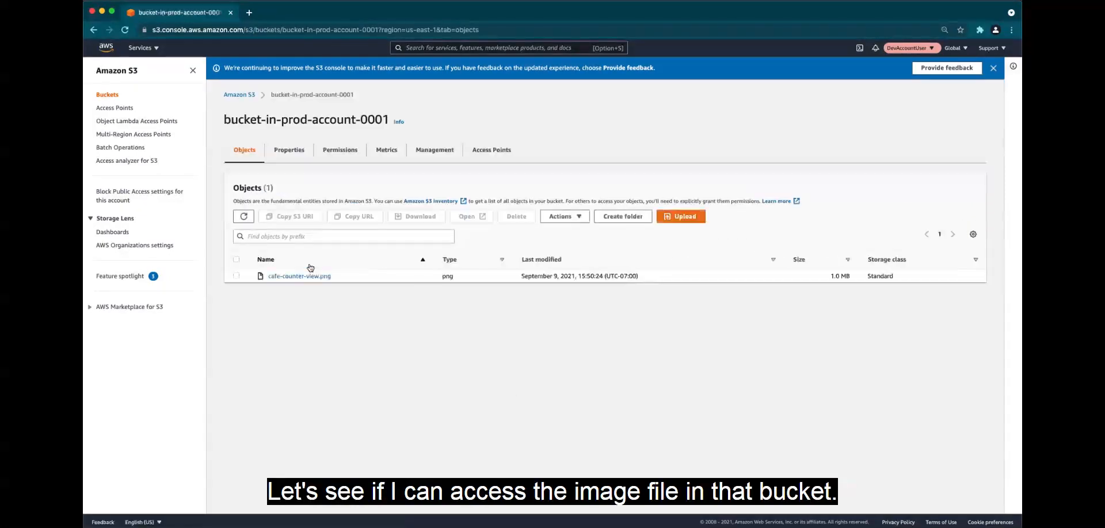
click(313, 277)
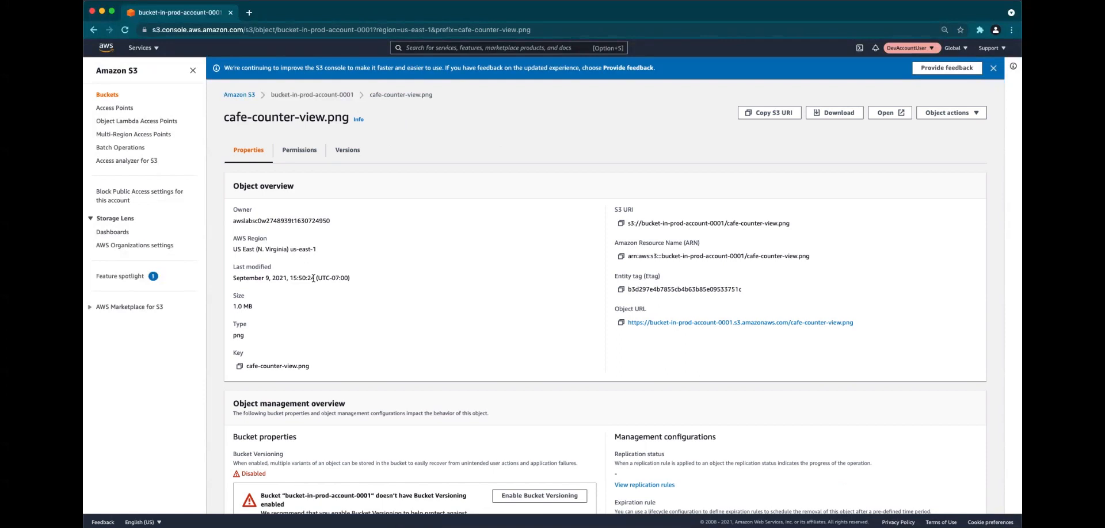
click(833, 112)
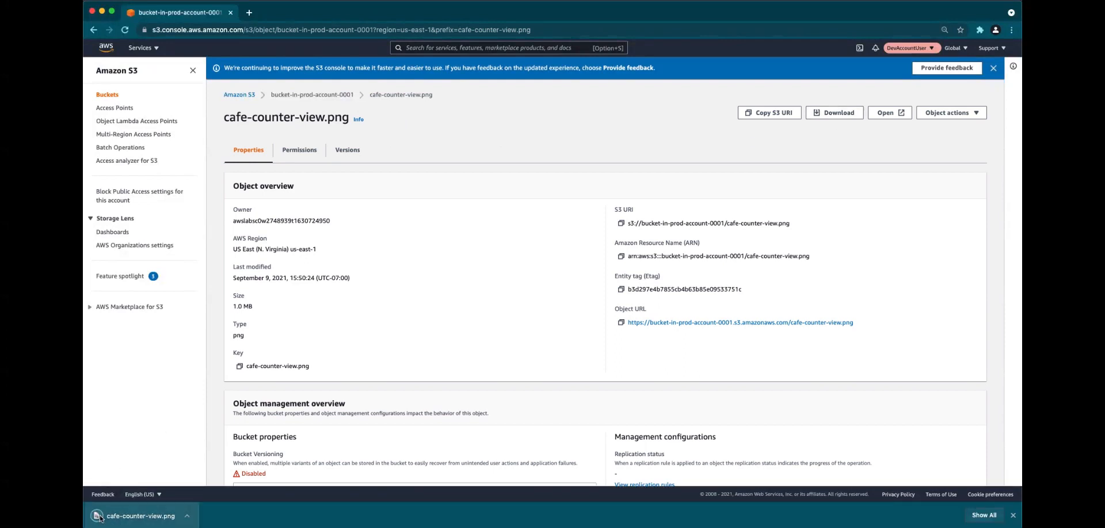
click(99, 517)
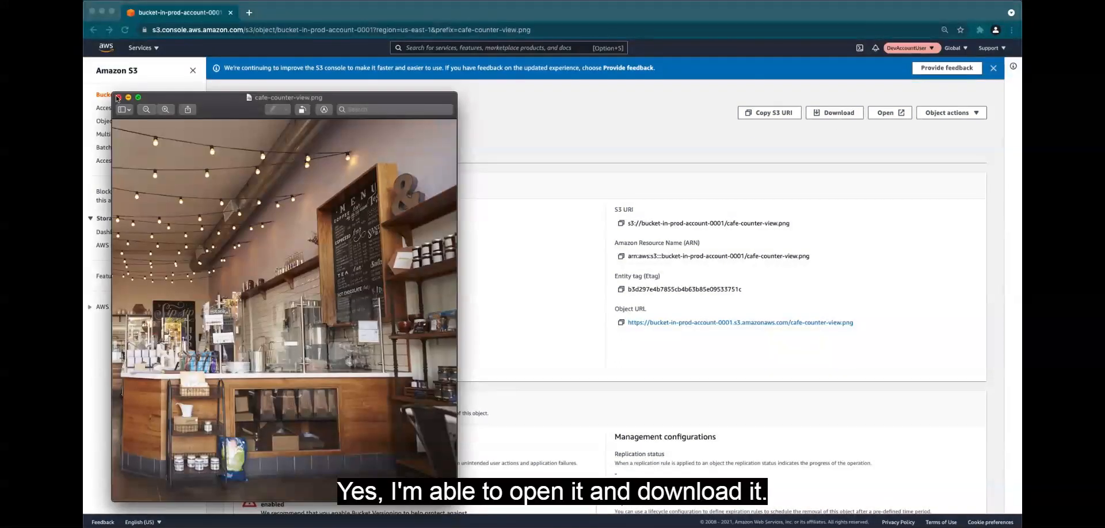
click(118, 97)
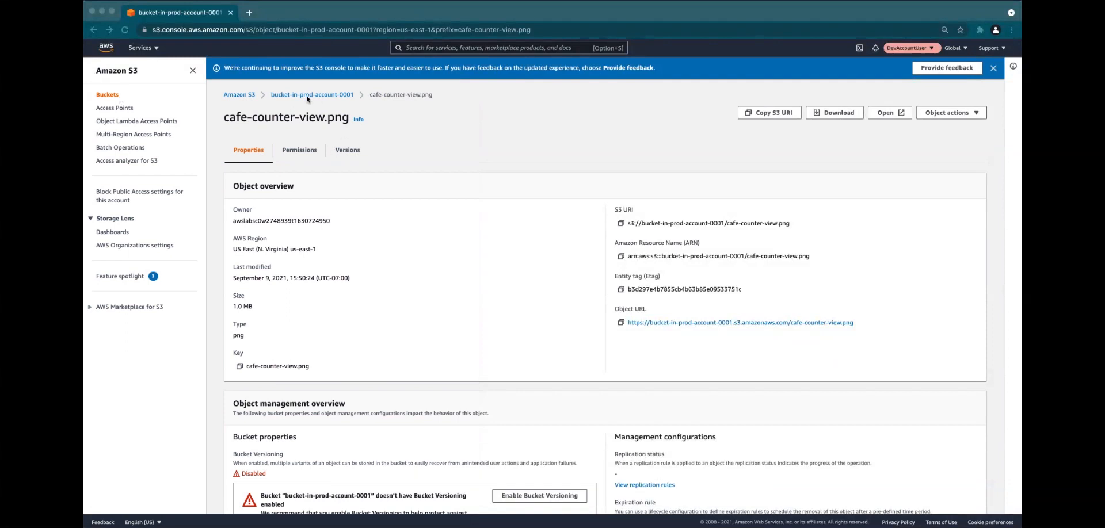
Return to the bucket list and try to view the objects in bucket-in-prod-account-no-access-1
click(244, 98)
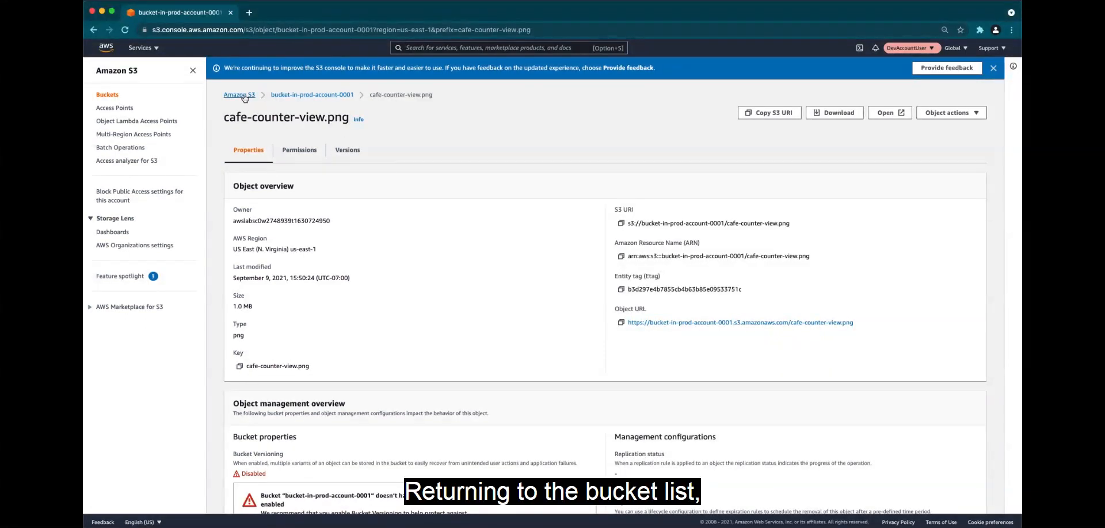
click(244, 96)
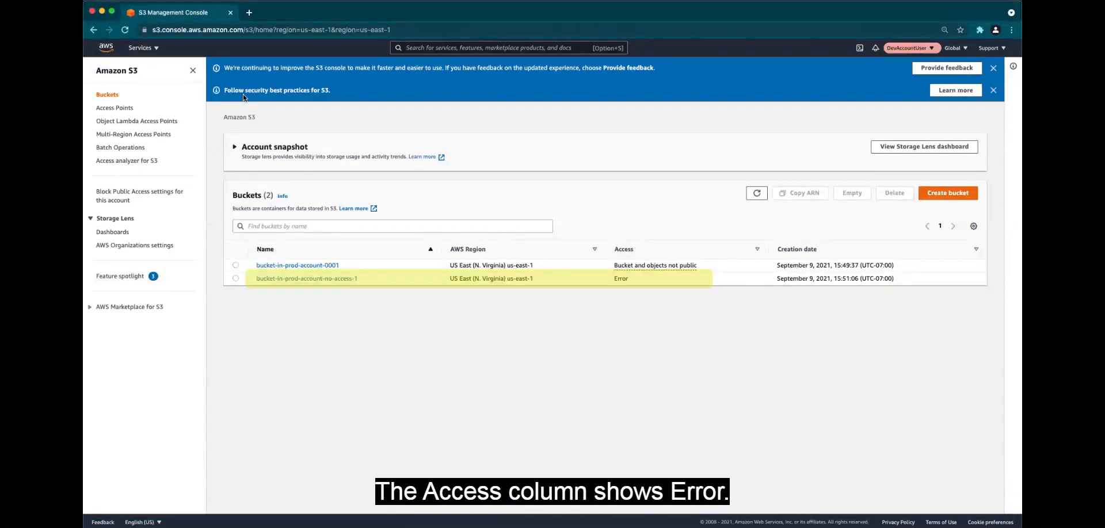
click(315, 280)
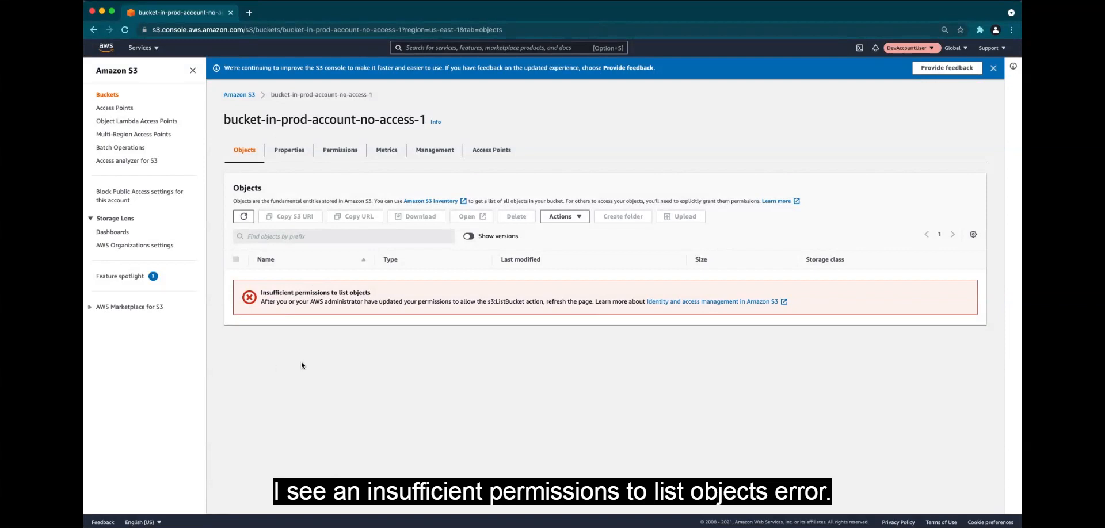
Leave the assumed role to go back to awsstudent and return to the S3 bucket list
click(925, 49)
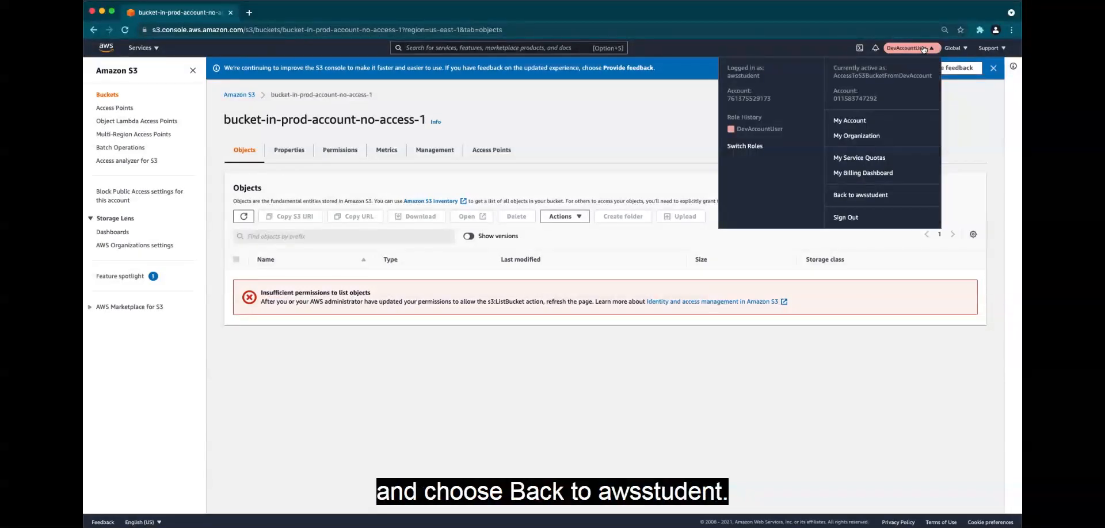
click(870, 196)
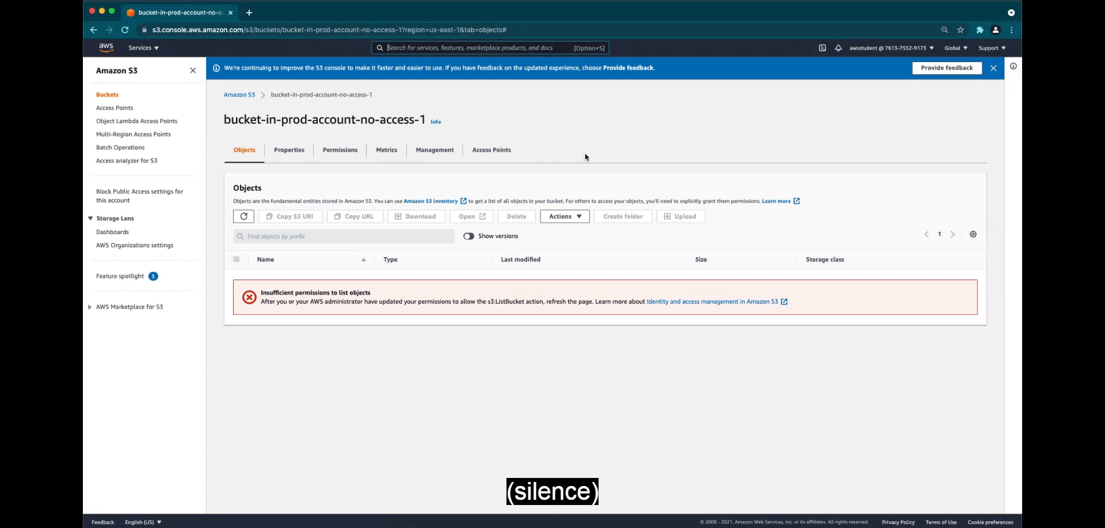
click(239, 95)
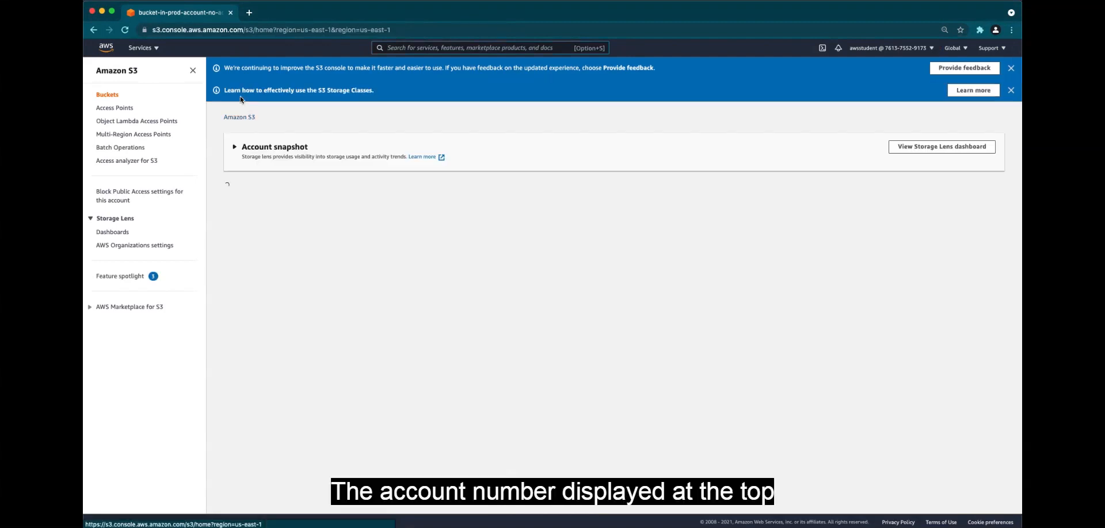
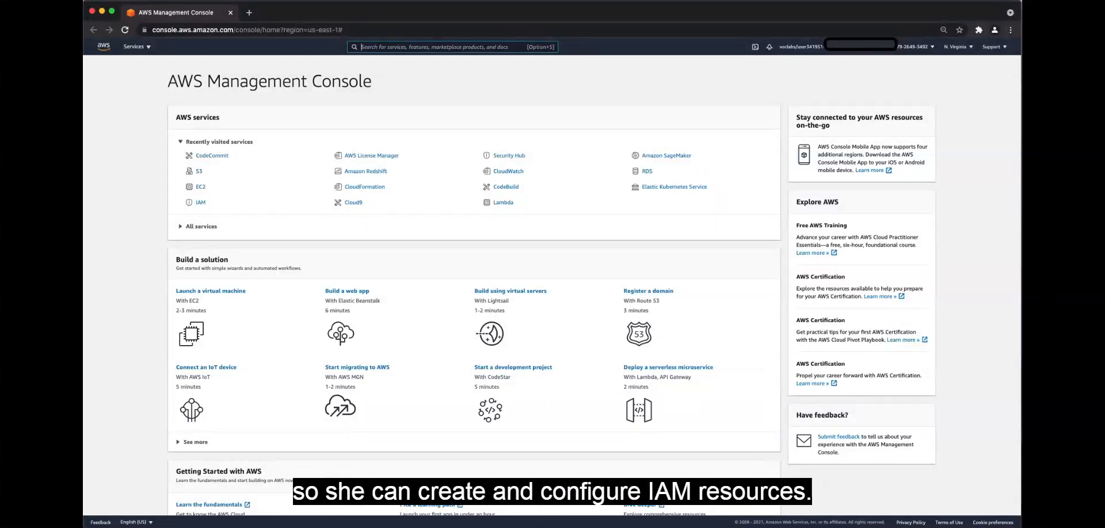
Open the IAM console and start a new user group named AppDevelopers
text(iam)
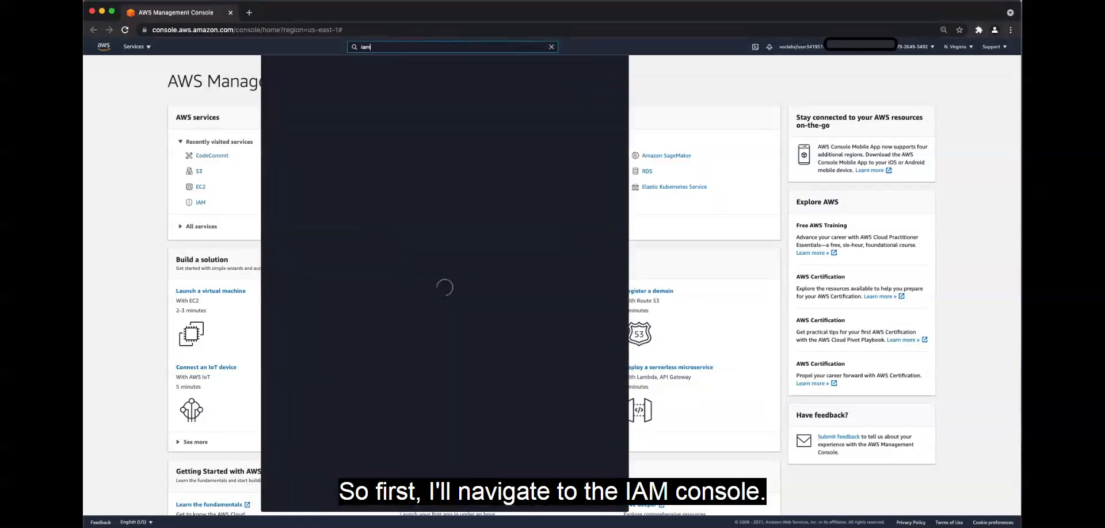
click(389, 109)
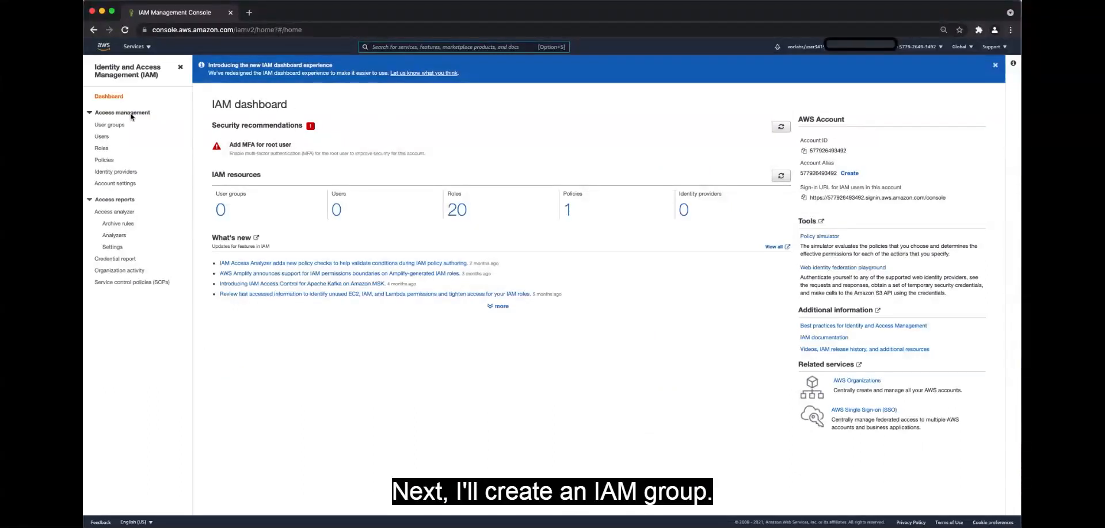
click(111, 125)
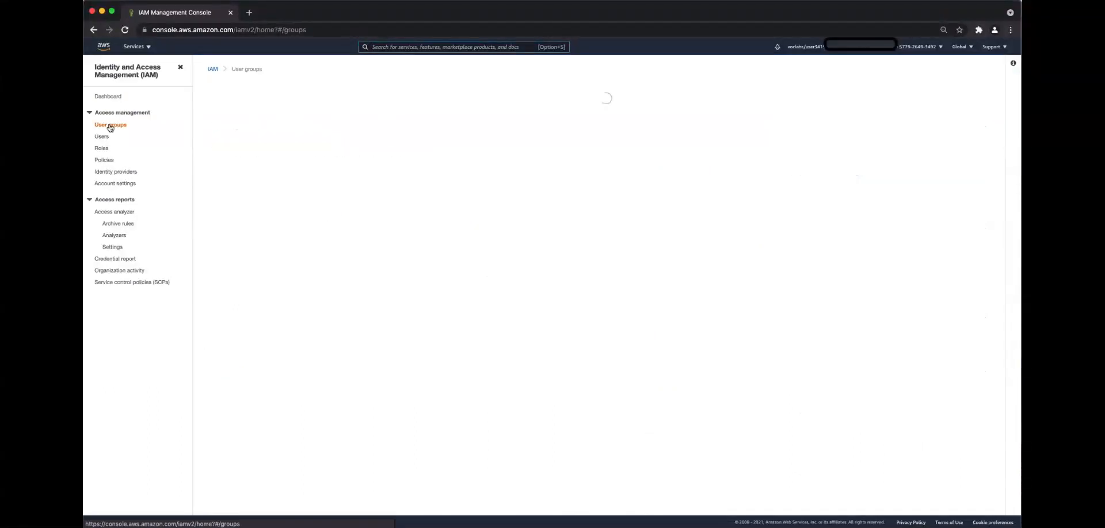
click(944, 93)
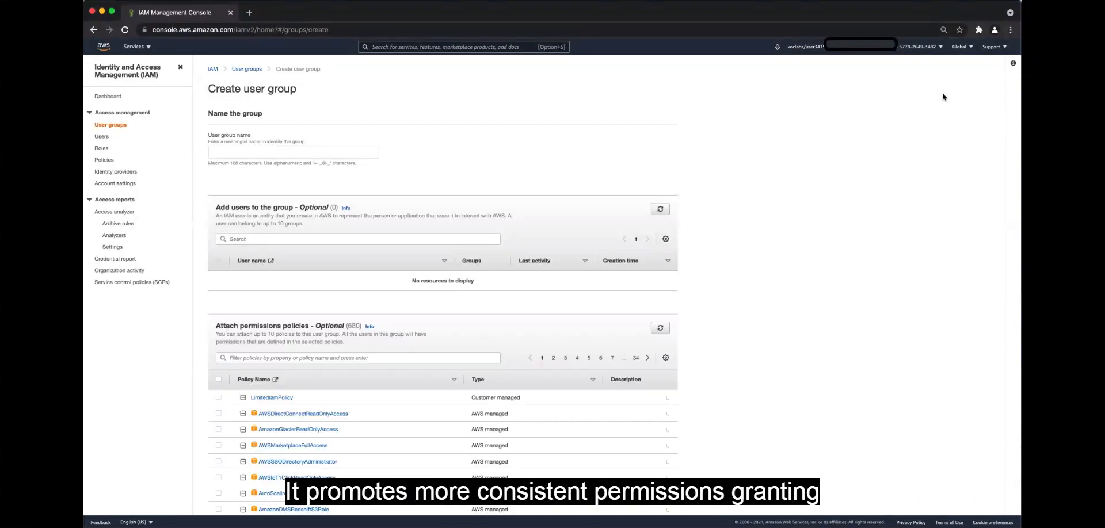
click(326, 152)
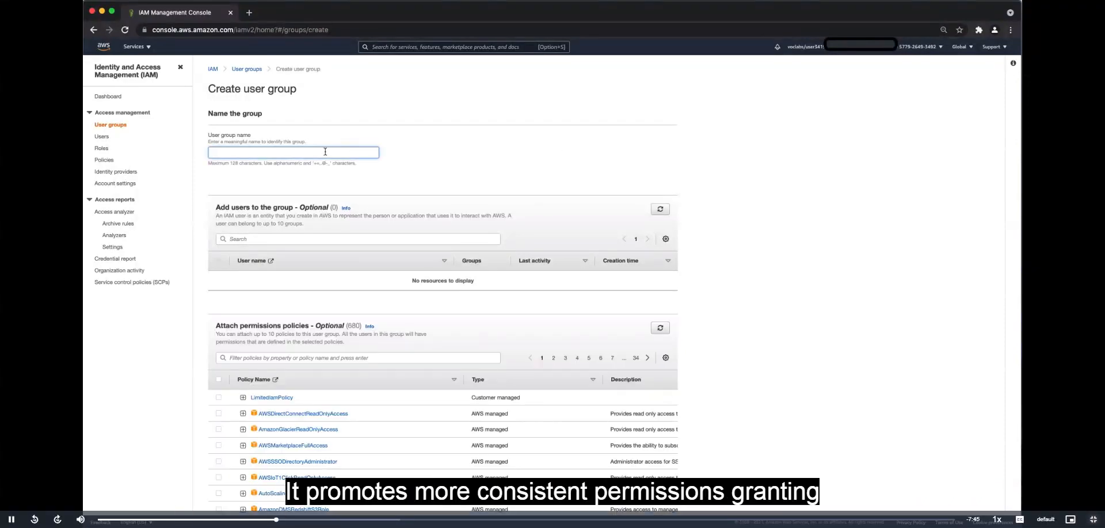
text(AppDevelopers)
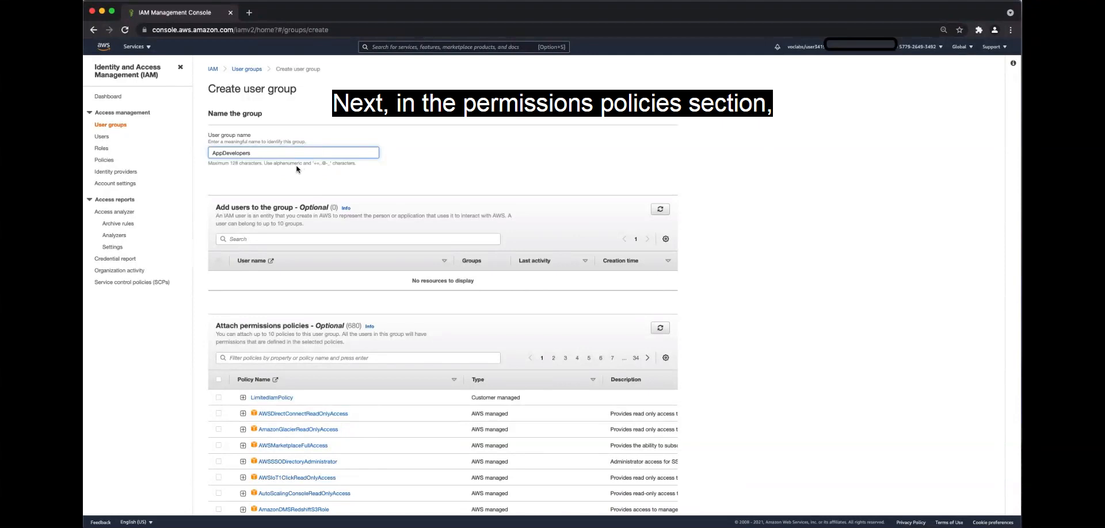
Filter the permissions policies by EC2 and select AmazonEC2ReadOnlyAccess for the group
click(287, 239)
click(257, 358)
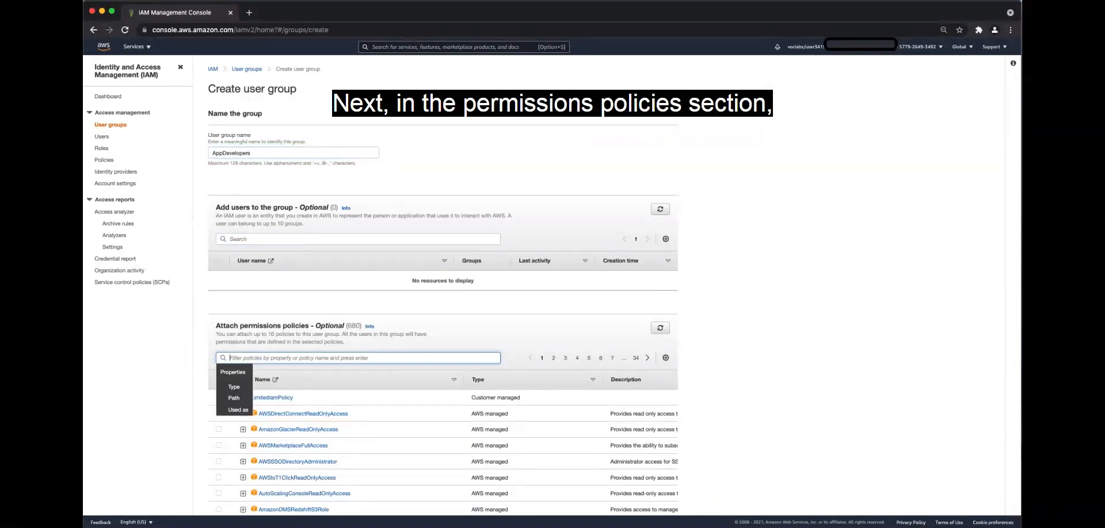
text(EC2)
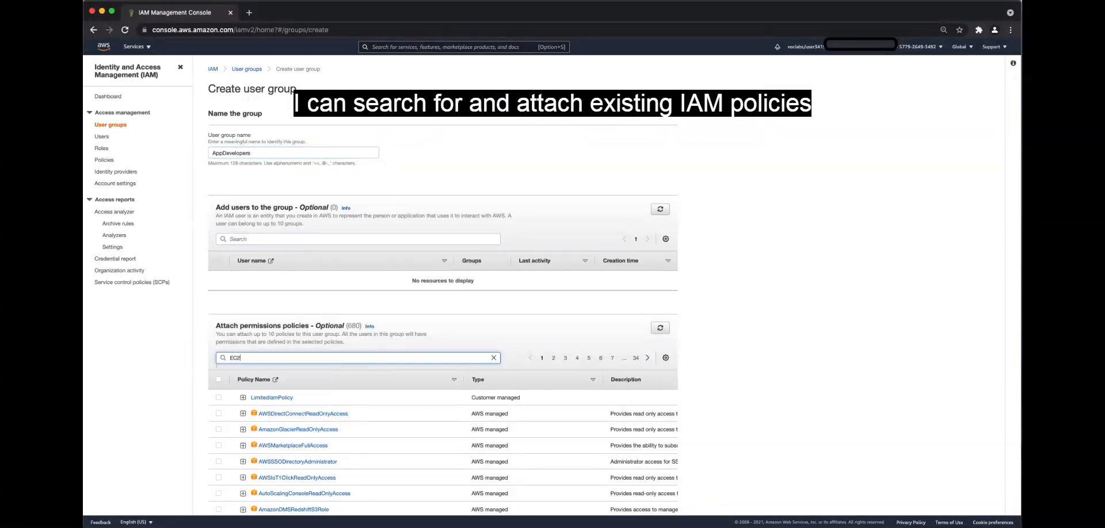
key(Return)
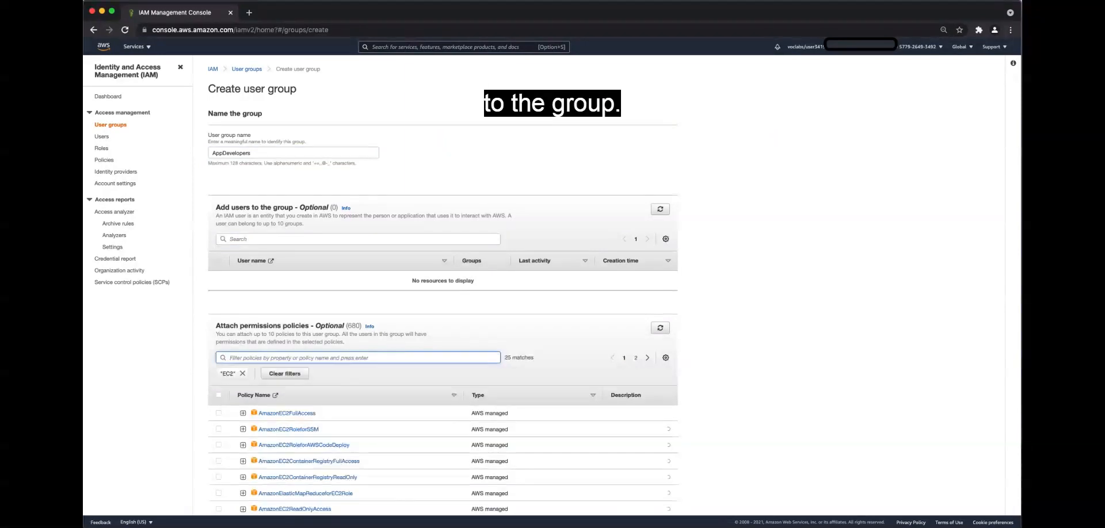
scroll(340, 392, down, 4)
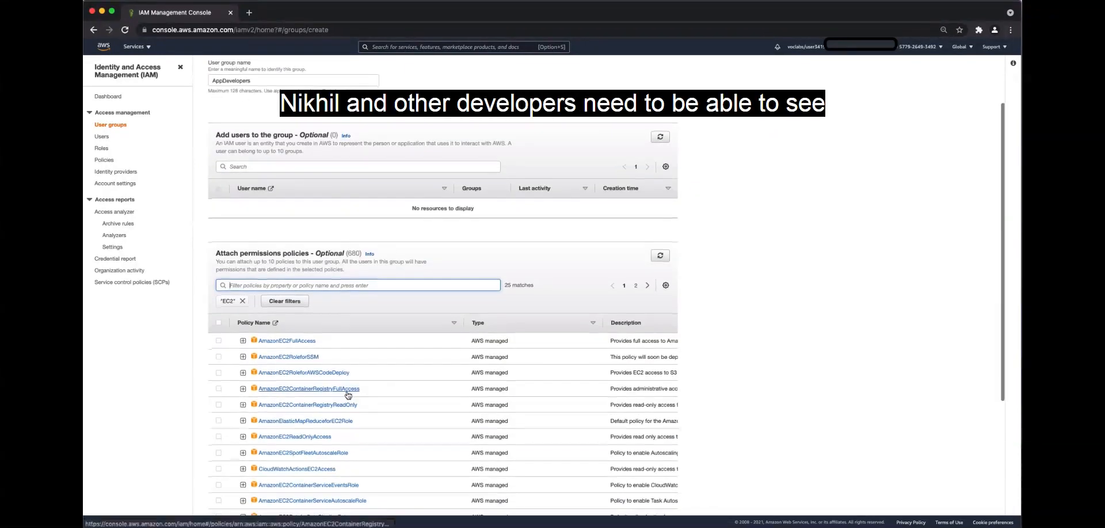
scroll(348, 395, down, 5)
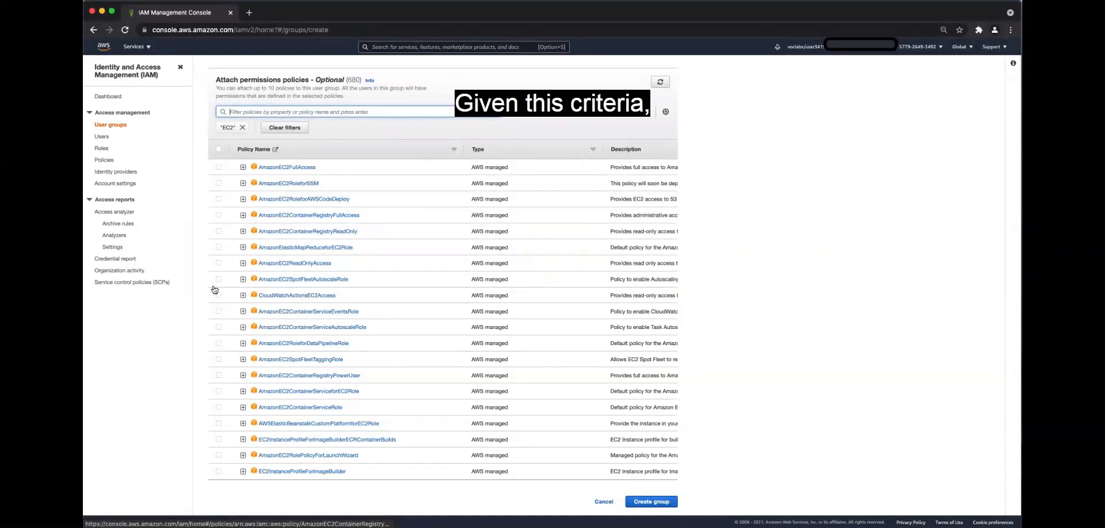
click(218, 263)
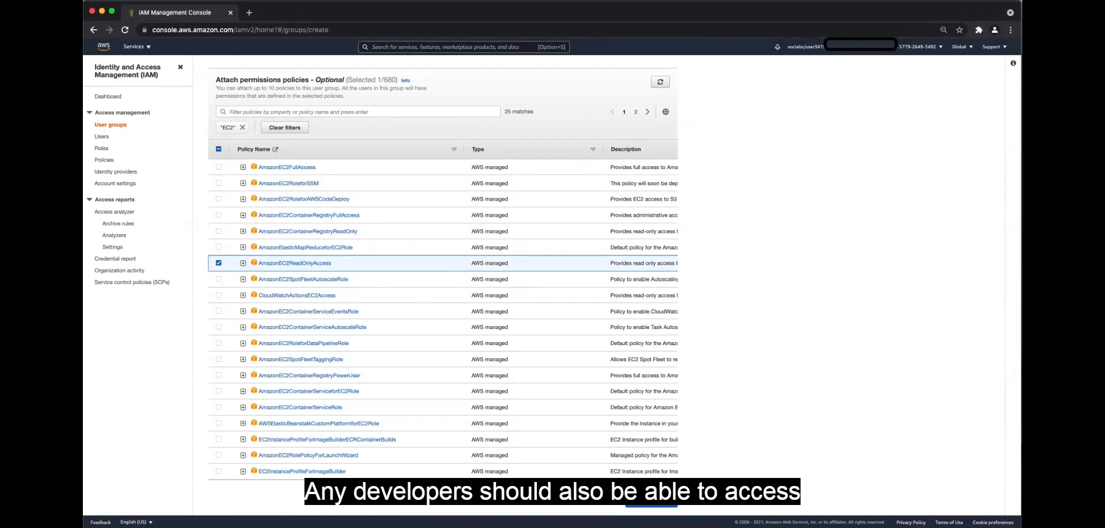
Replace the EC2 policy filter with Cloud9, select AWSCloud9EnvironmentMember as well, and create the group
click(272, 113)
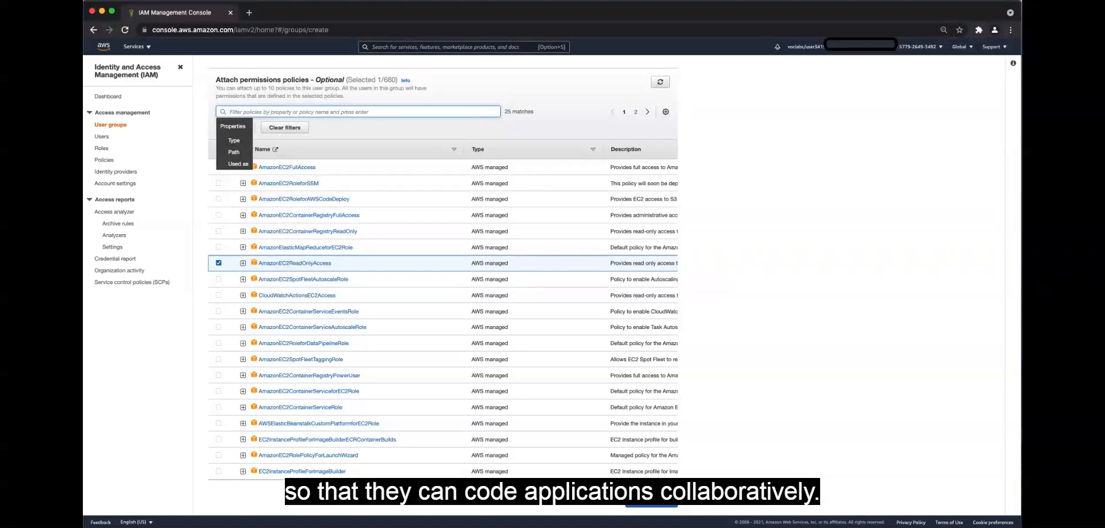
text(Cloud)
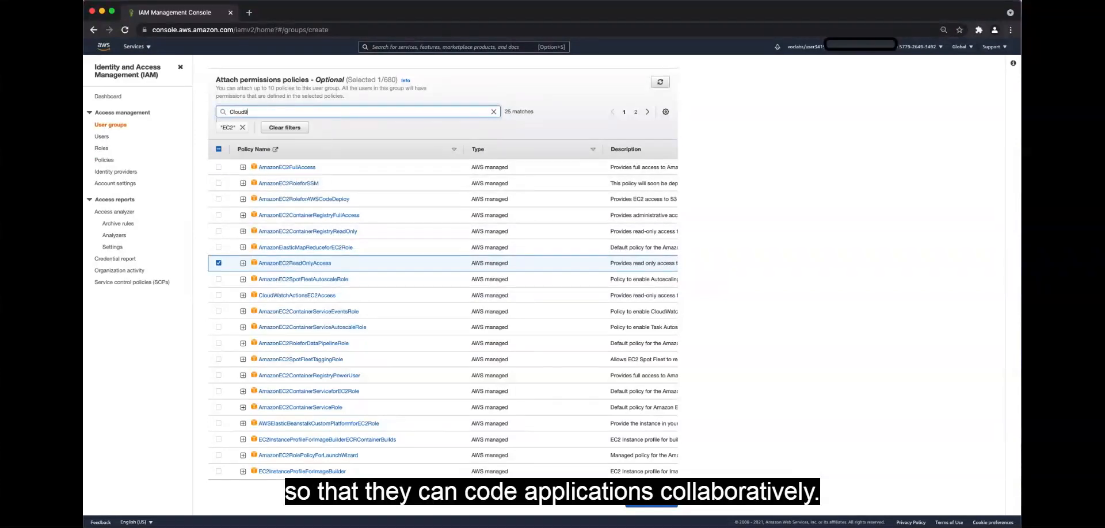
text(9)
key(Return)
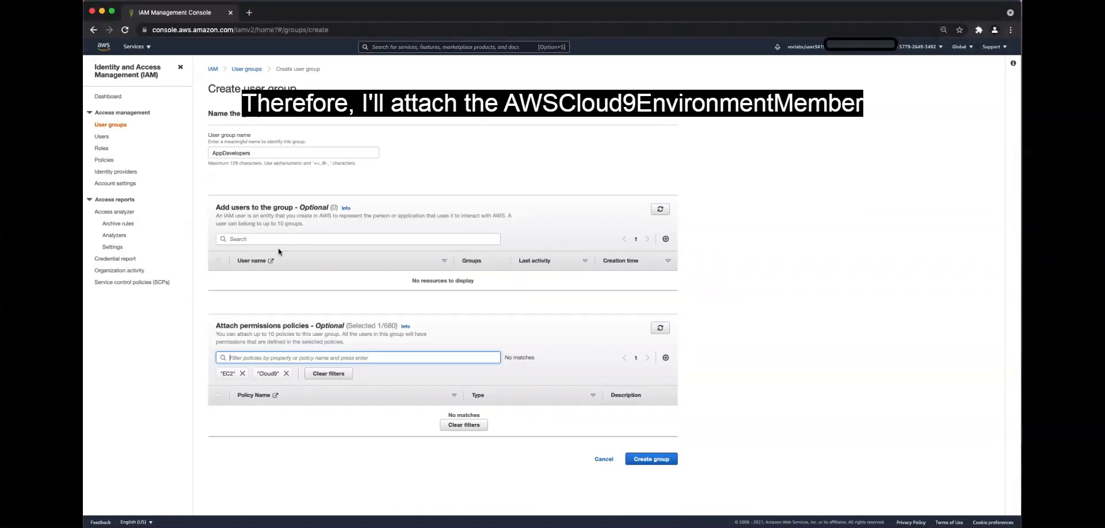
click(243, 373)
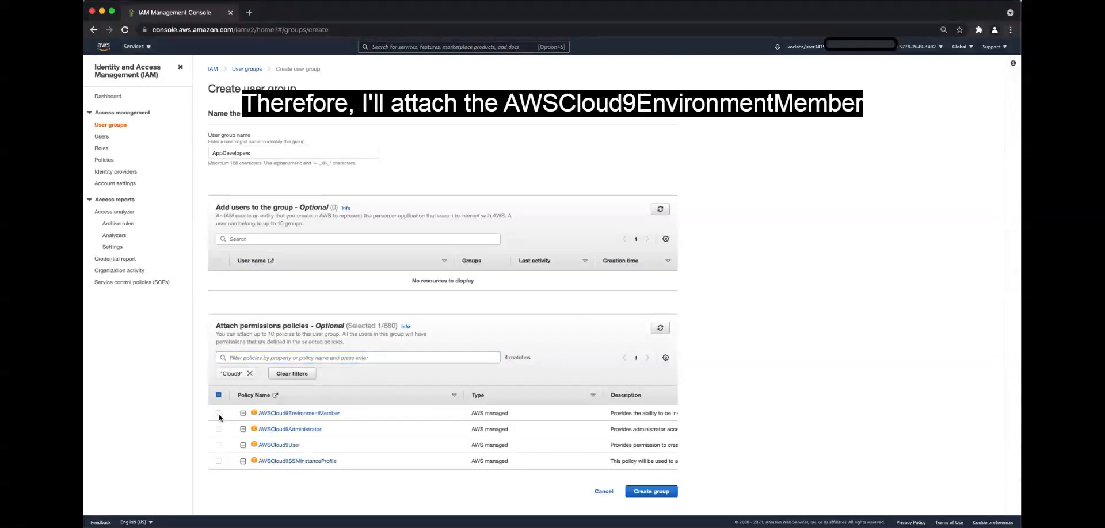
click(218, 413)
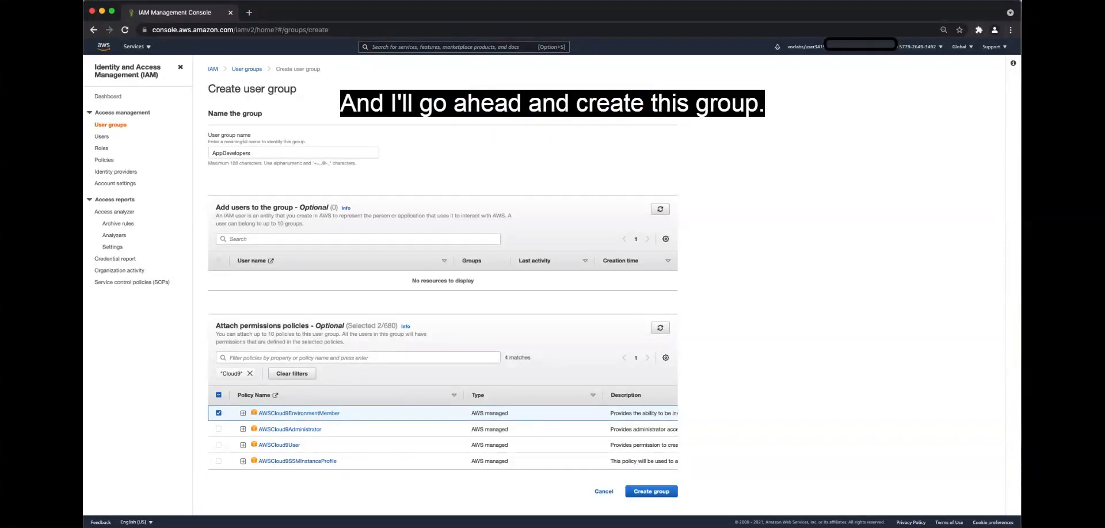
click(648, 491)
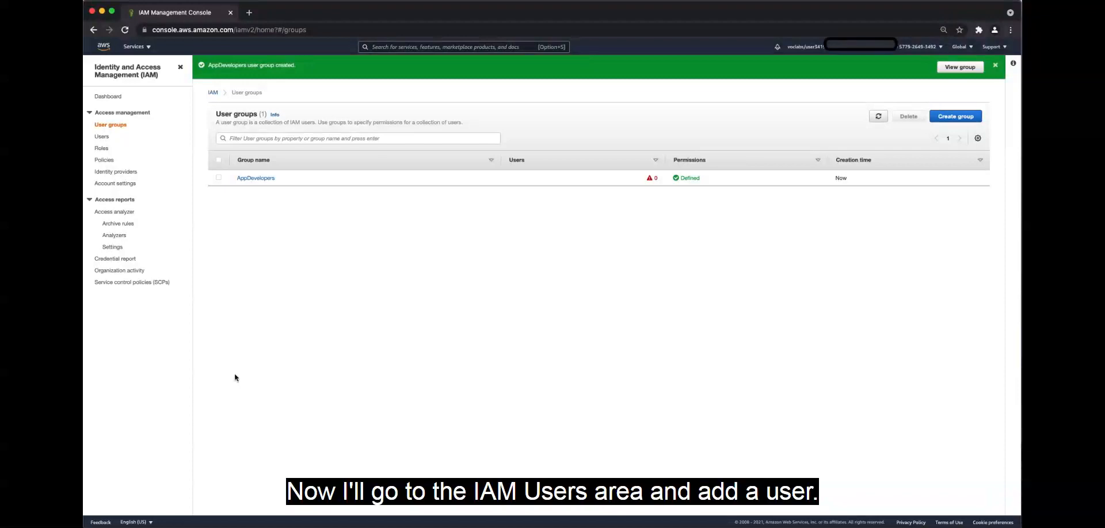
Start adding an IAM user with the developer's user name, enabling both programmatic access and AWS Management Console access
click(101, 138)
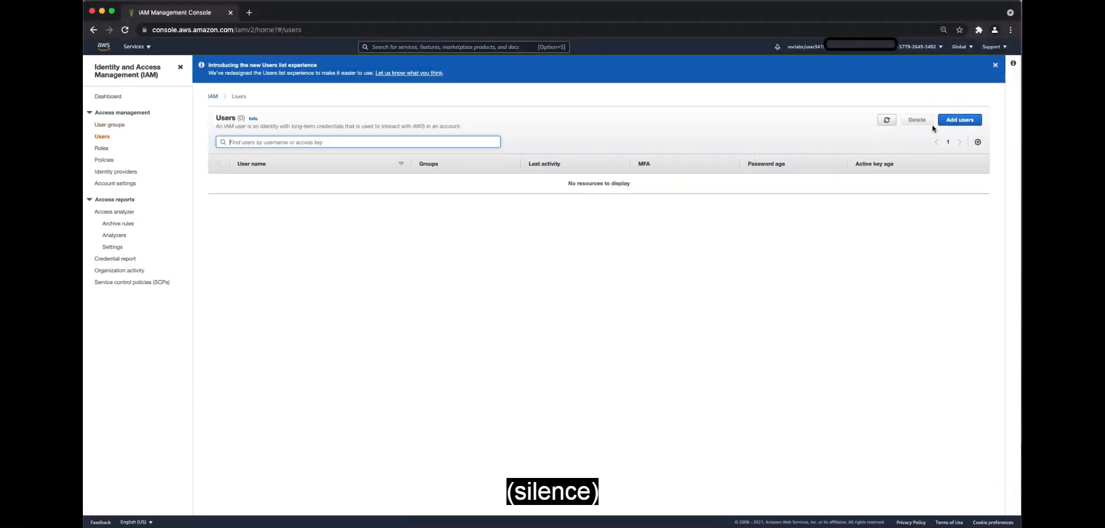
click(960, 120)
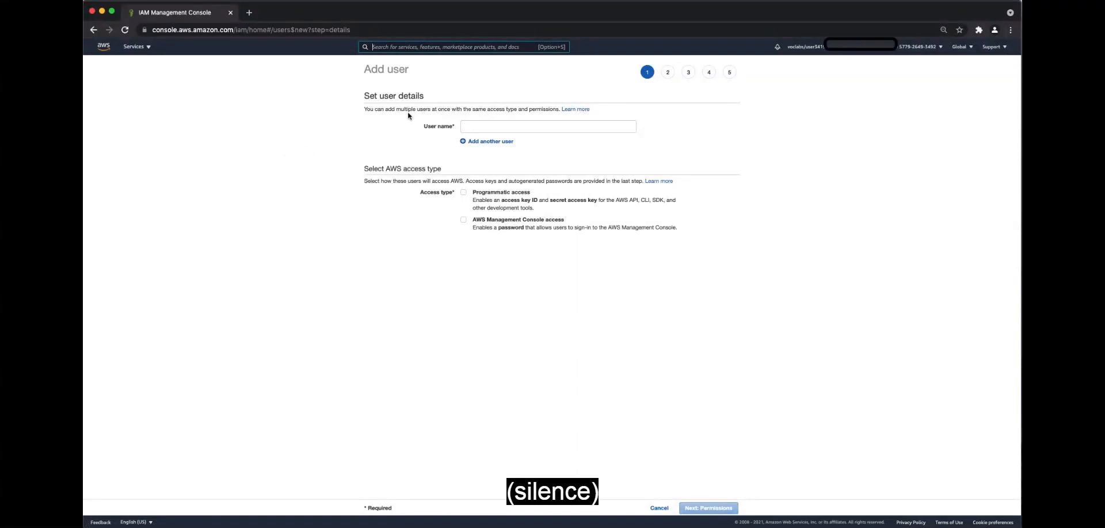
click(492, 125)
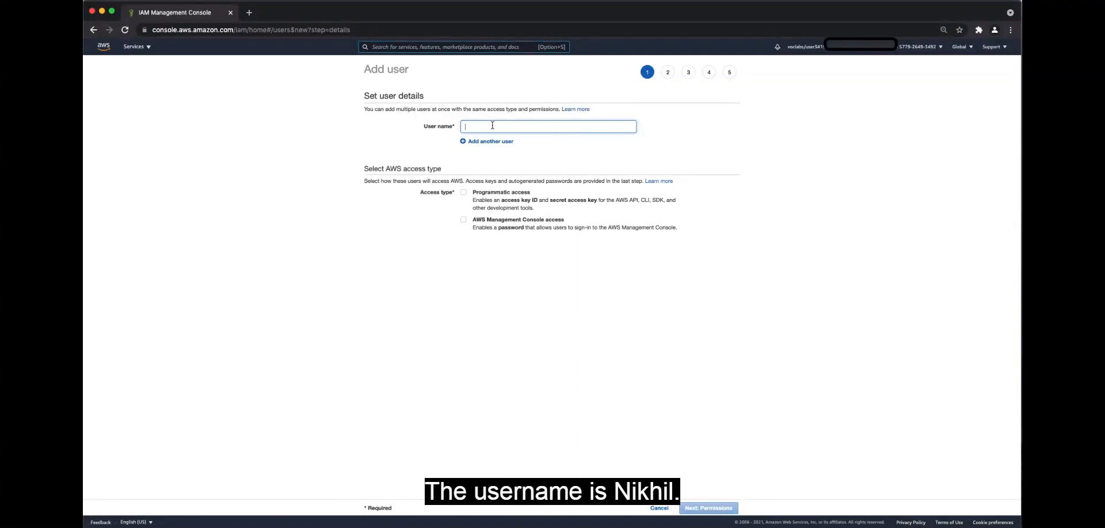
text(Nikhil)
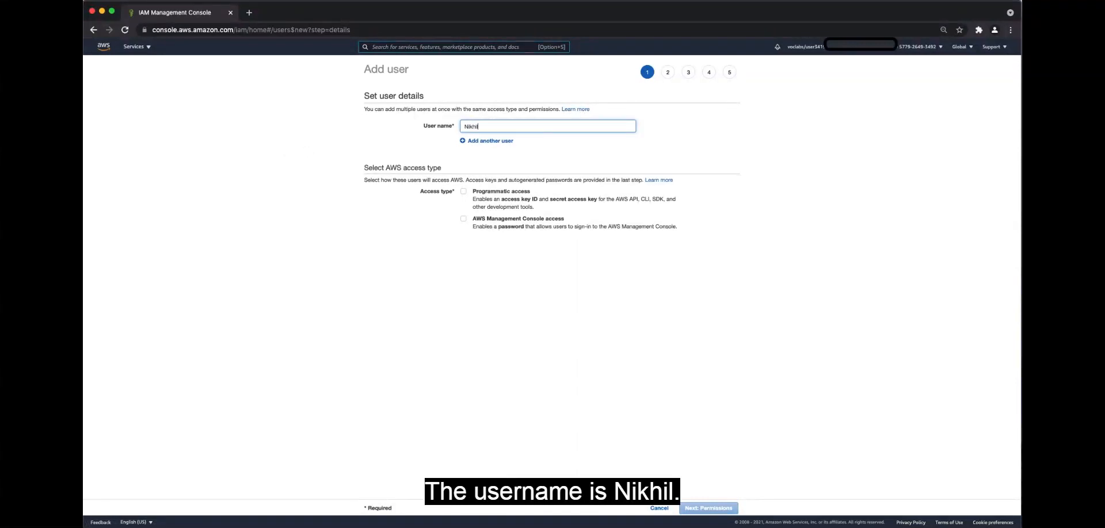
click(463, 191)
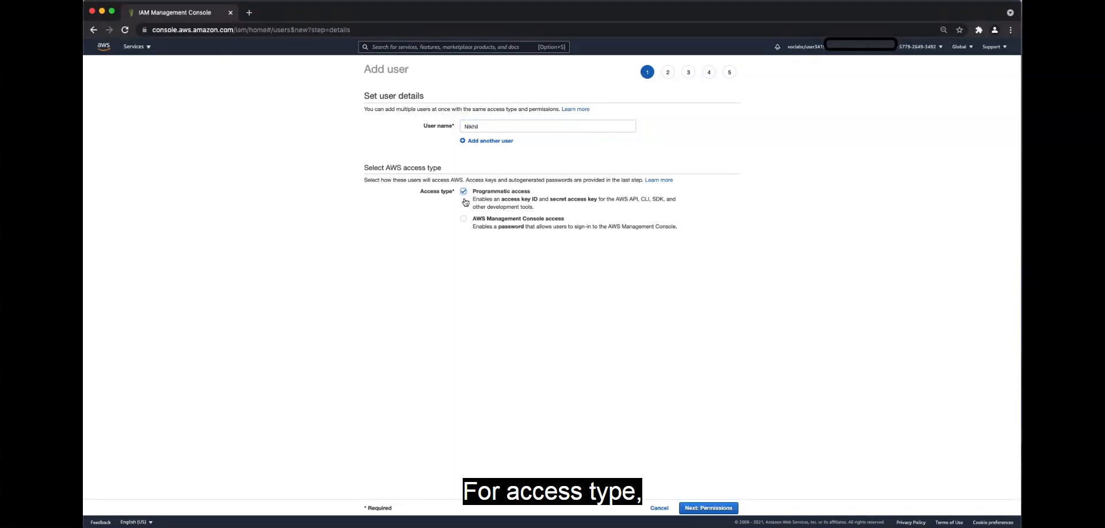
click(464, 221)
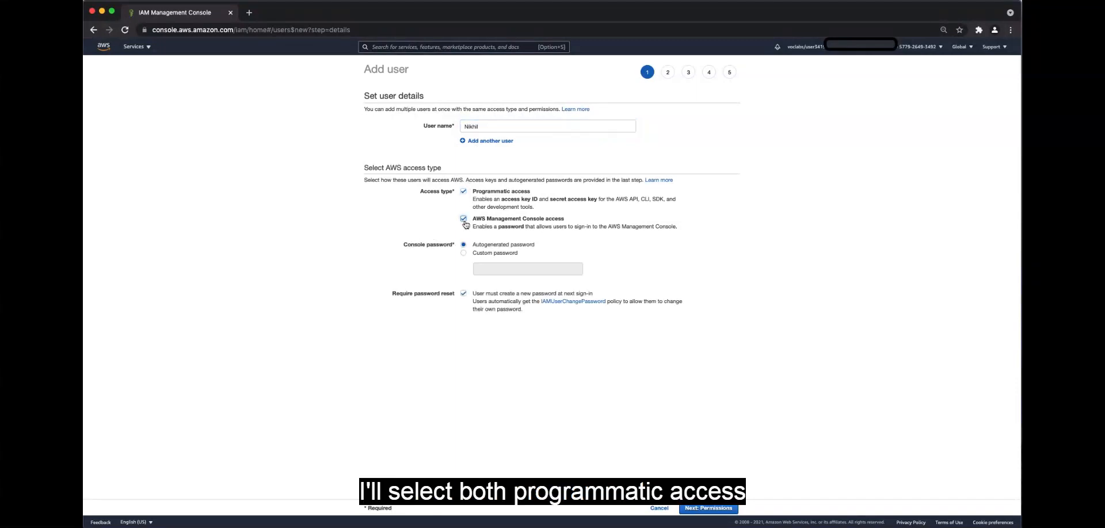
Choose a custom console password, enter the account password, and turn off the required password reset
click(464, 254)
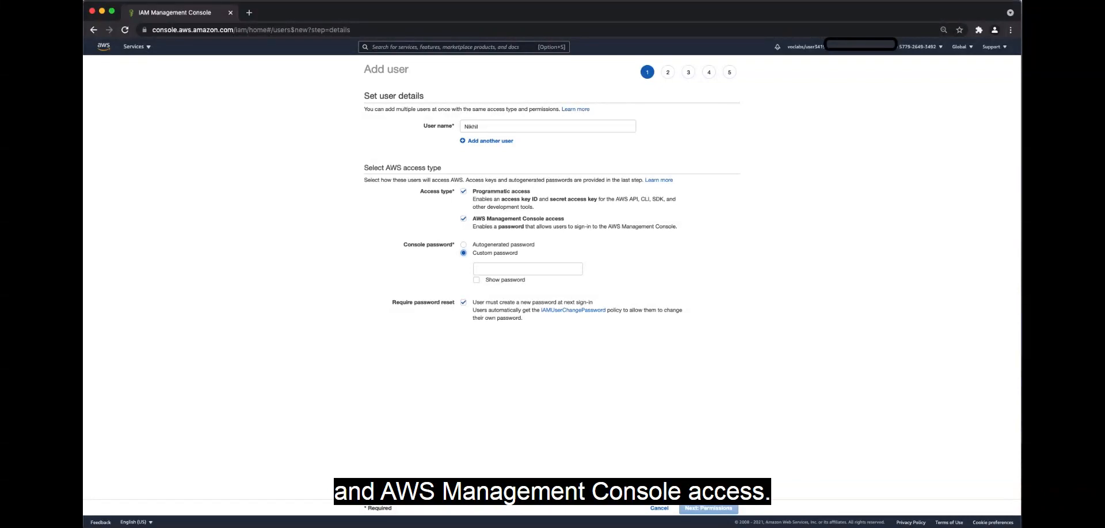
click(504, 271)
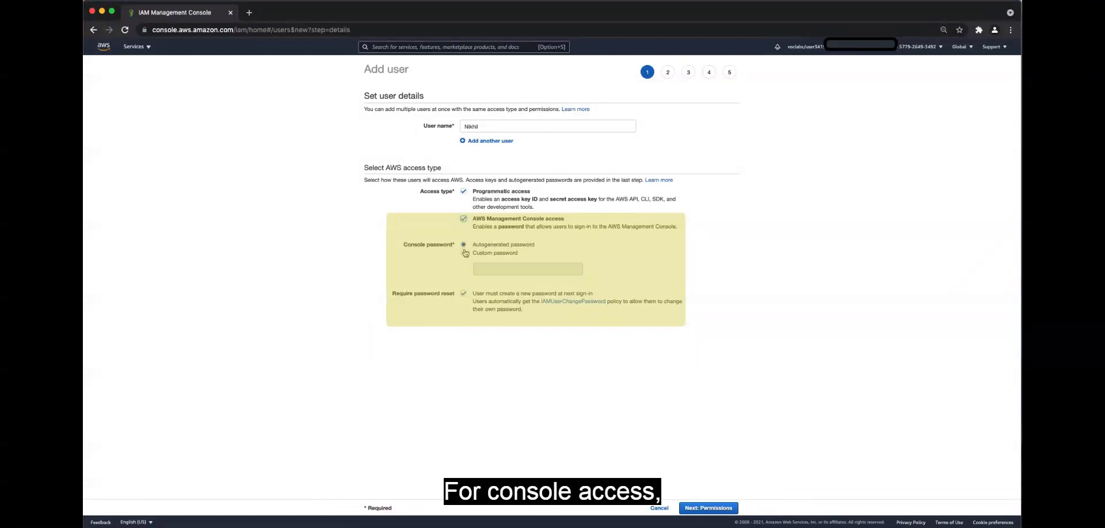
click(465, 253)
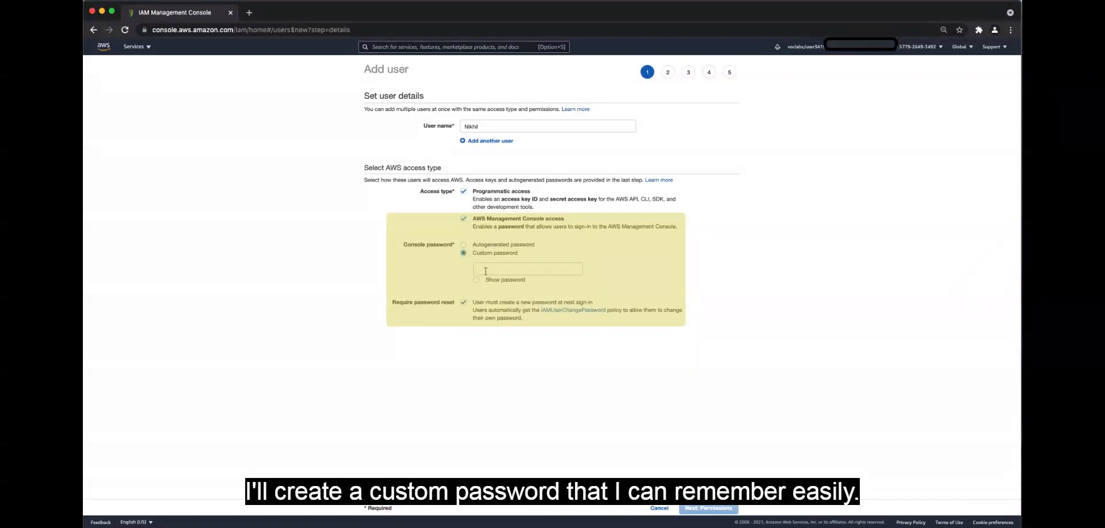
click(486, 266)
text(•••••••)
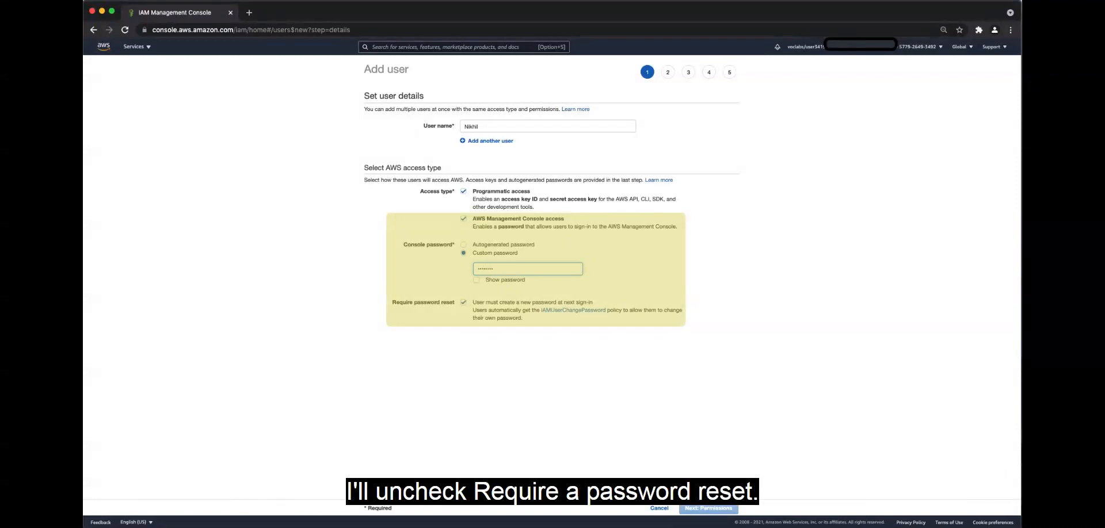
text(•)
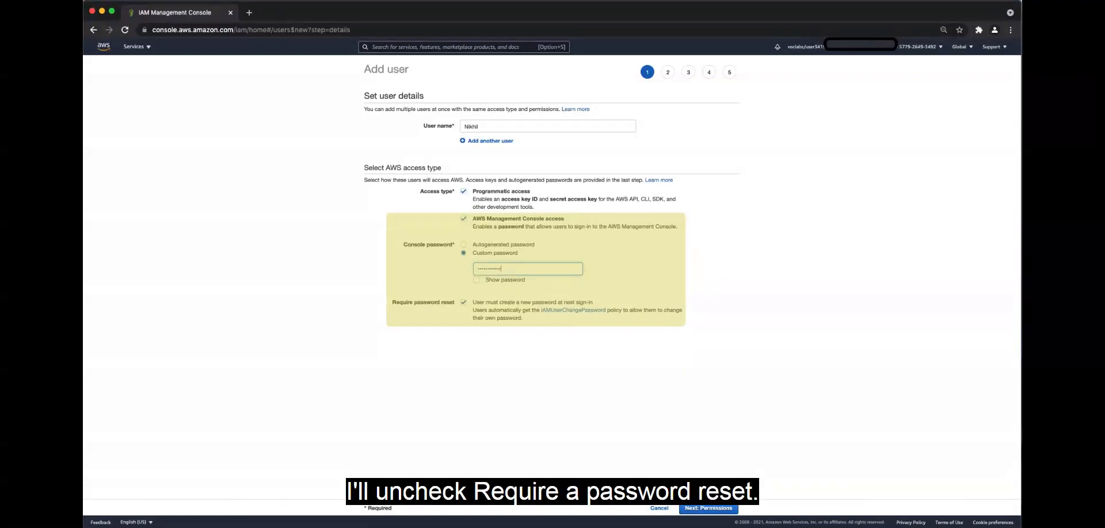
click(464, 303)
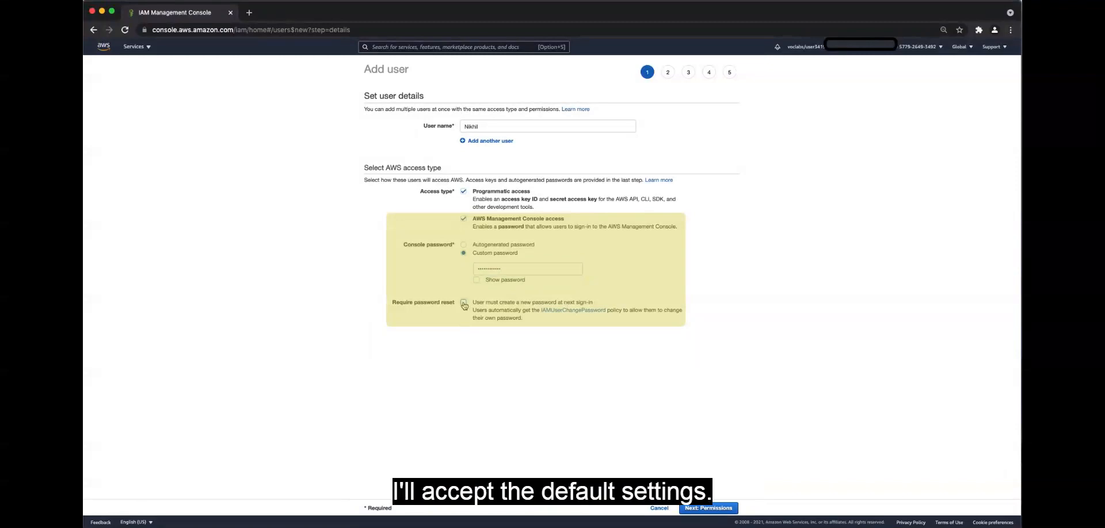
Create the user with no group and no tags, and close the confirmation without downloading the credentials
click(708, 508)
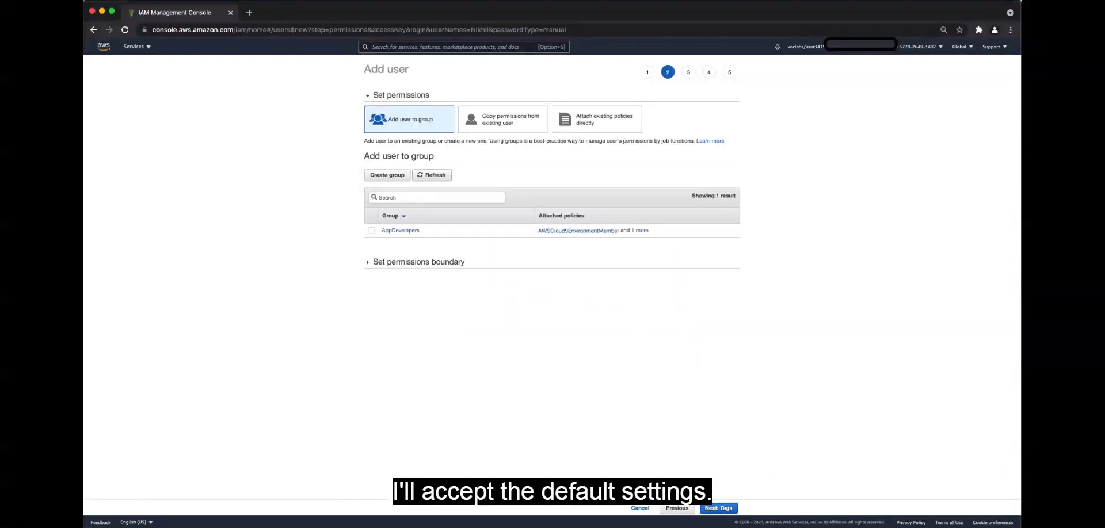
click(714, 509)
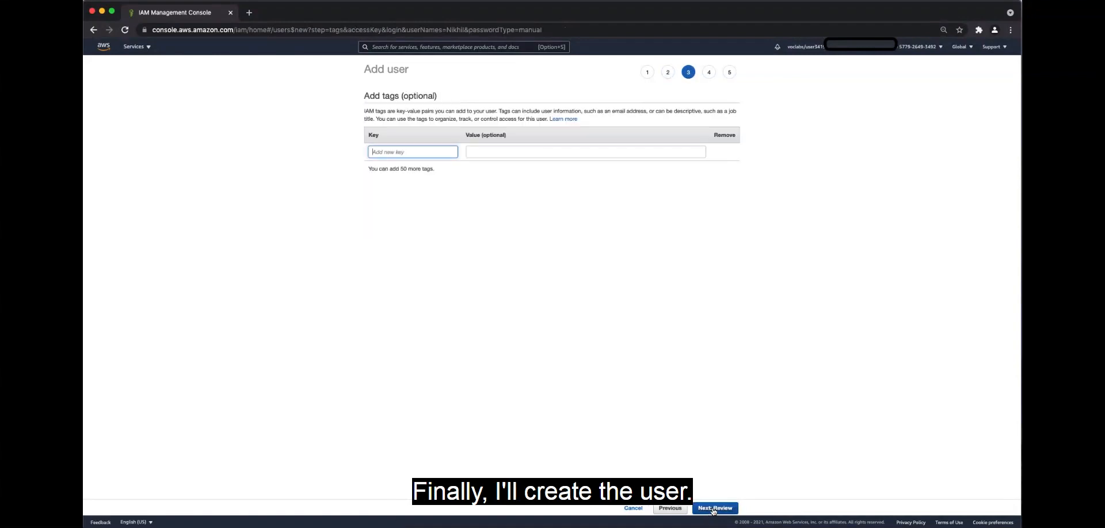
click(714, 508)
click(714, 508)
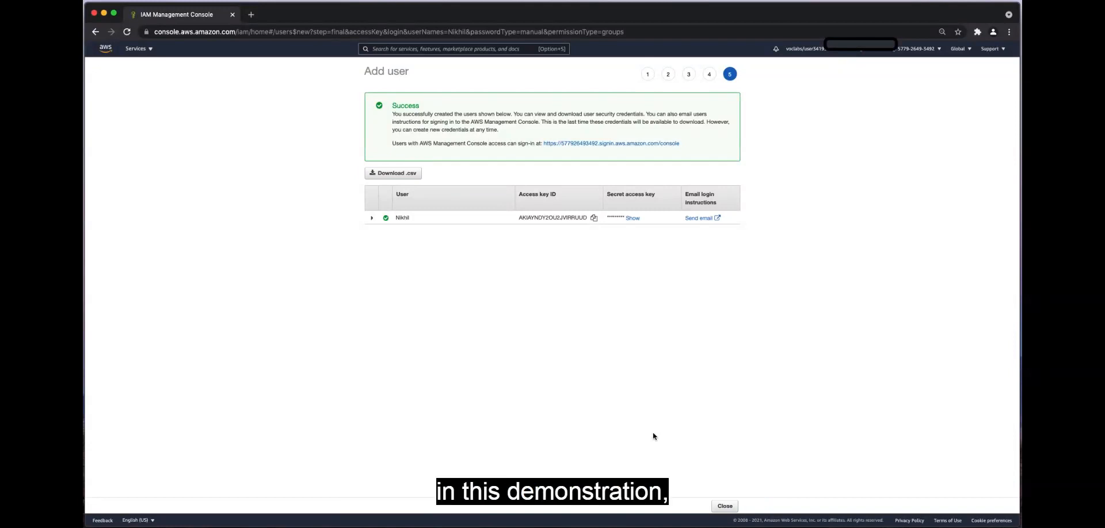
click(721, 507)
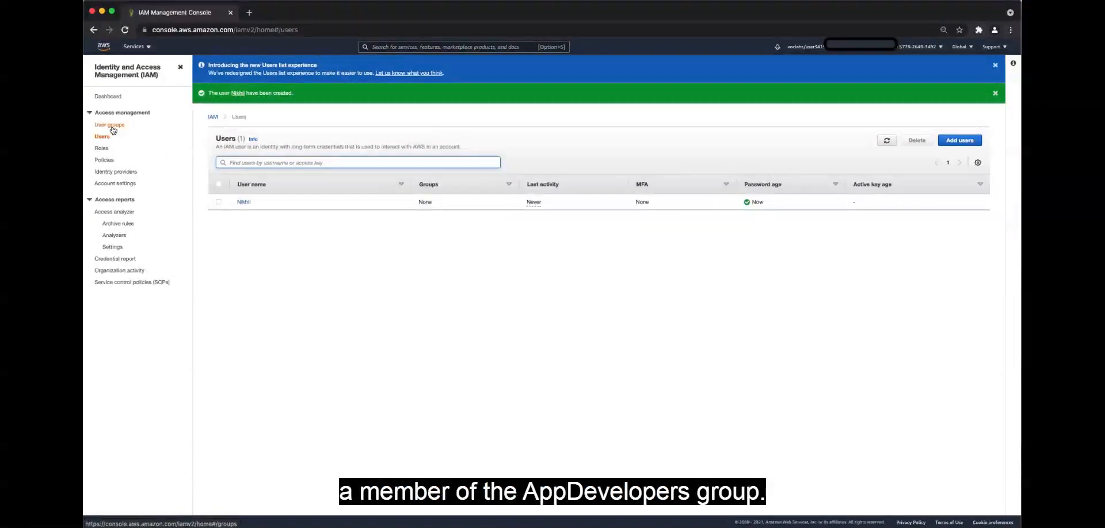
Add the newly created developer user to the AppDevelopers user group
click(110, 125)
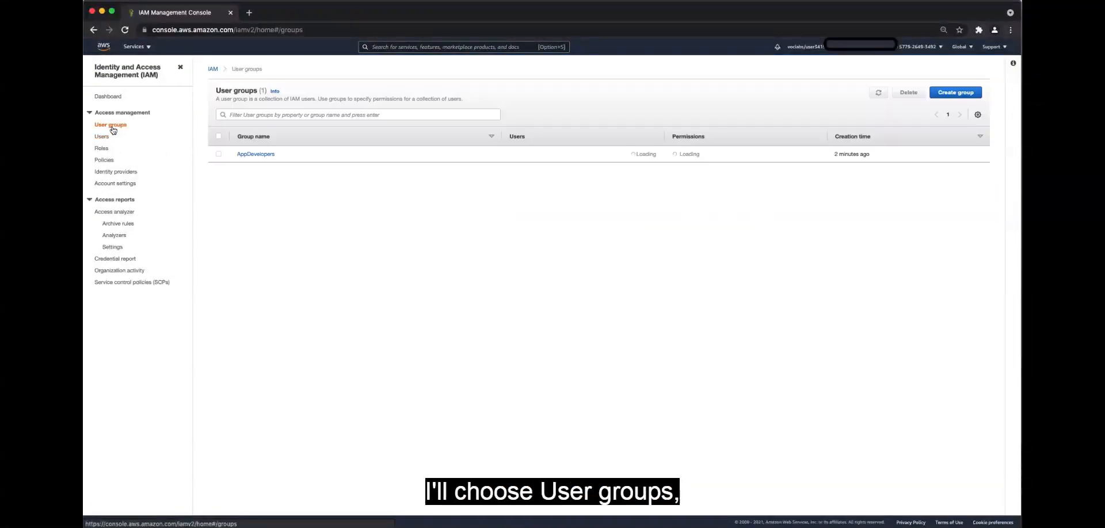
click(258, 154)
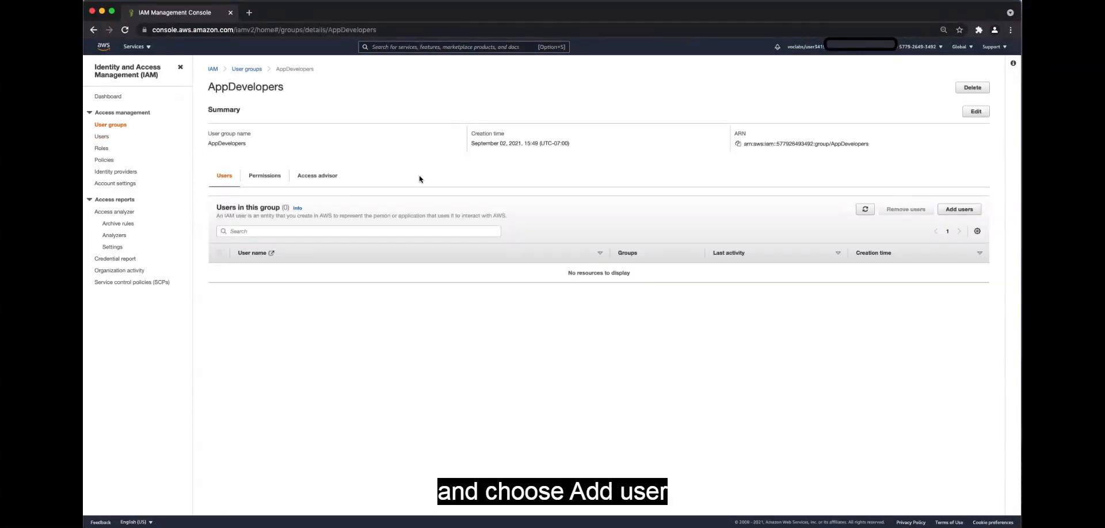
click(952, 211)
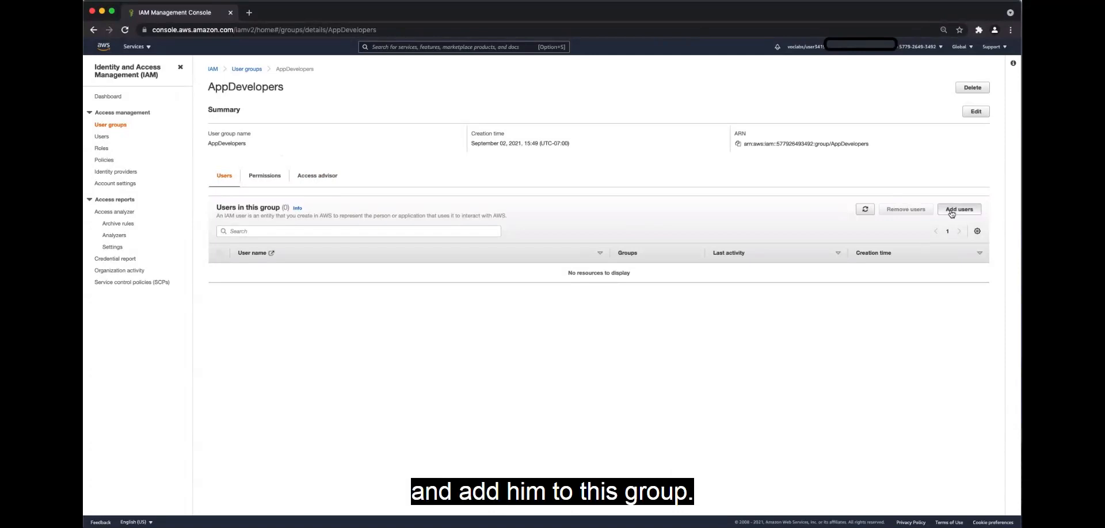
click(218, 168)
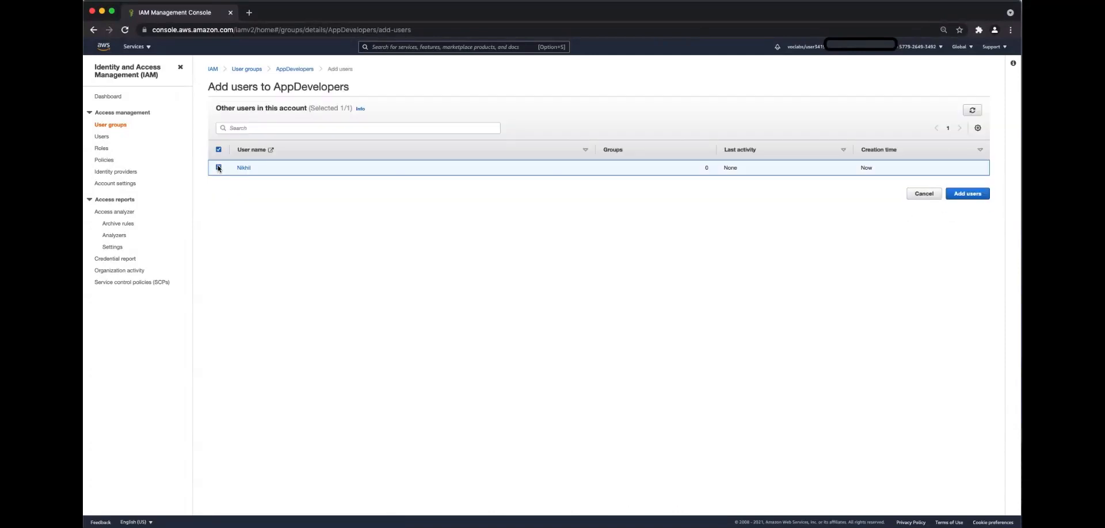
click(968, 194)
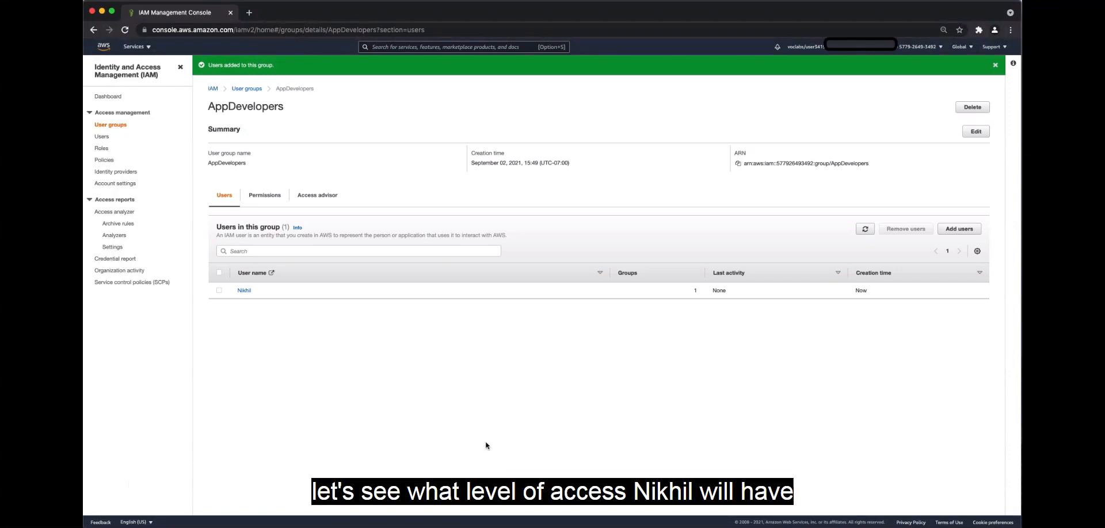
Review the AppDevelopers group's permissions and examine the JSON of the AmazonEC2ReadOnlyAccess policy
click(265, 198)
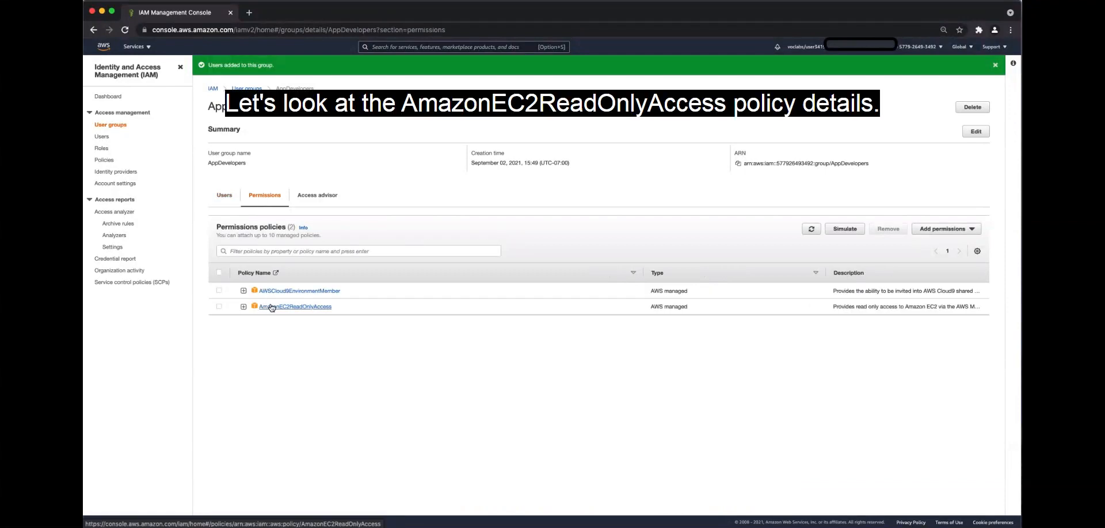
click(243, 307)
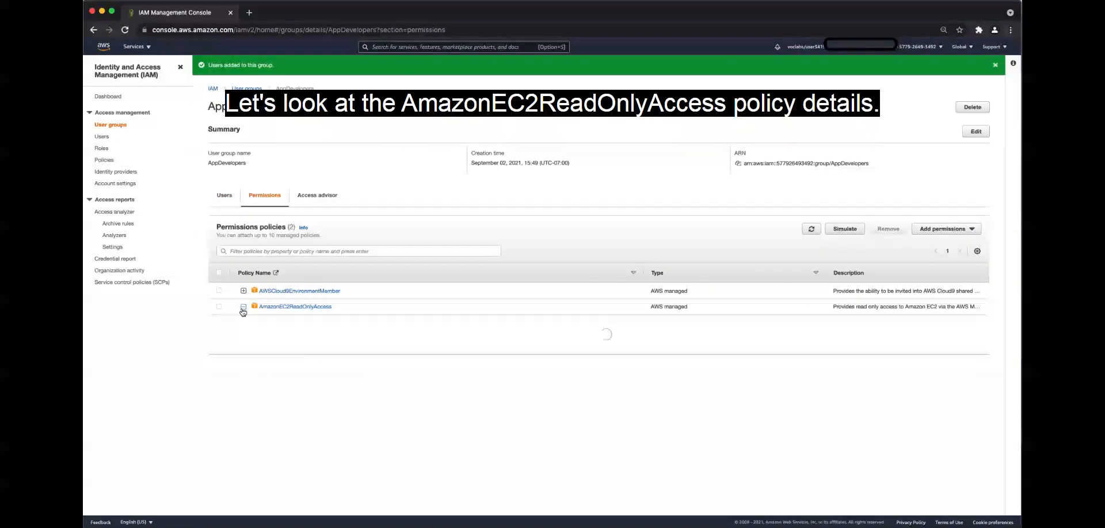
scroll(380, 389, down, 5)
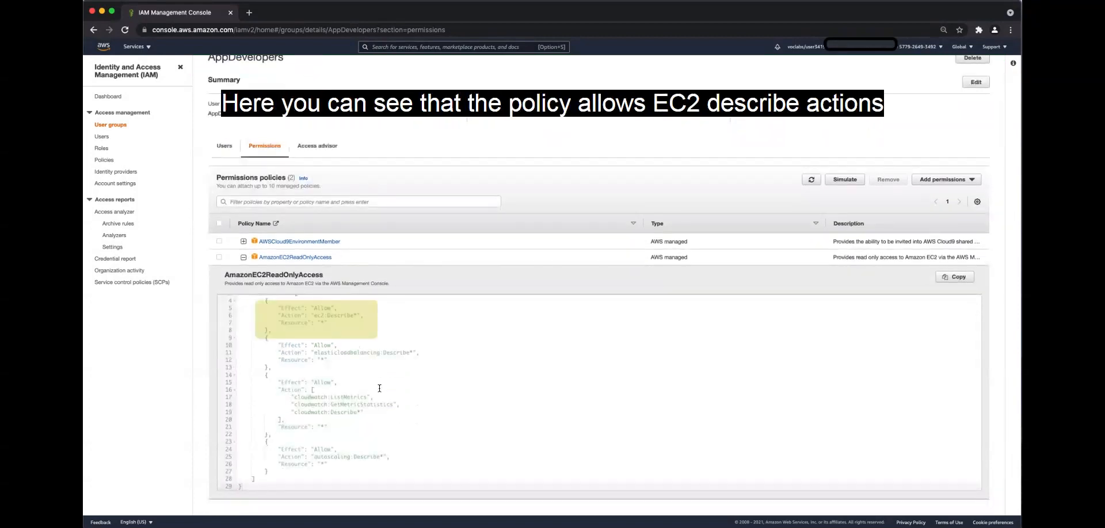
scroll(379, 389, up, 3)
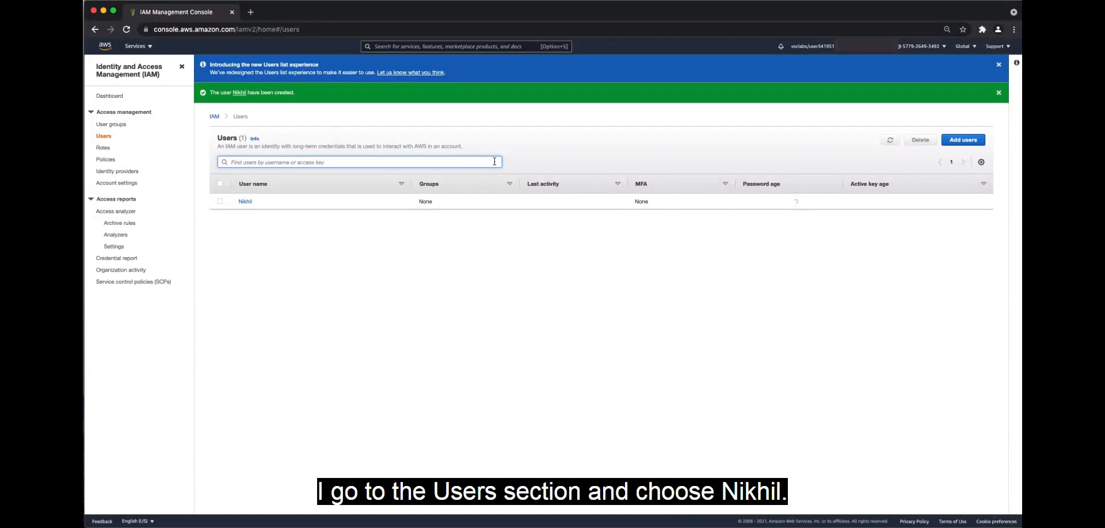
Copy the console sign-in link from the developer user's security credentials and load it in a new incognito window
click(246, 202)
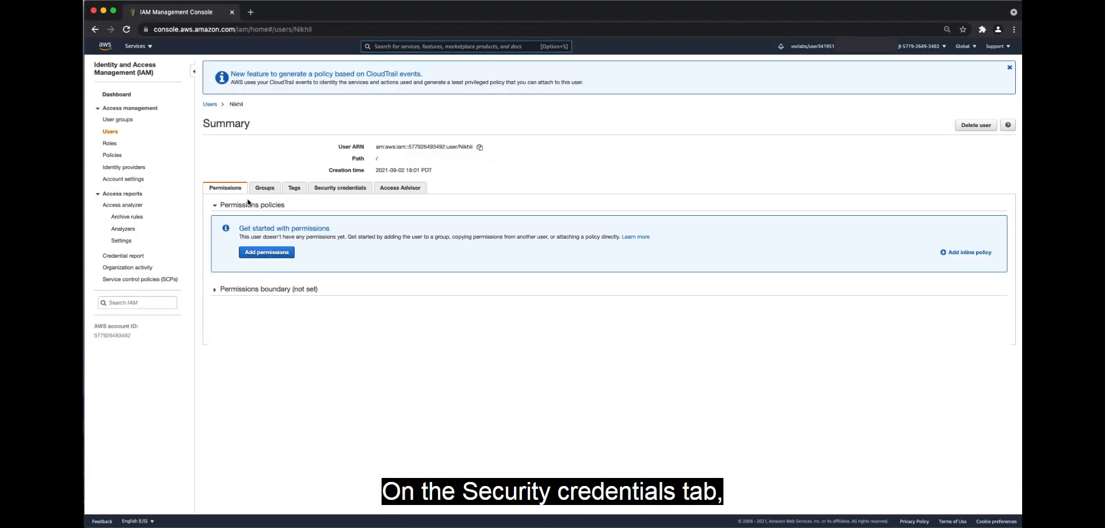
click(348, 188)
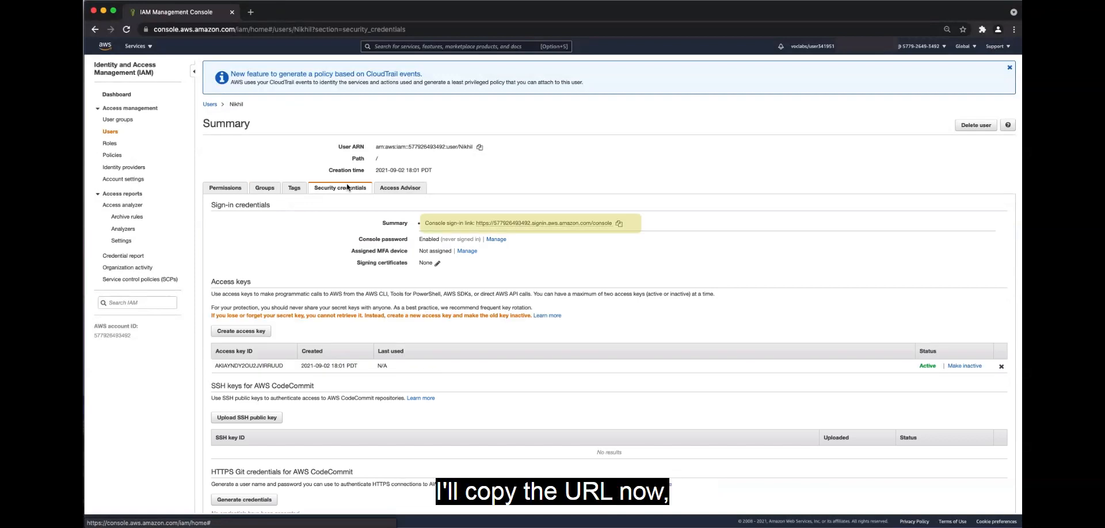
click(620, 225)
key(super+shift+n)
text(https://577926493492.signin.aws.amazon.com/console)
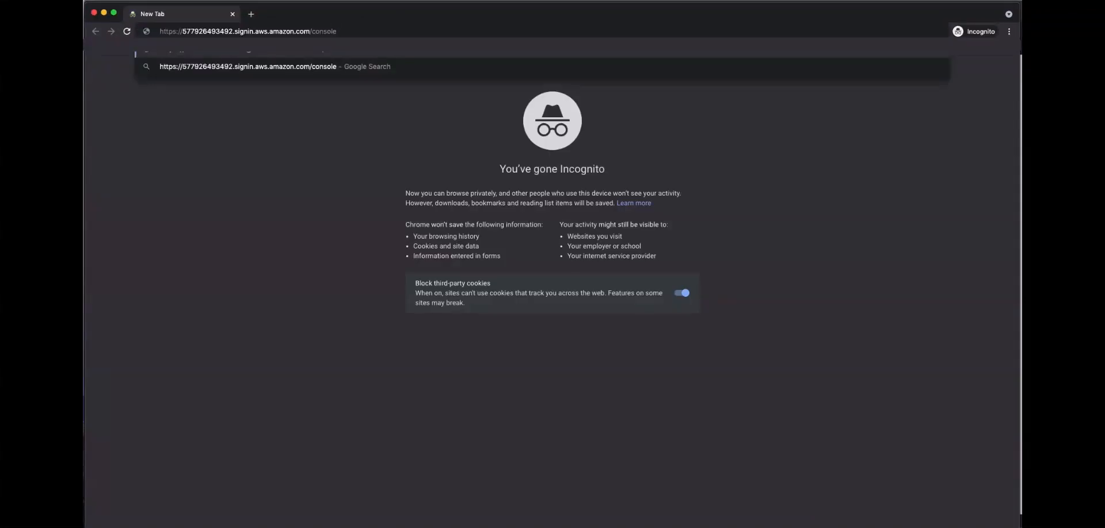
key(Return)
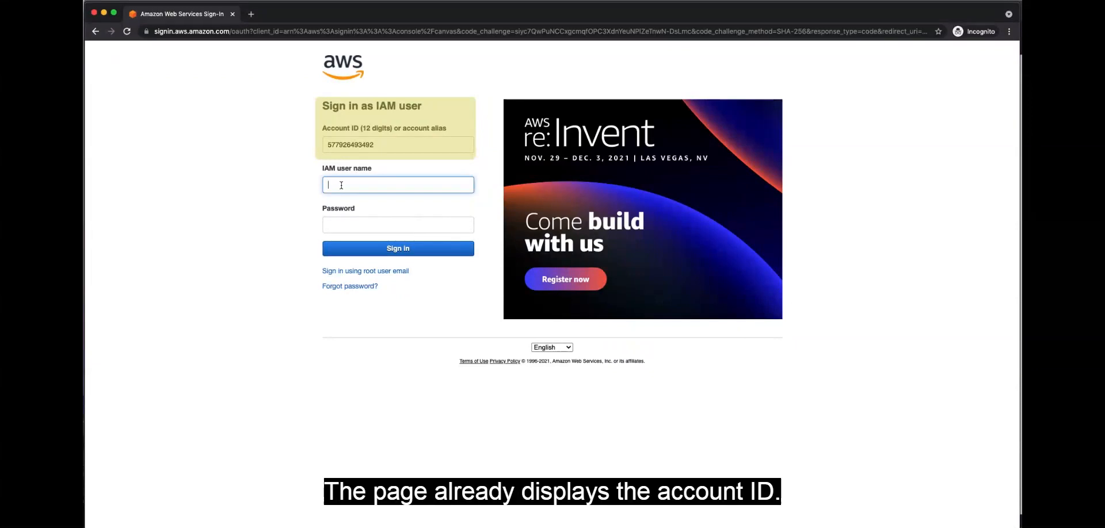
Sign in to the AWS console as the IAM user by entering the developer's user name and the account password
text(Nikhil)
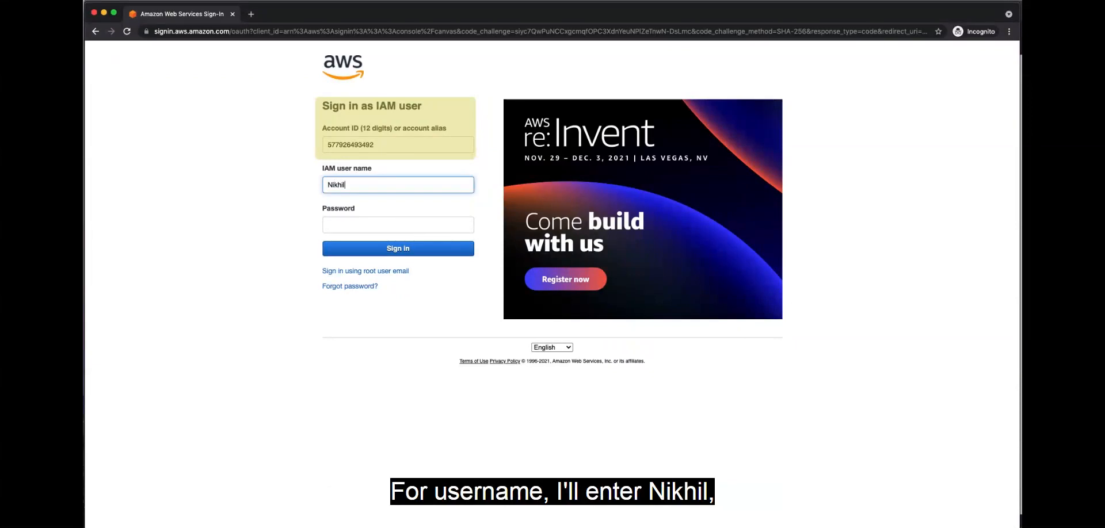
click(344, 223)
text(*********)
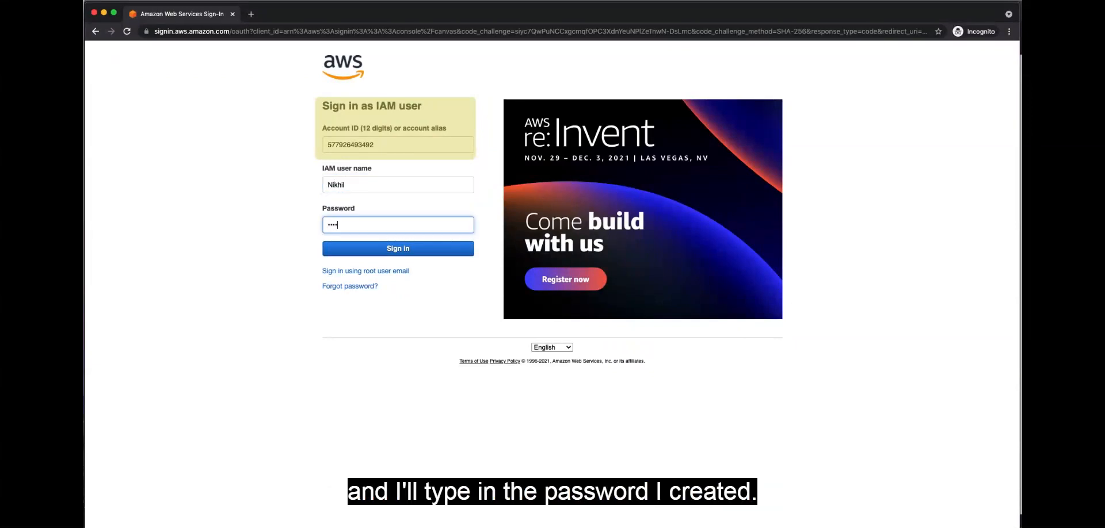
text(***)
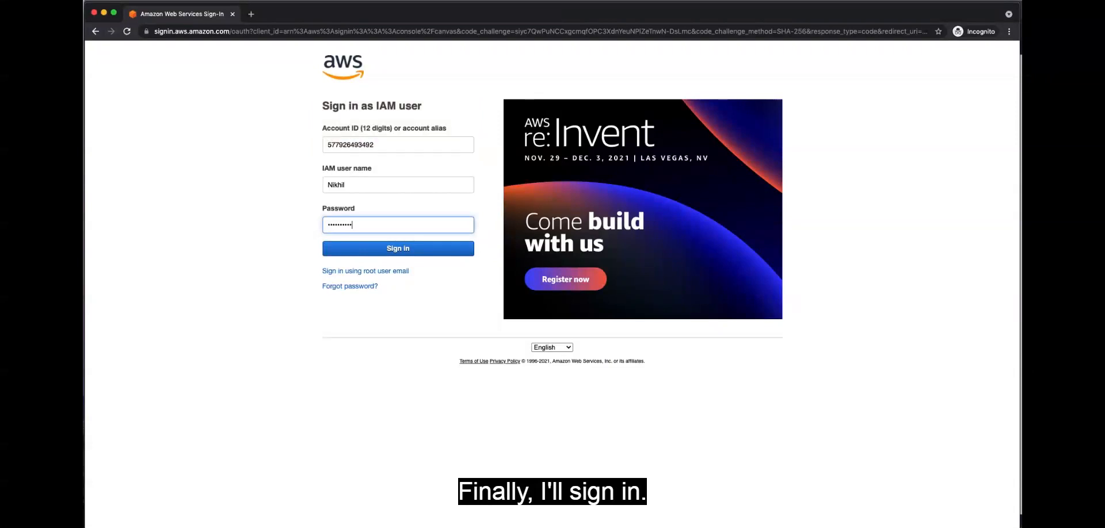
key(Return)
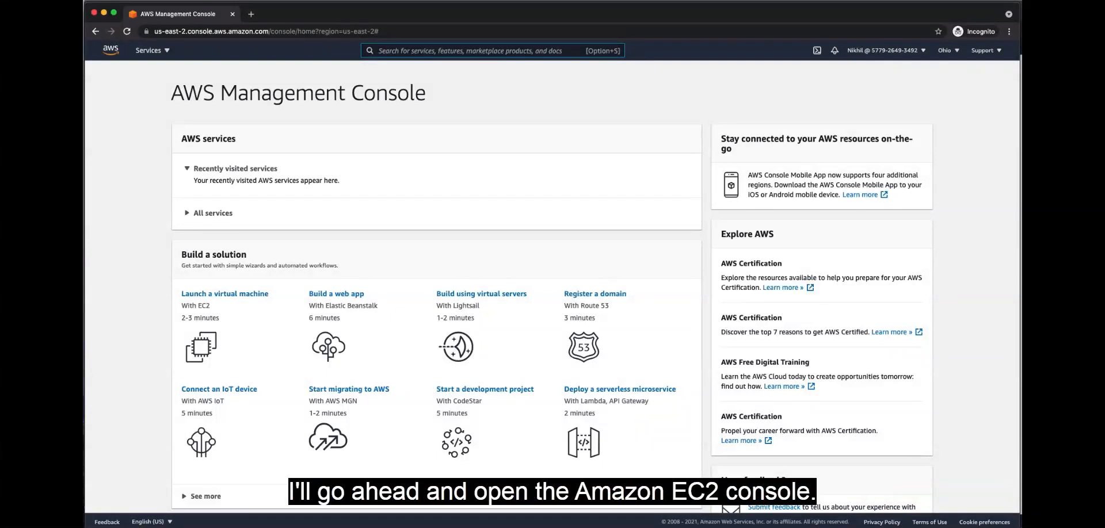
Search for ec2, open the EC2 console, and check the available regions while staying in US East (N. Virginia)
key(alt+s)
text(ec2)
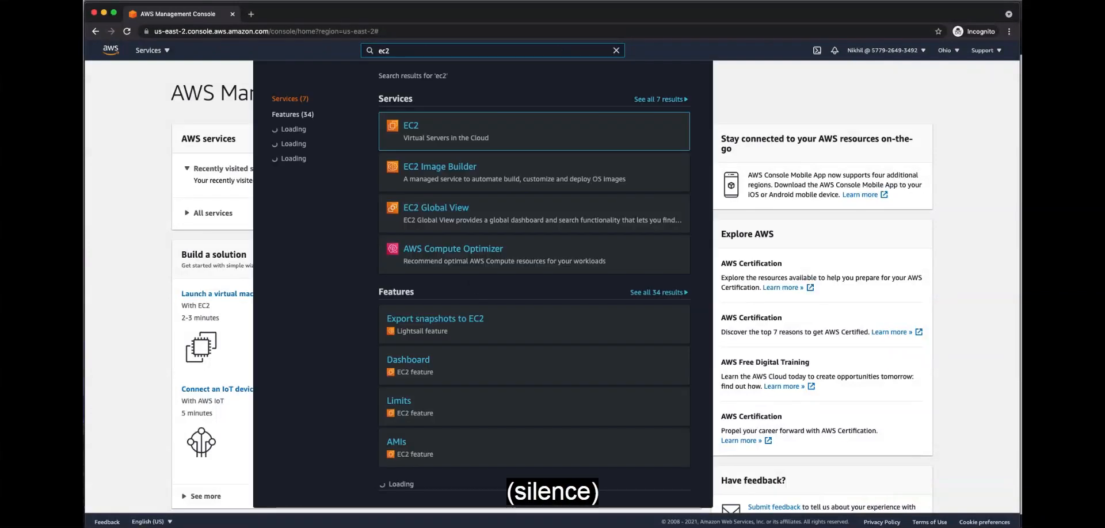
click(410, 128)
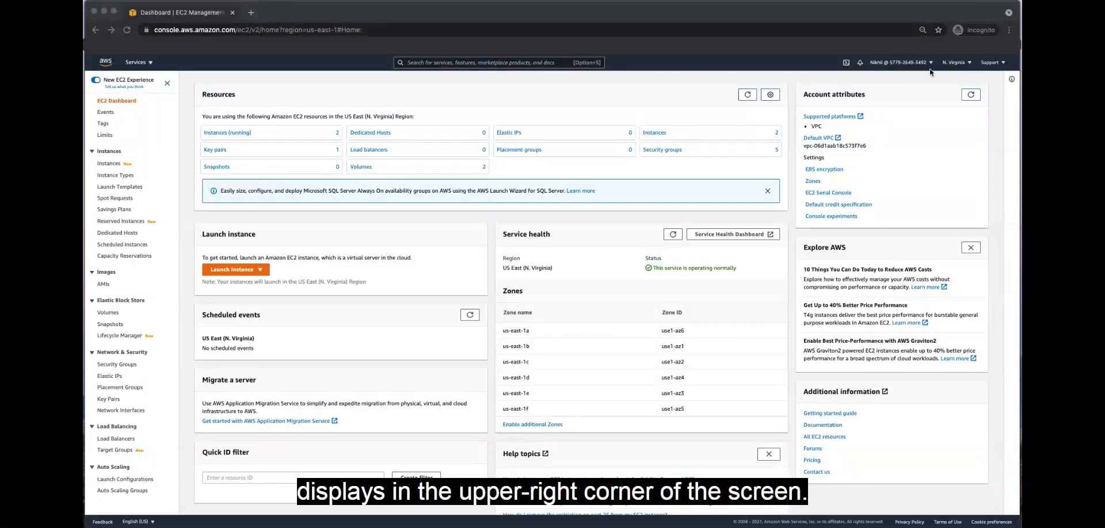
click(957, 63)
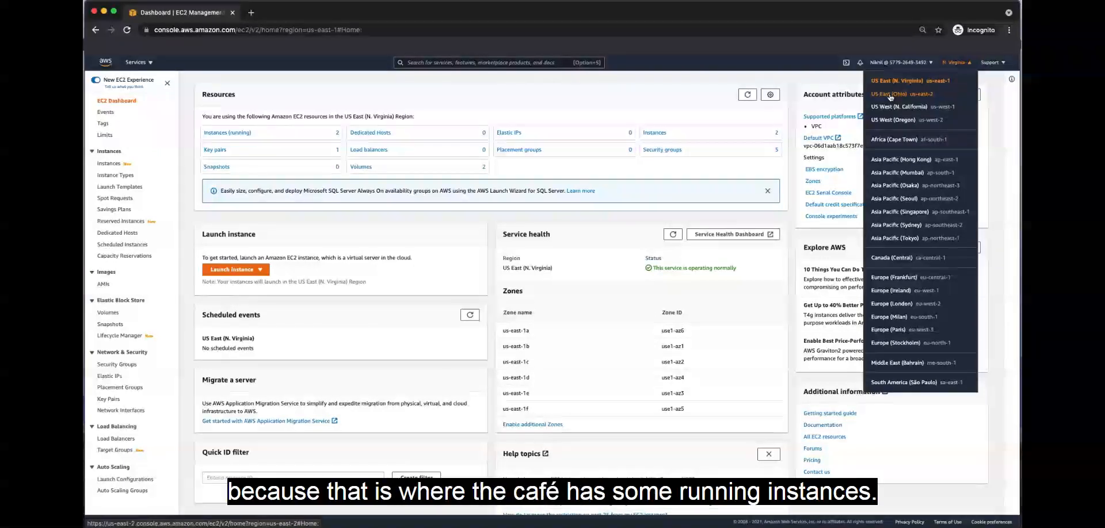
click(839, 80)
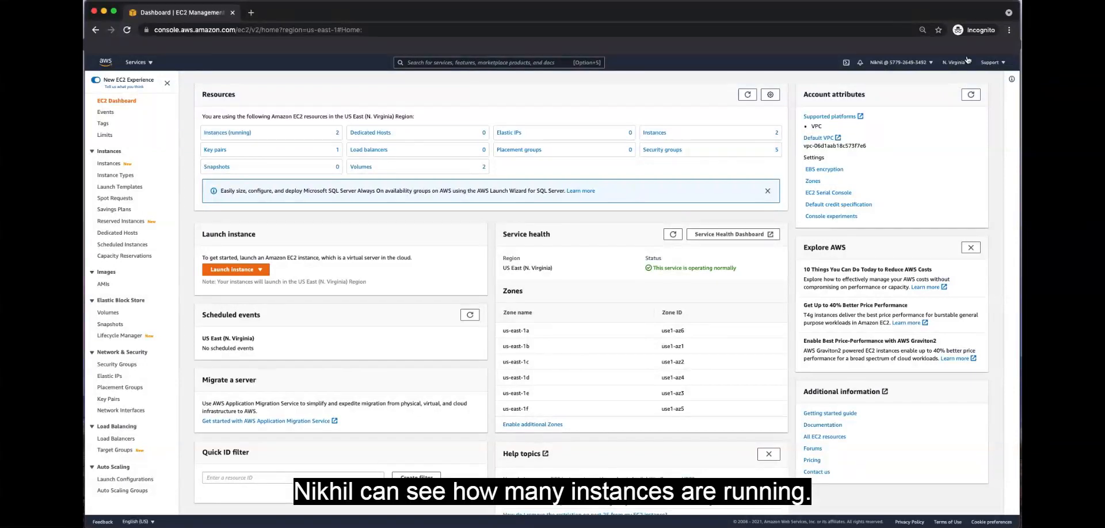
As the developer user, try to create a security group with the name and description Test, and return to the security groups list
click(123, 364)
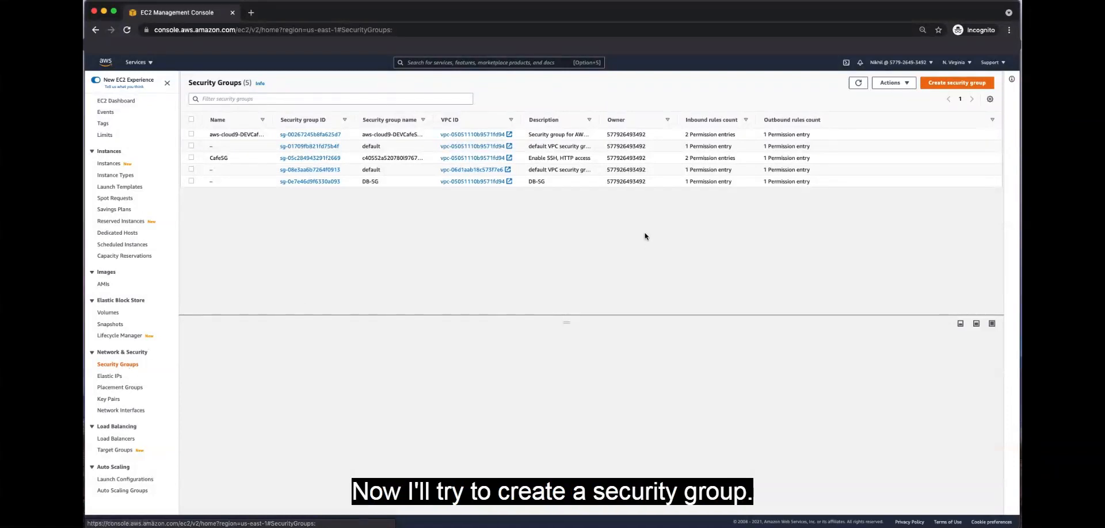
click(978, 85)
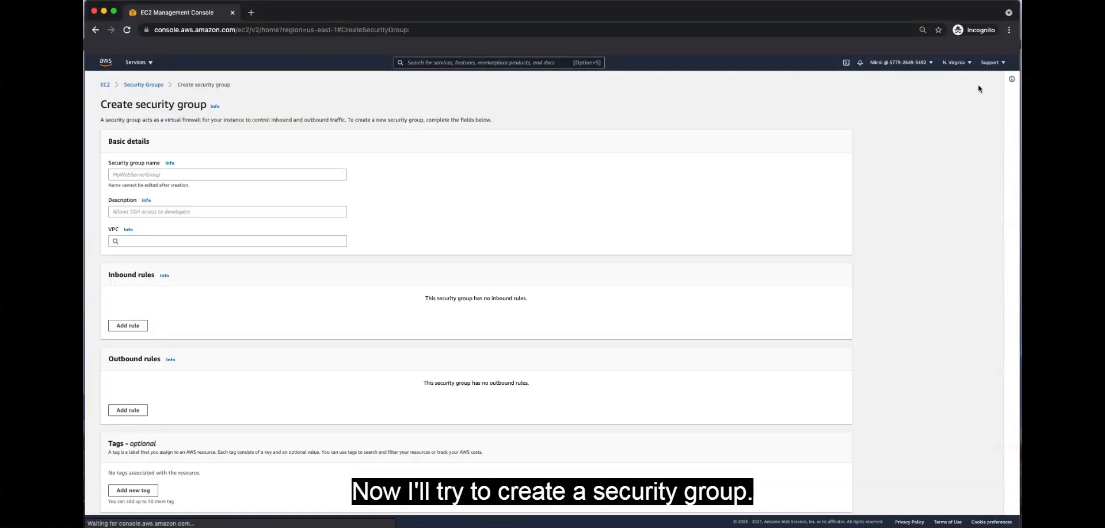
click(252, 174)
text(Test)
click(155, 219)
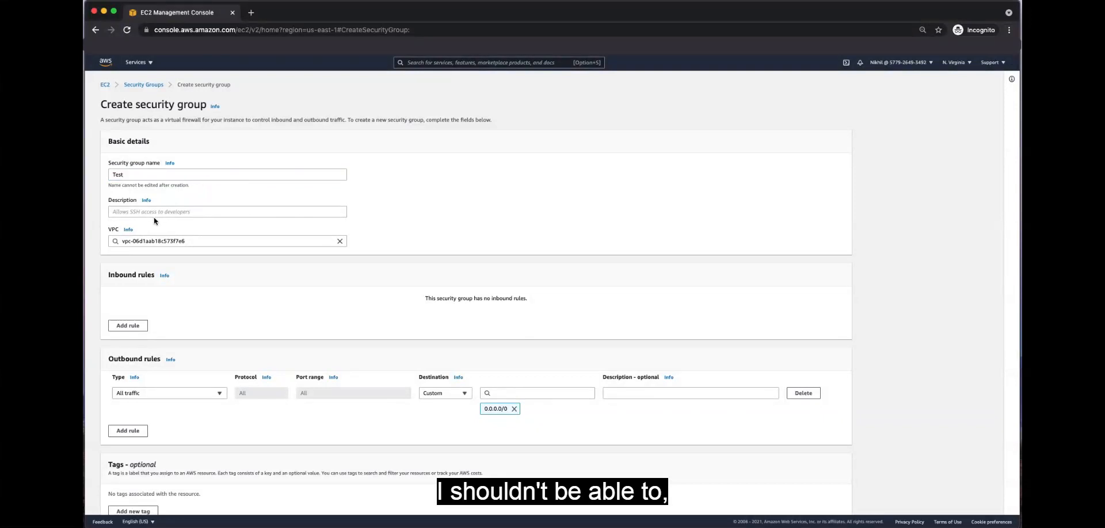
click(157, 213)
text(Test)
click(415, 245)
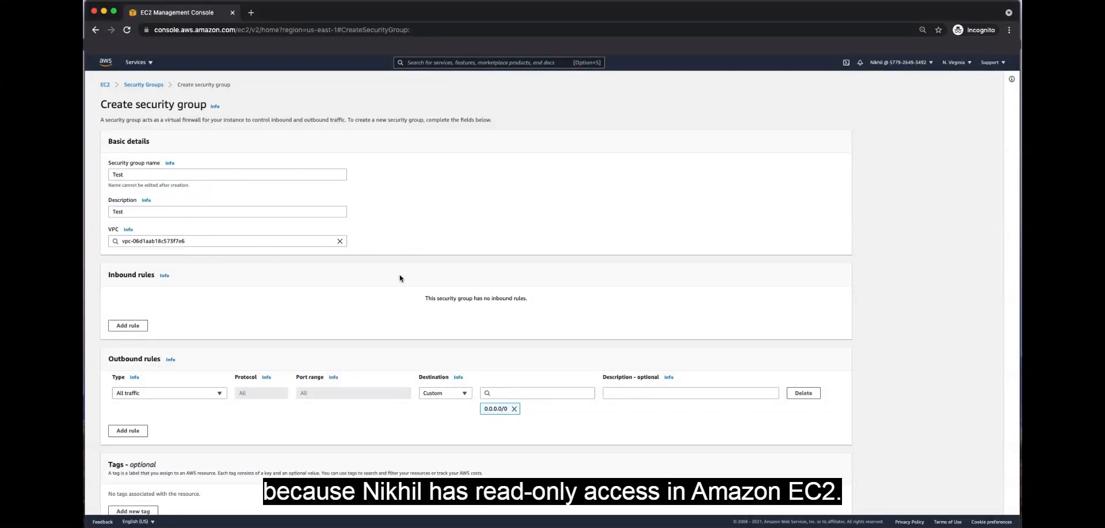
scroll(400, 274, down, 2)
click(808, 504)
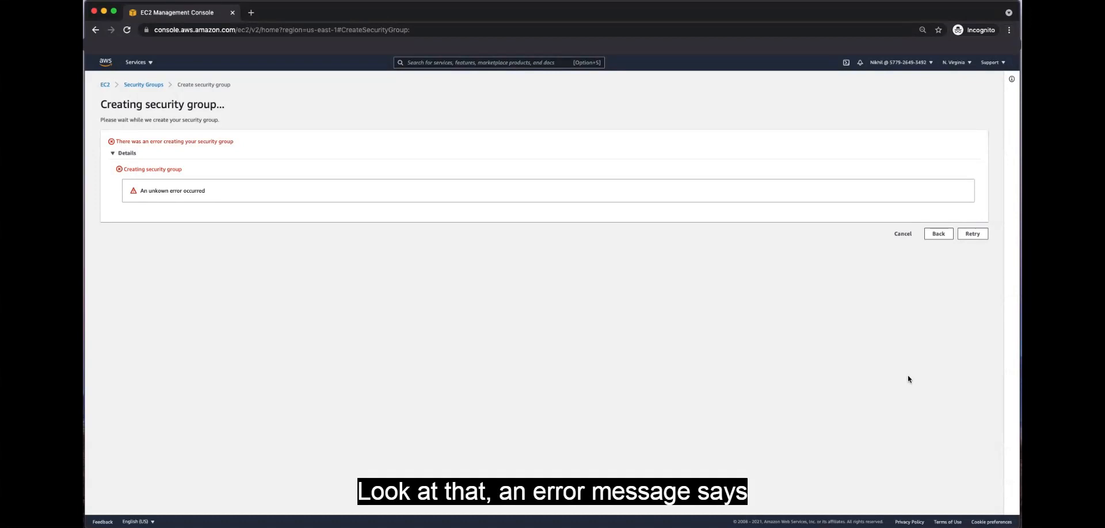
click(903, 234)
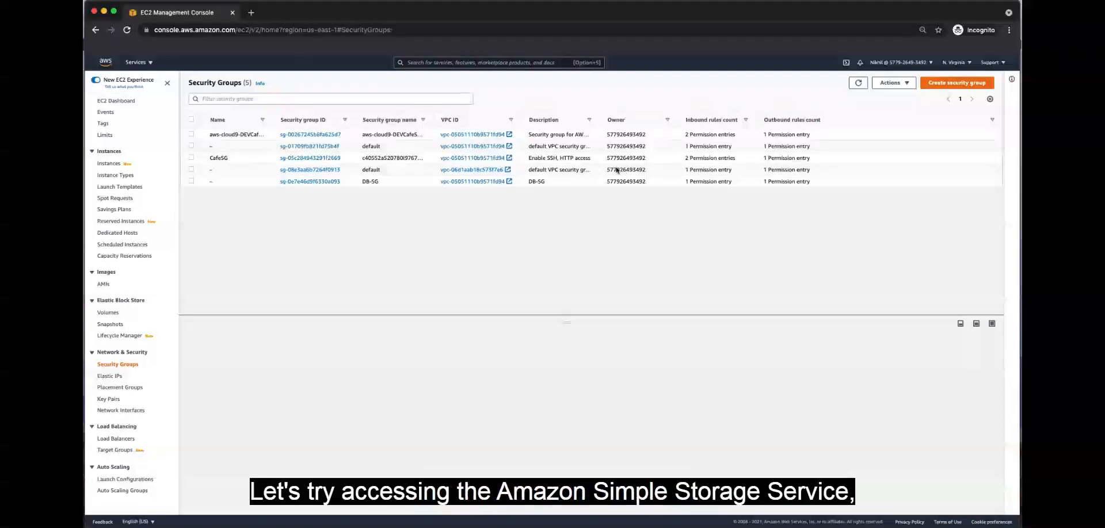
Search for s3 and open the S3 console to check the developer's access to buckets
click(432, 62)
text(s3)
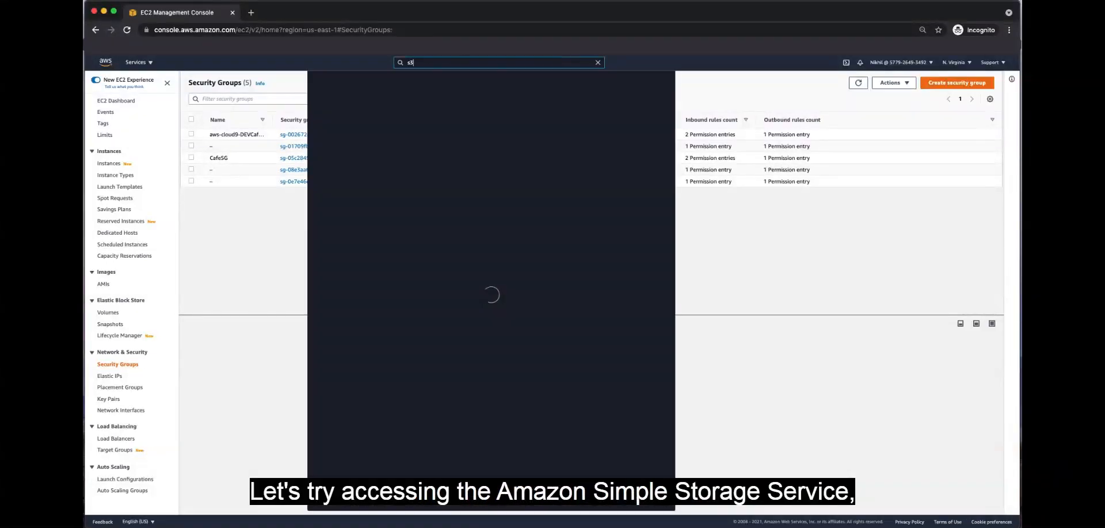
click(432, 123)
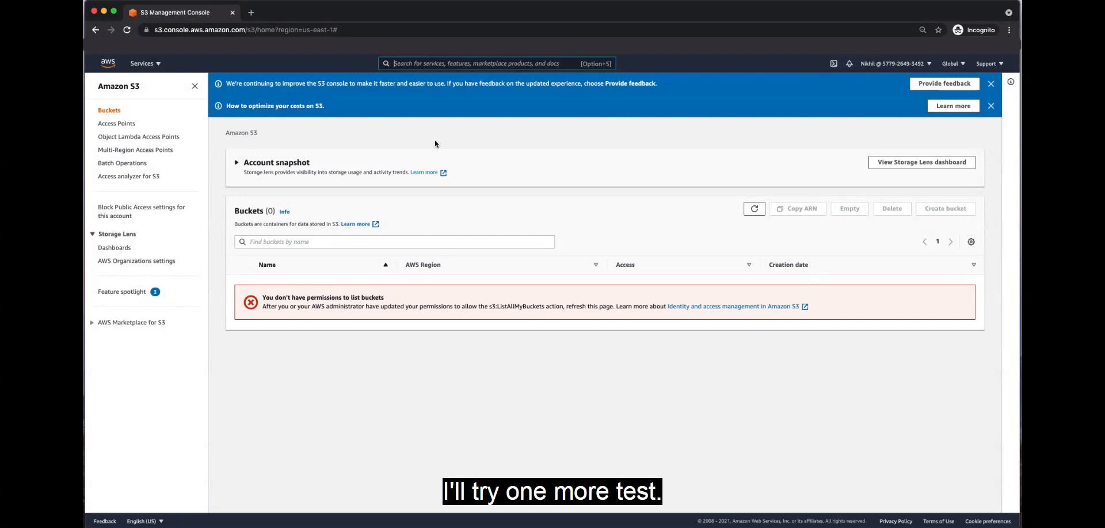
Switch to the browser window signed in with the original lab account and open the EC2 security groups list
click(195, 527)
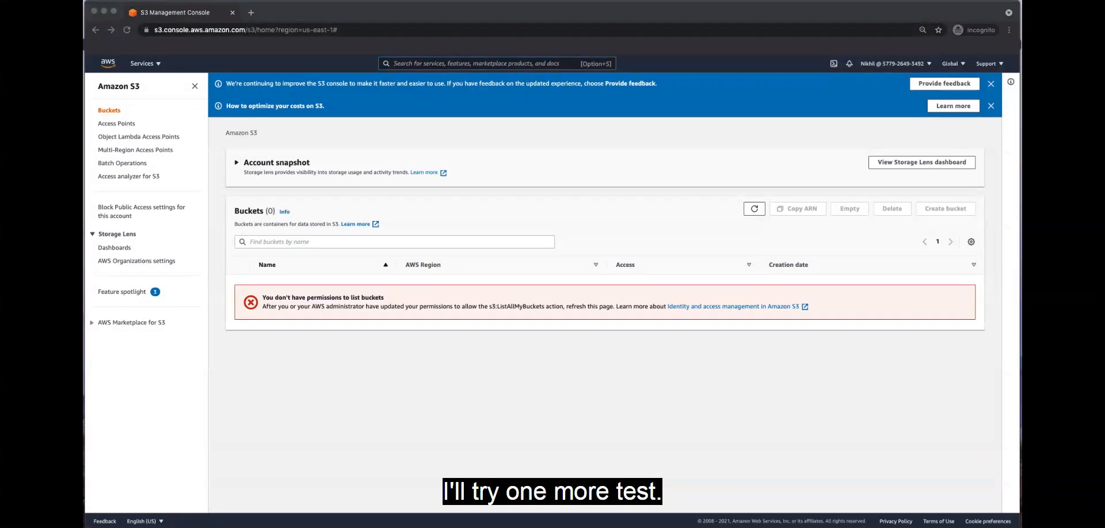
click(211, 368)
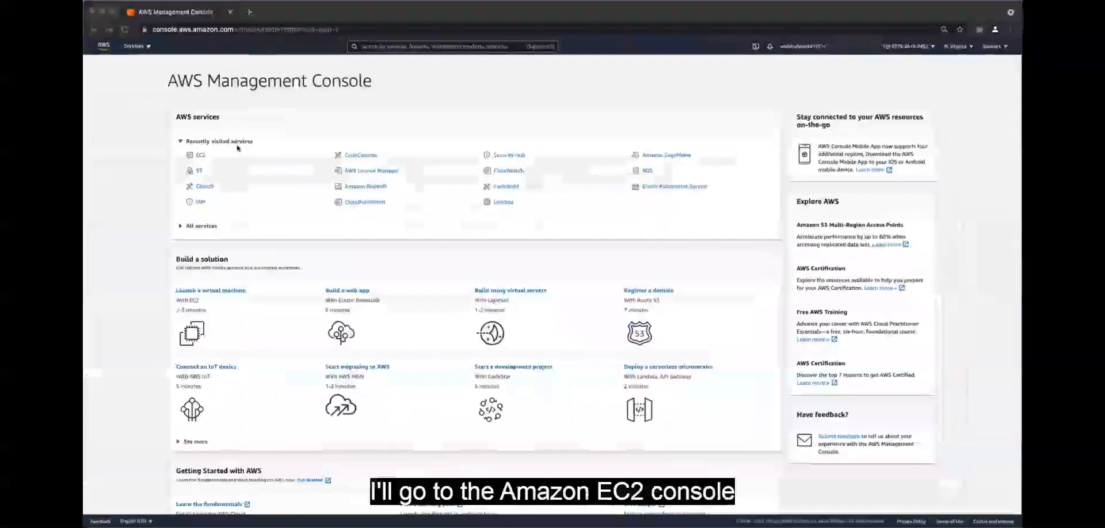
click(201, 155)
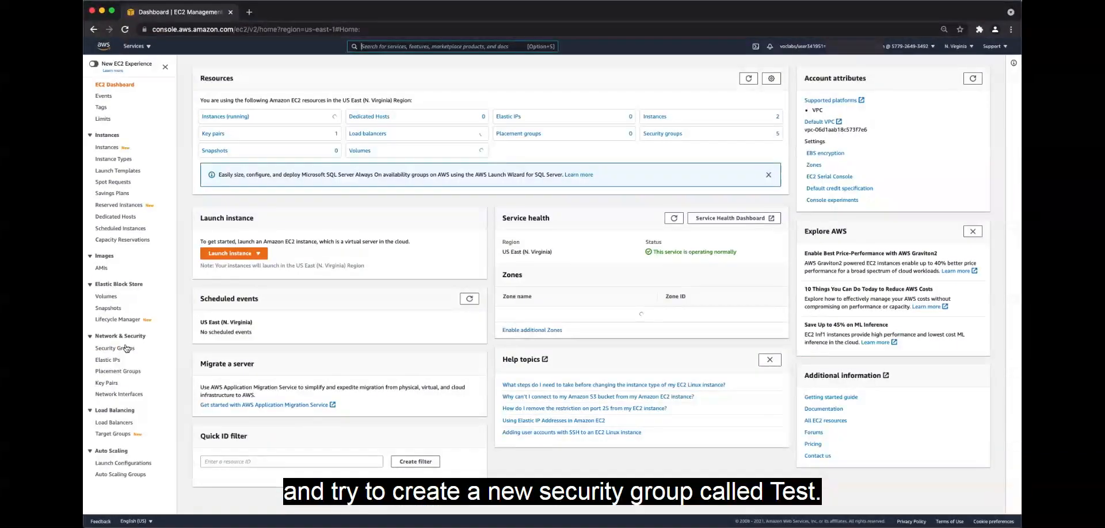
click(124, 349)
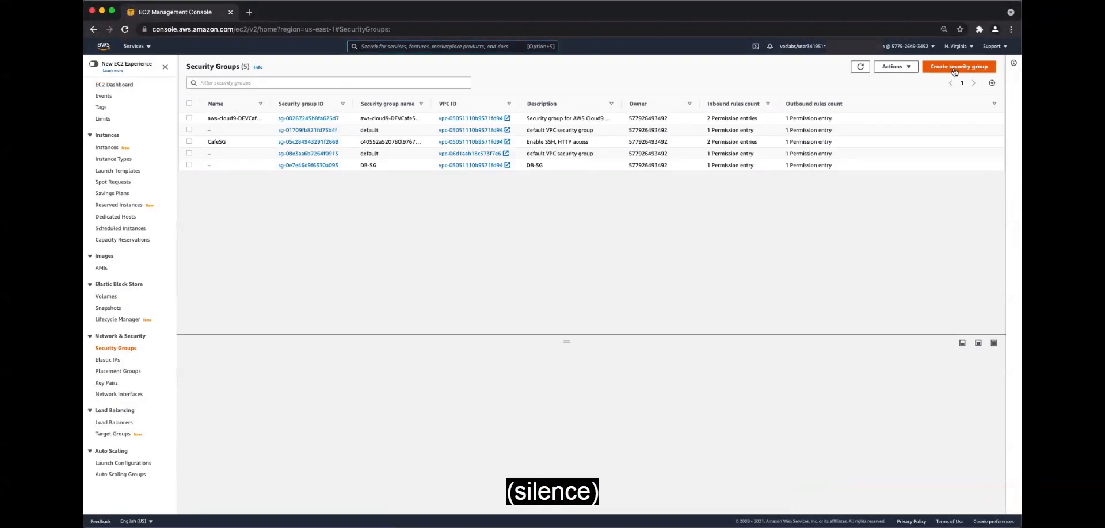
Create a security group with the name Test and the description Test, keeping the default VPC and rules
click(956, 69)
click(199, 158)
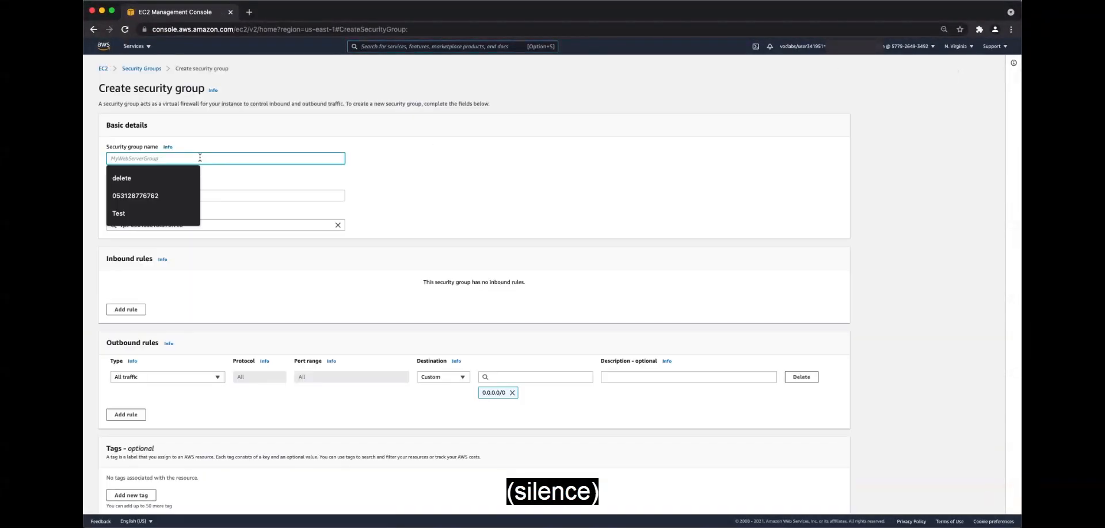
text(Test)
click(135, 180)
click(132, 195)
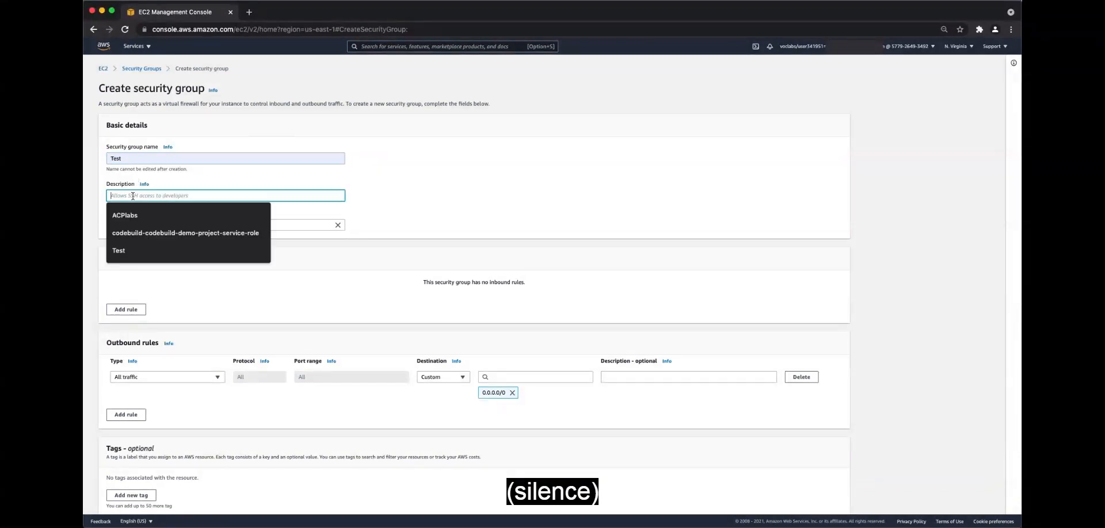
text(Test)
scroll(403, 346, down, 2)
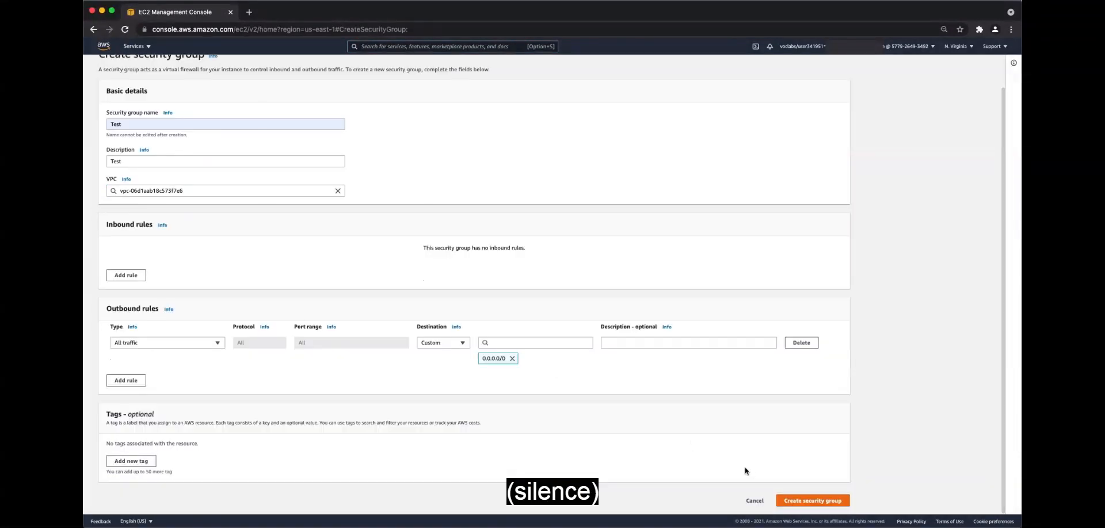
click(807, 502)
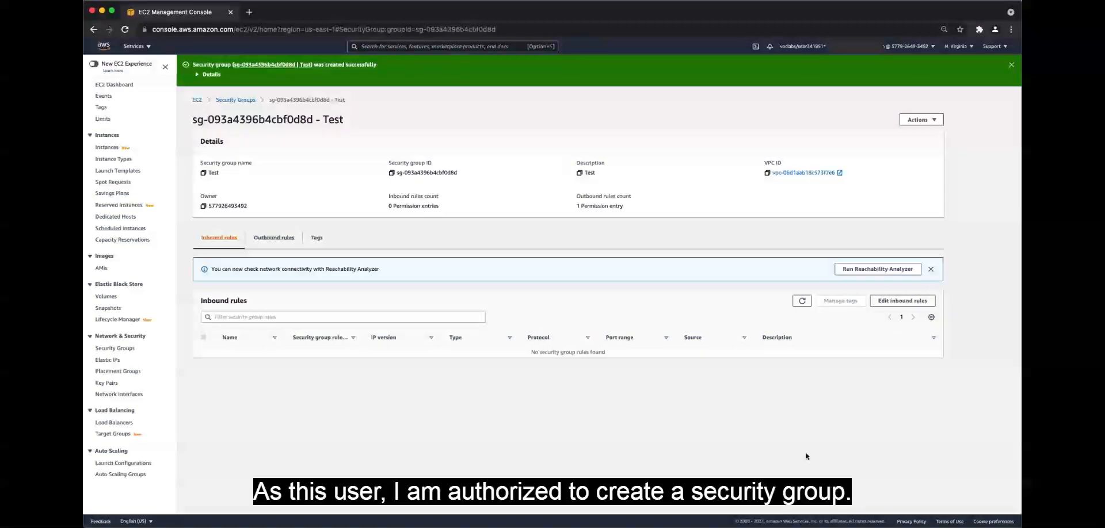